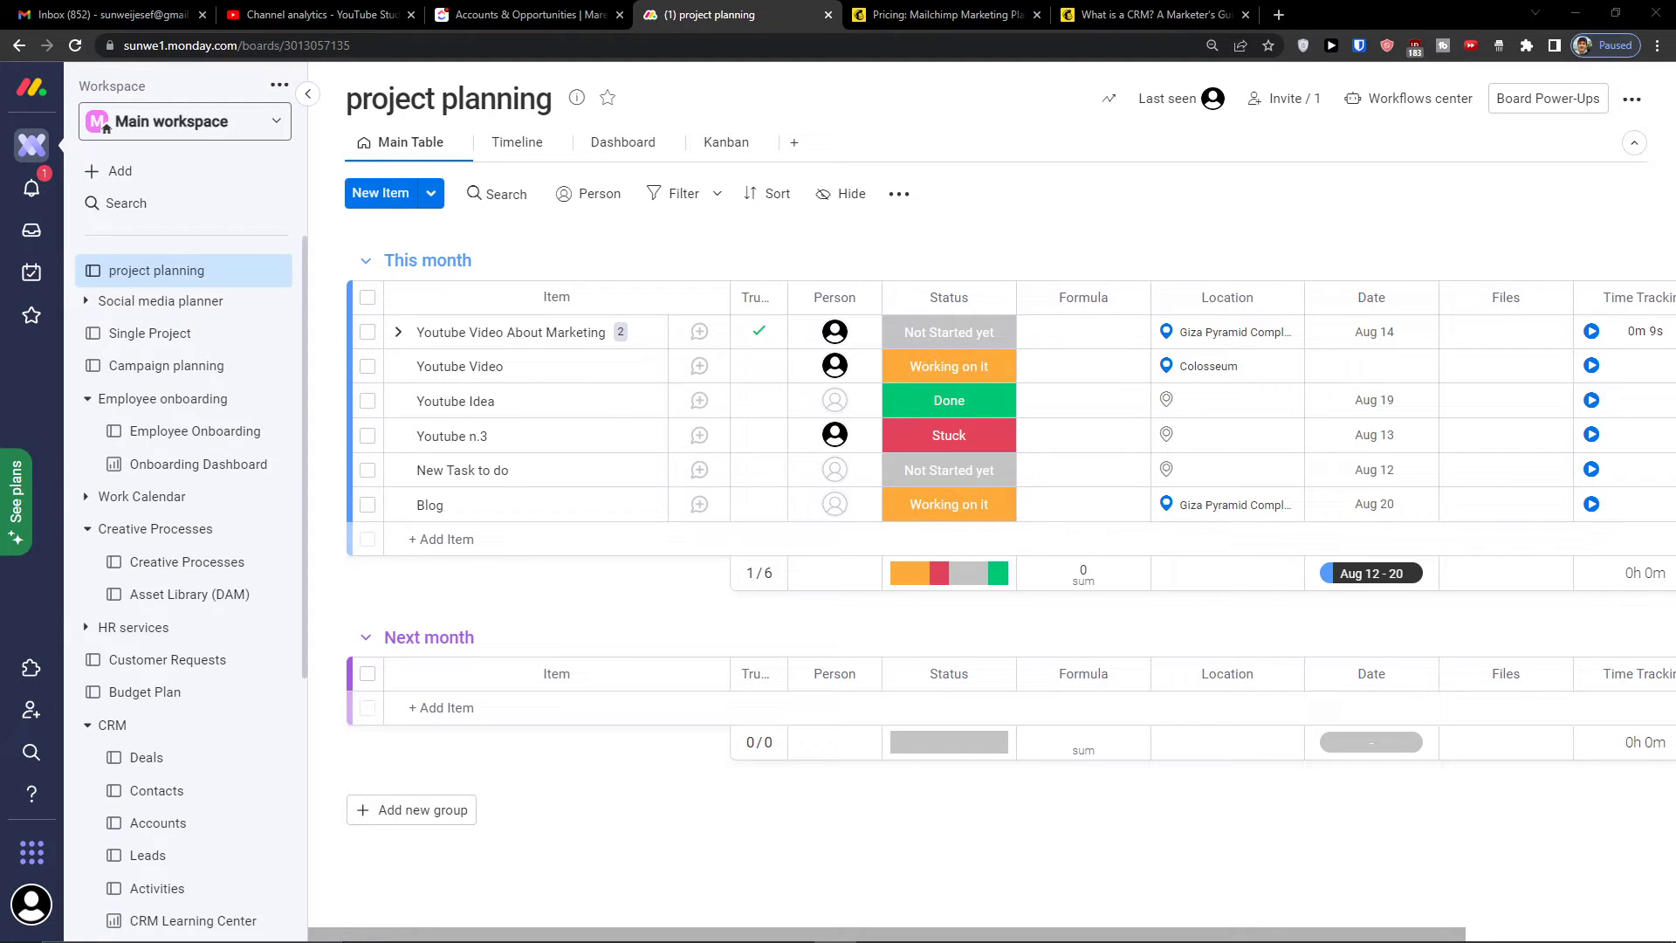
Step: Open the workspace sidebar's Add menu to start a new board
click(157, 168)
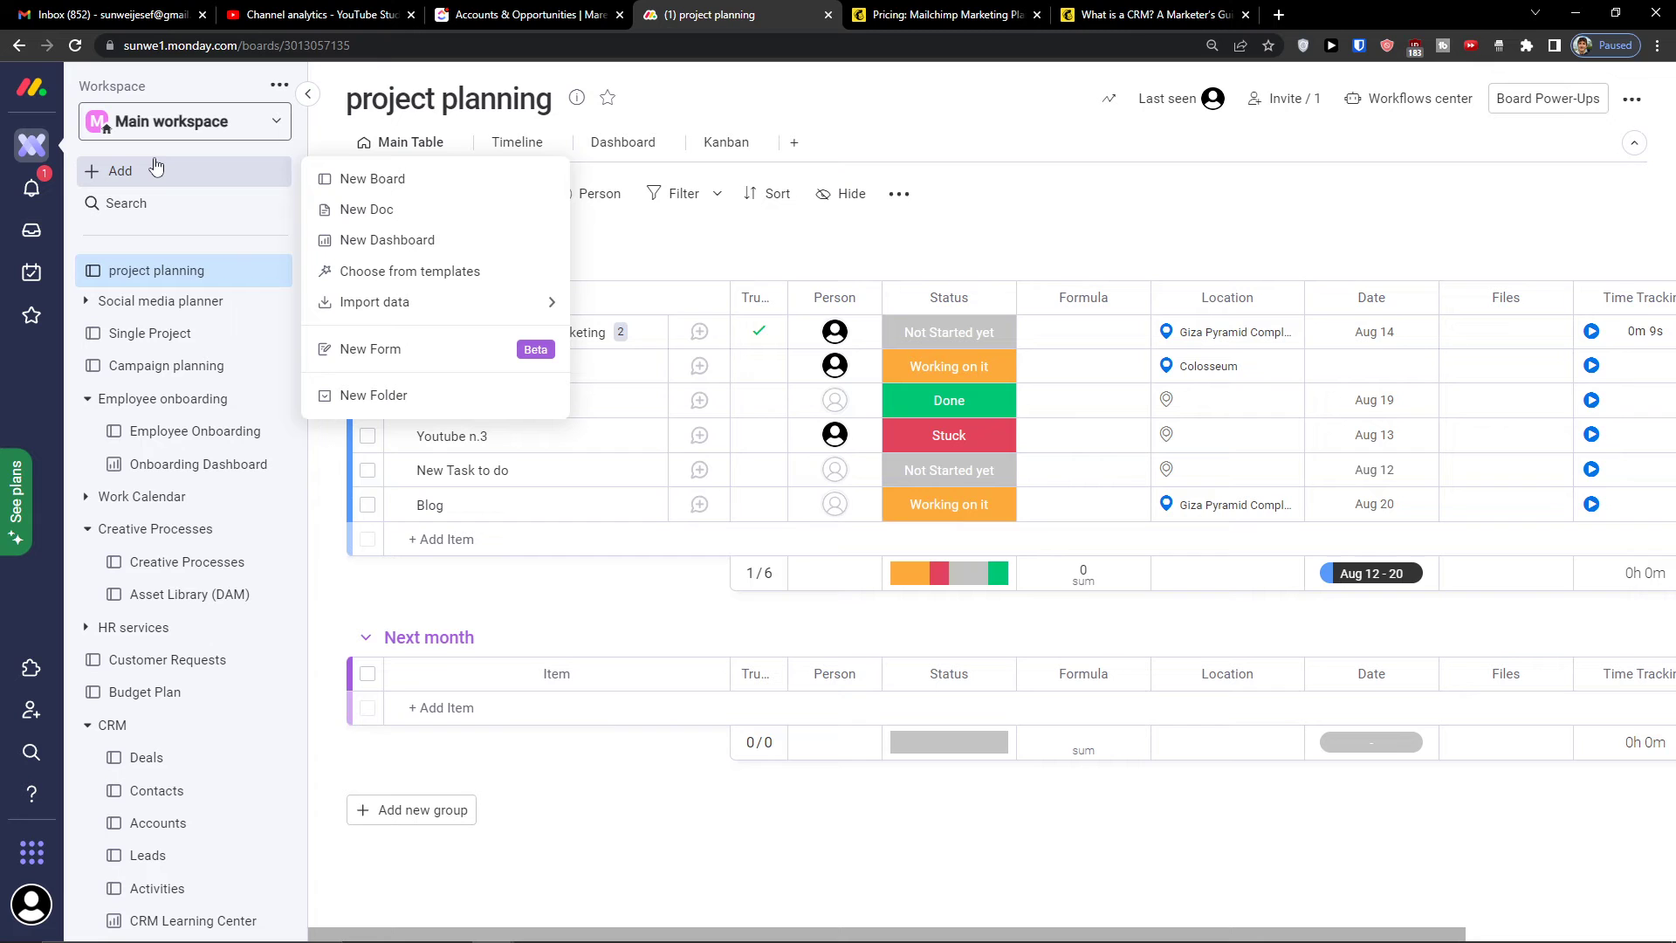
Step: Search the Template center for 'cus' and open the Customer requests template
click(329, 271)
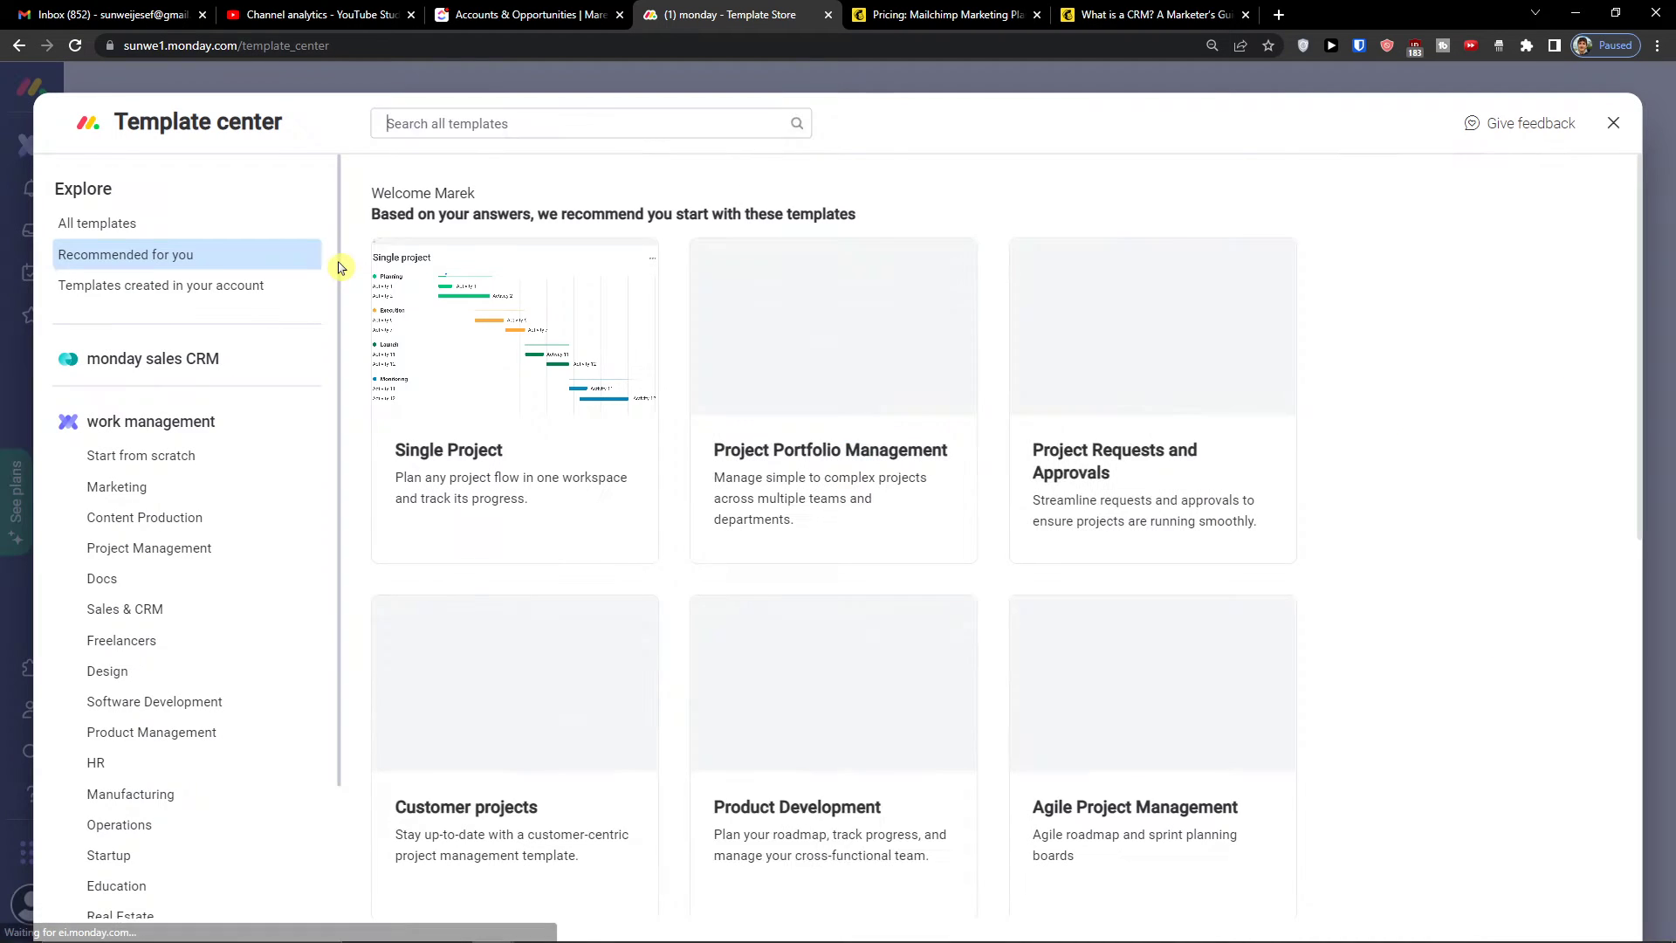
scroll(238, 436, down, 2)
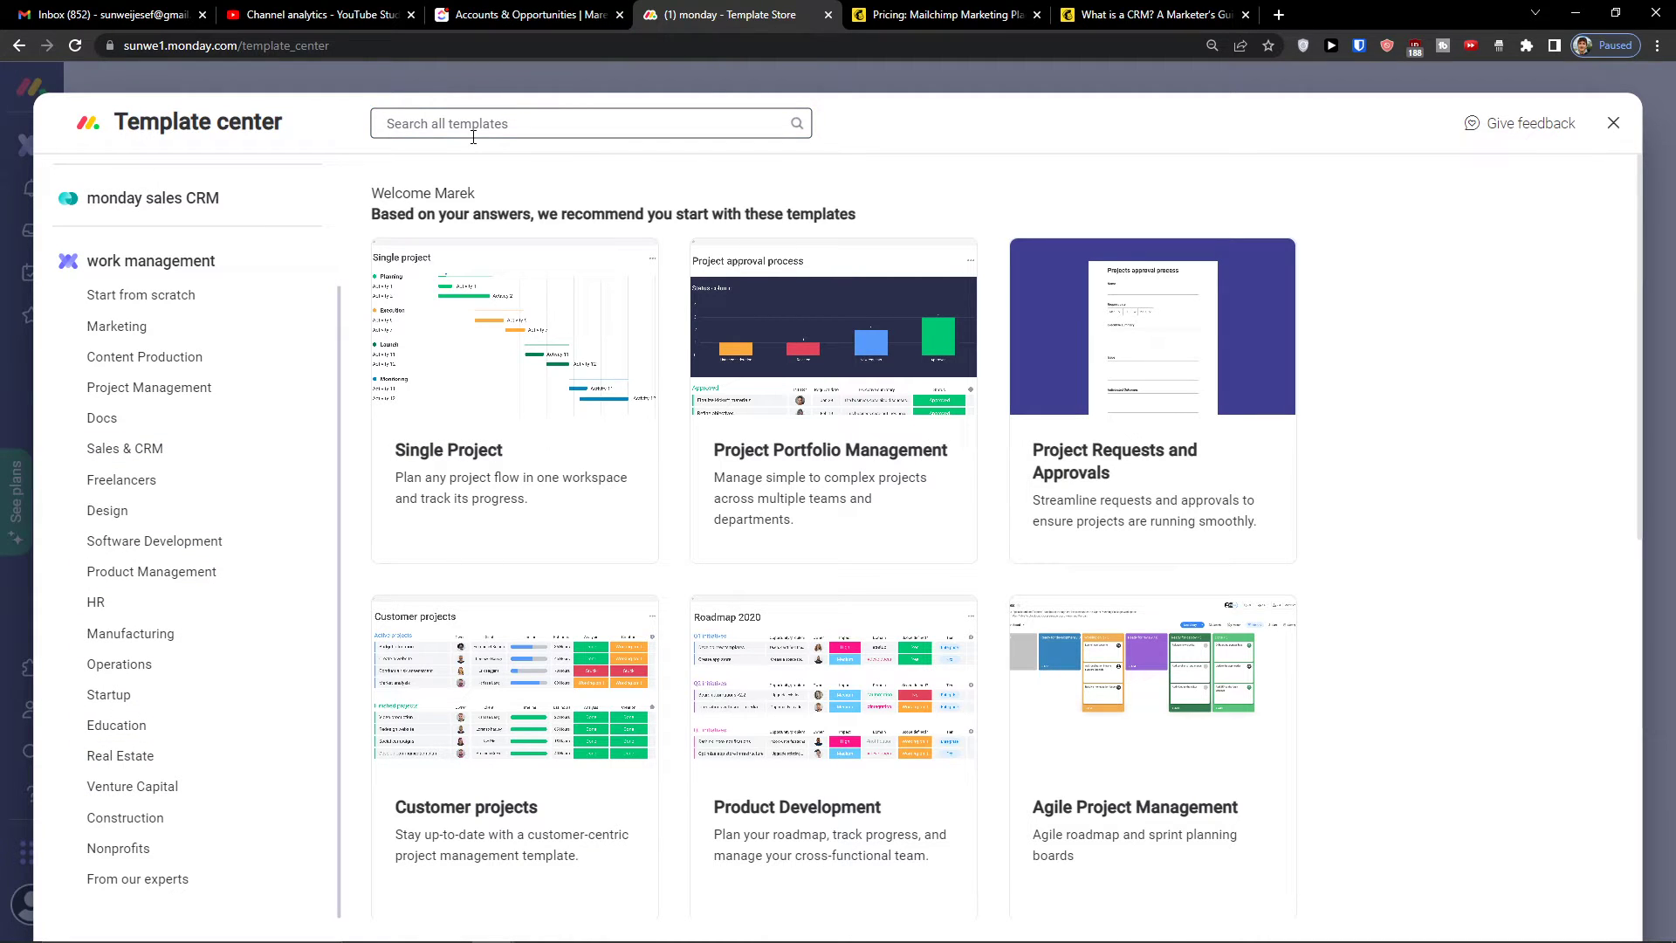
text(customer)
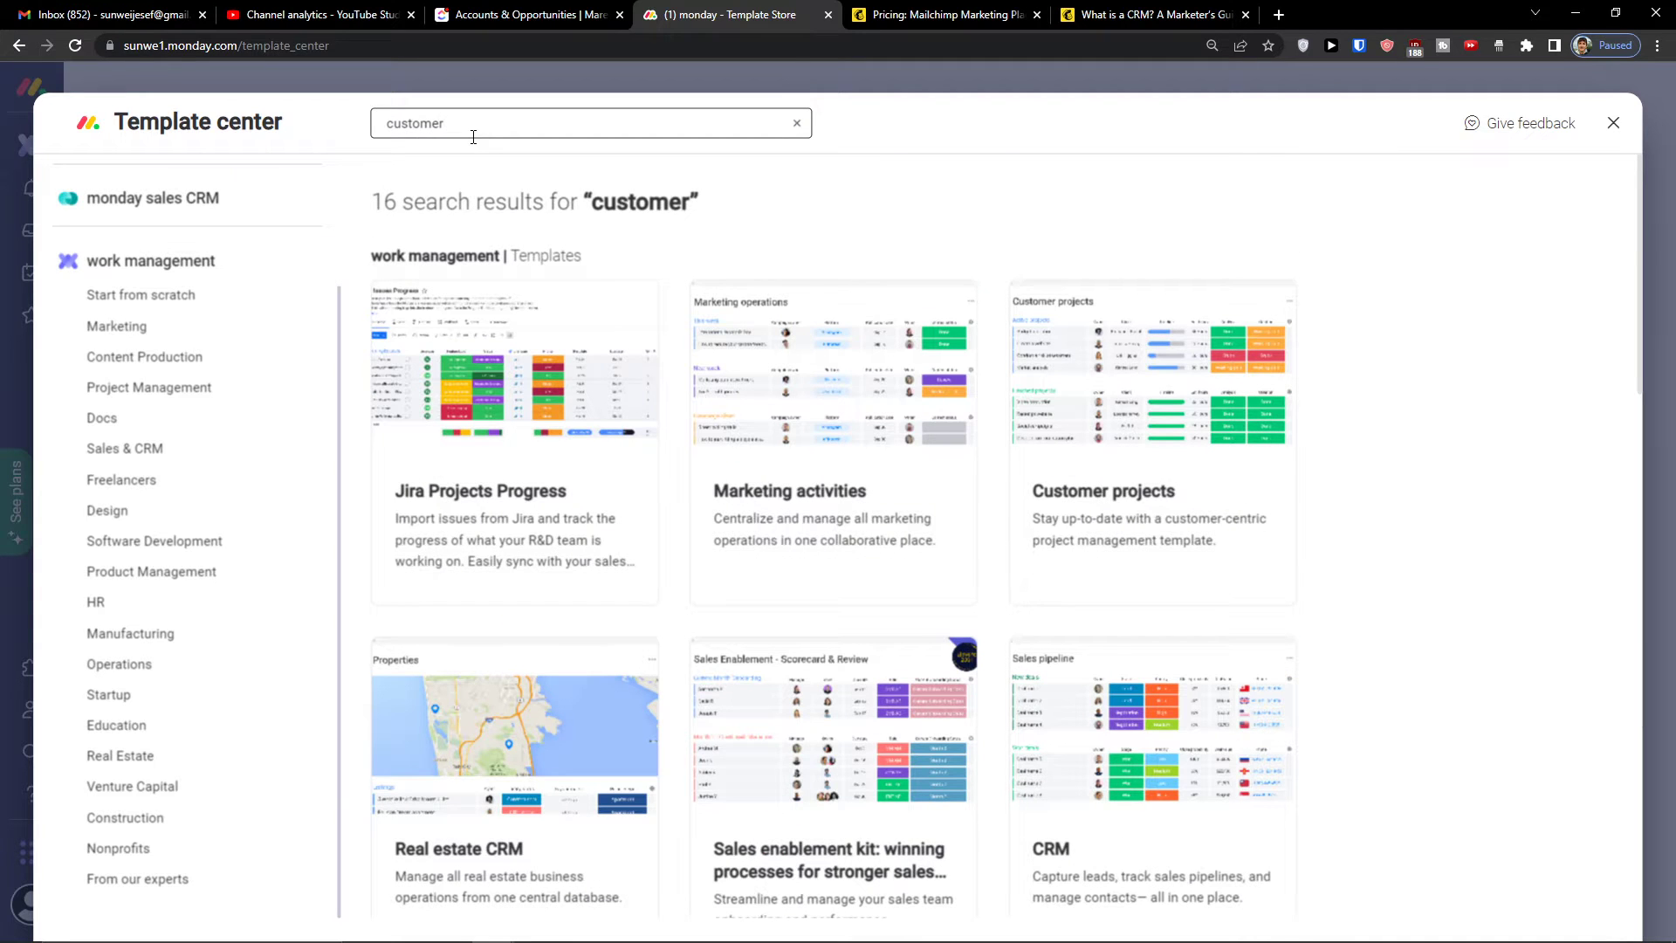
scroll(1003, 333, down, 15)
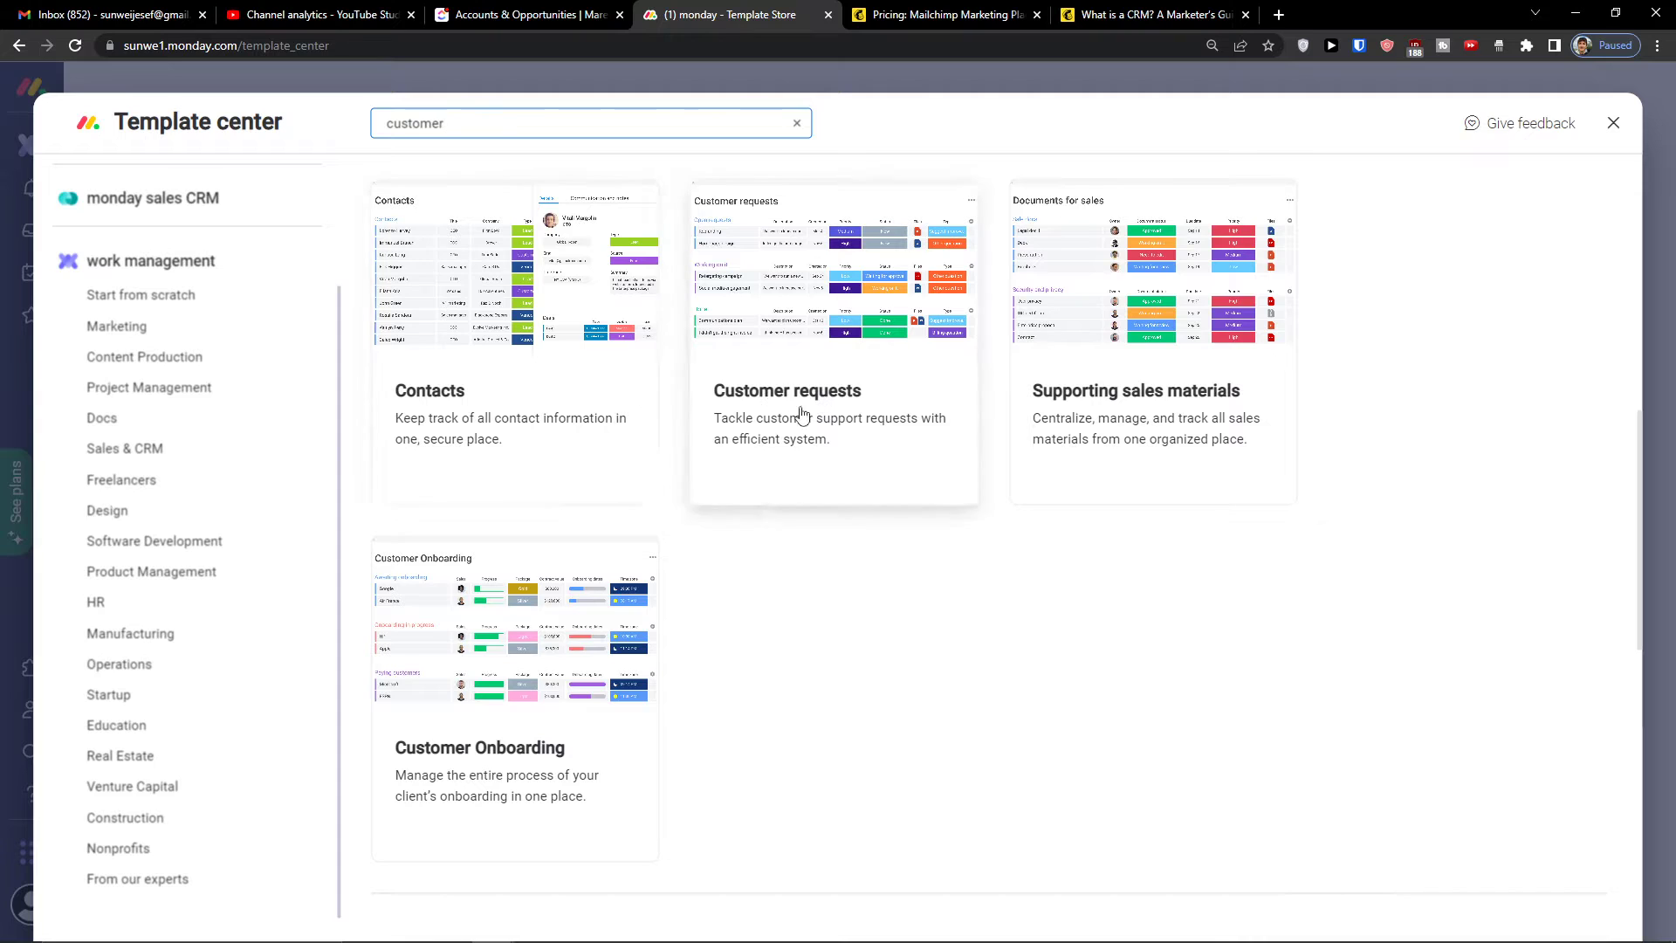
click(840, 385)
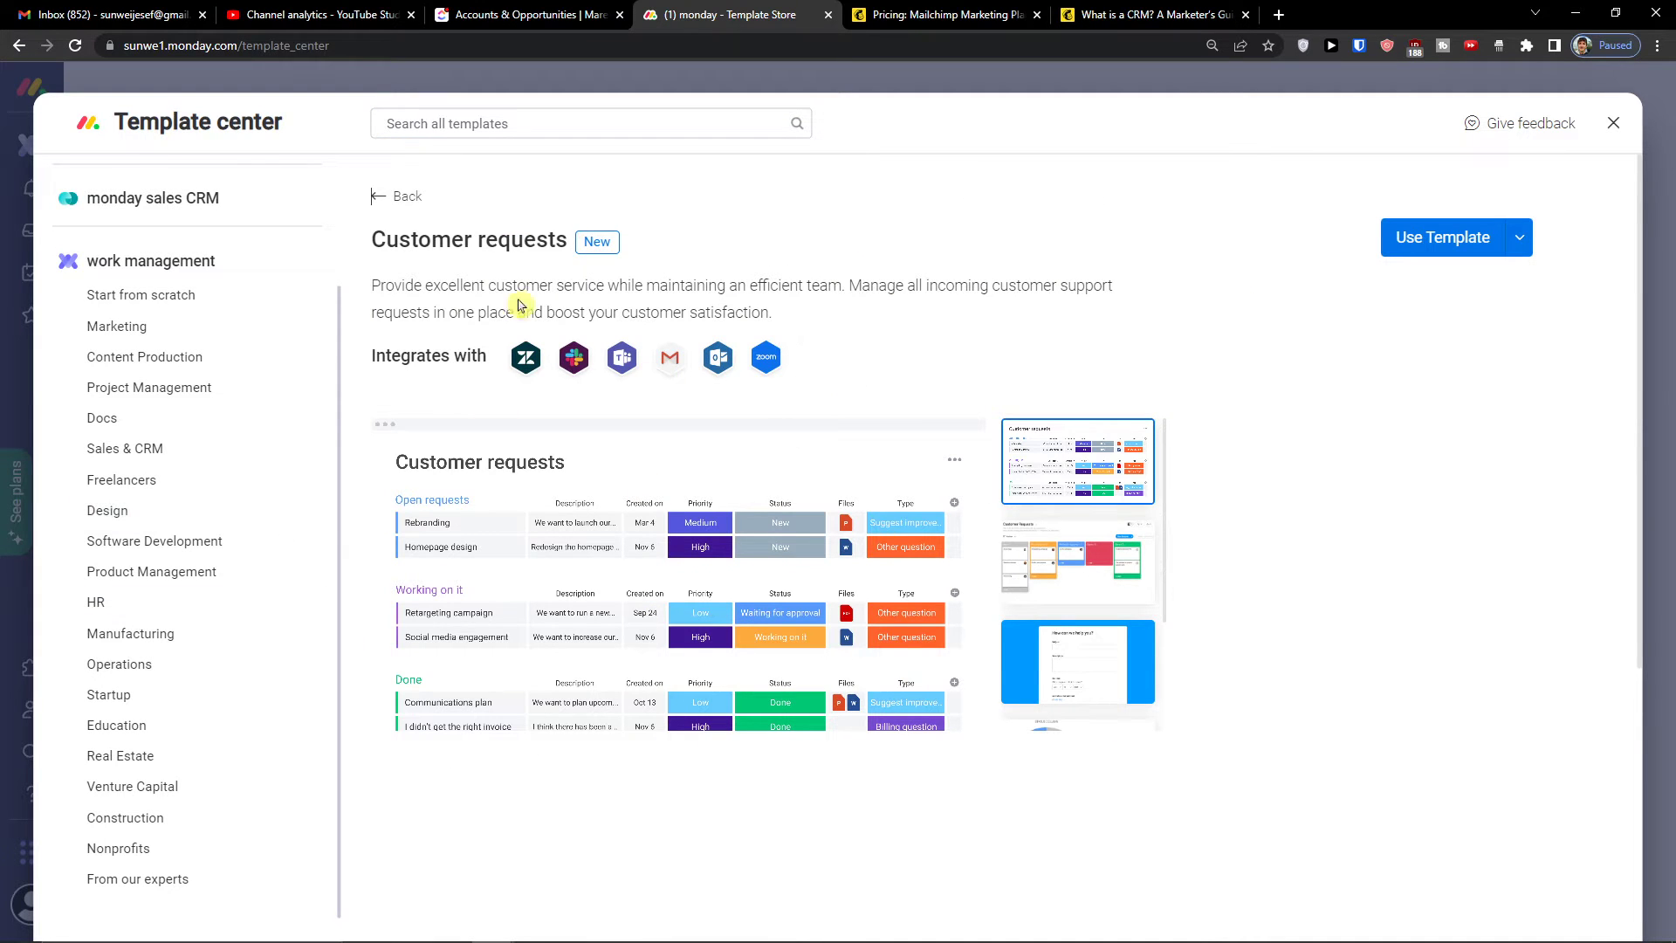
Step: Review the template's description and integrations, then create a board from it
drag(424, 285, 683, 305)
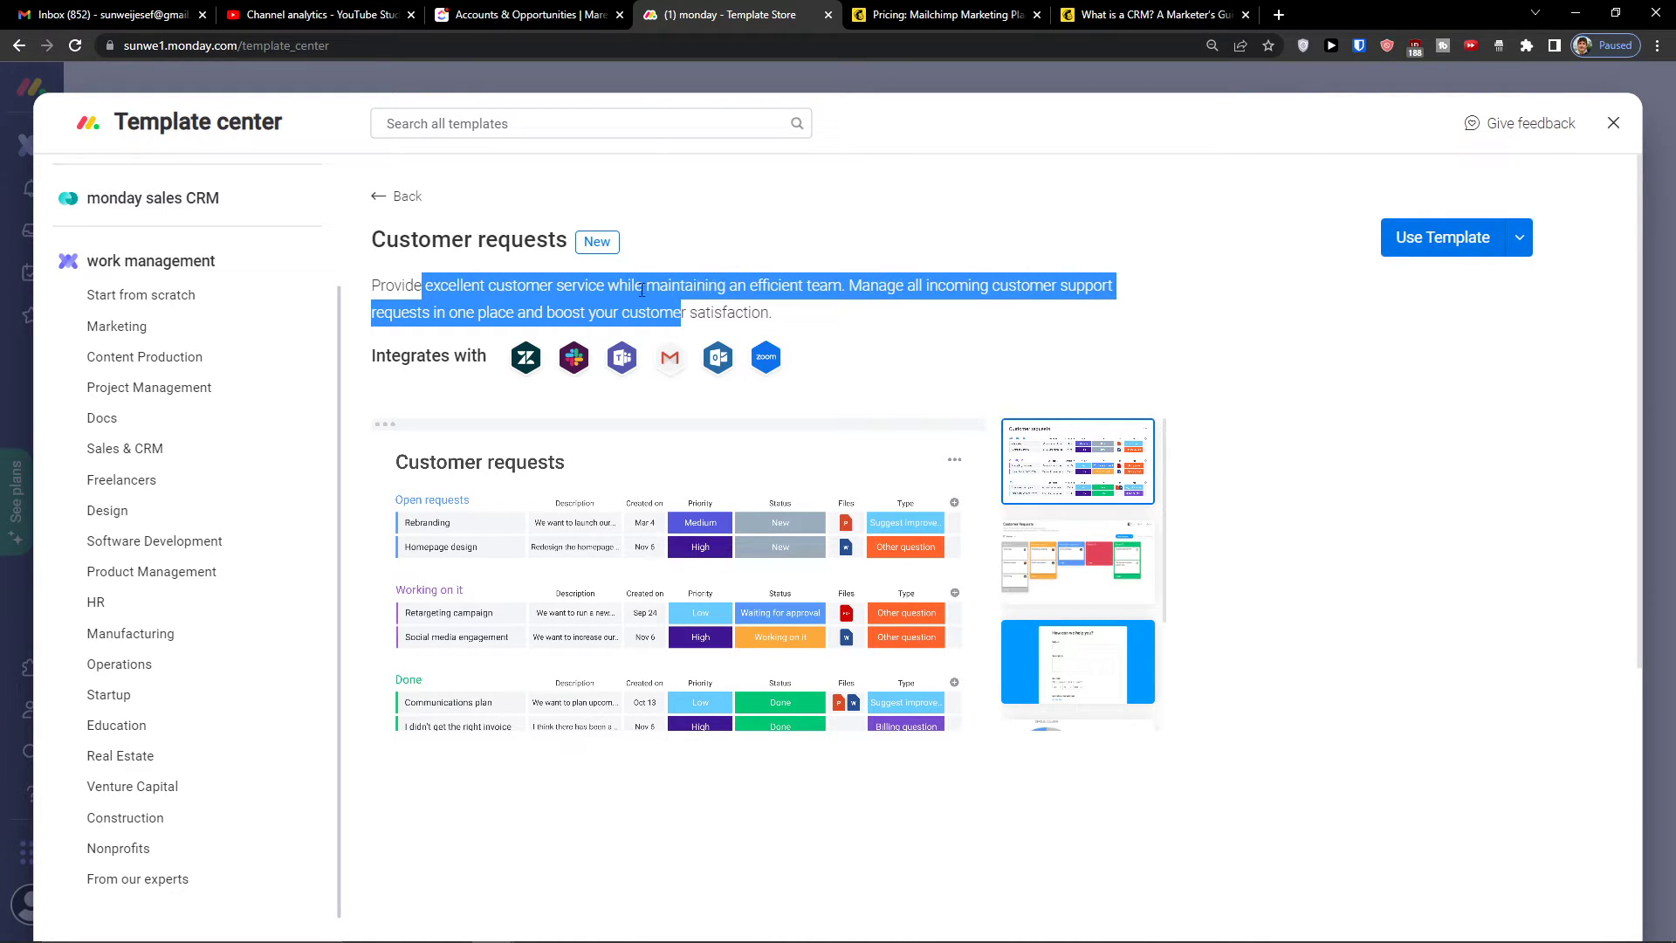
click(530, 313)
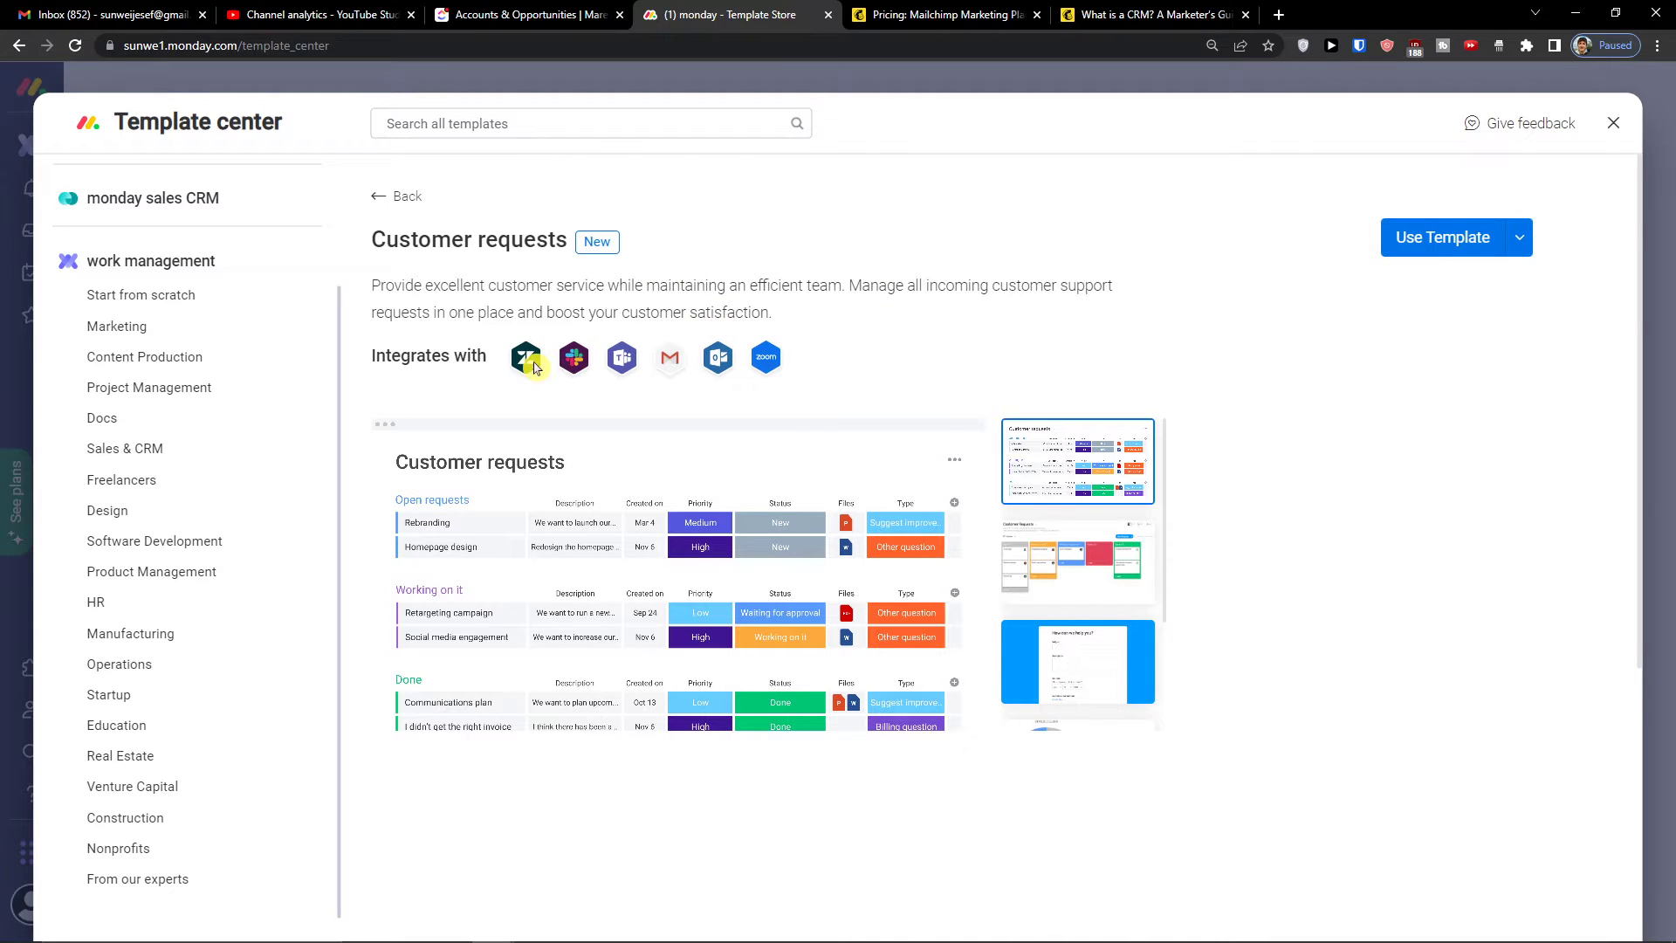
double_click(439, 361)
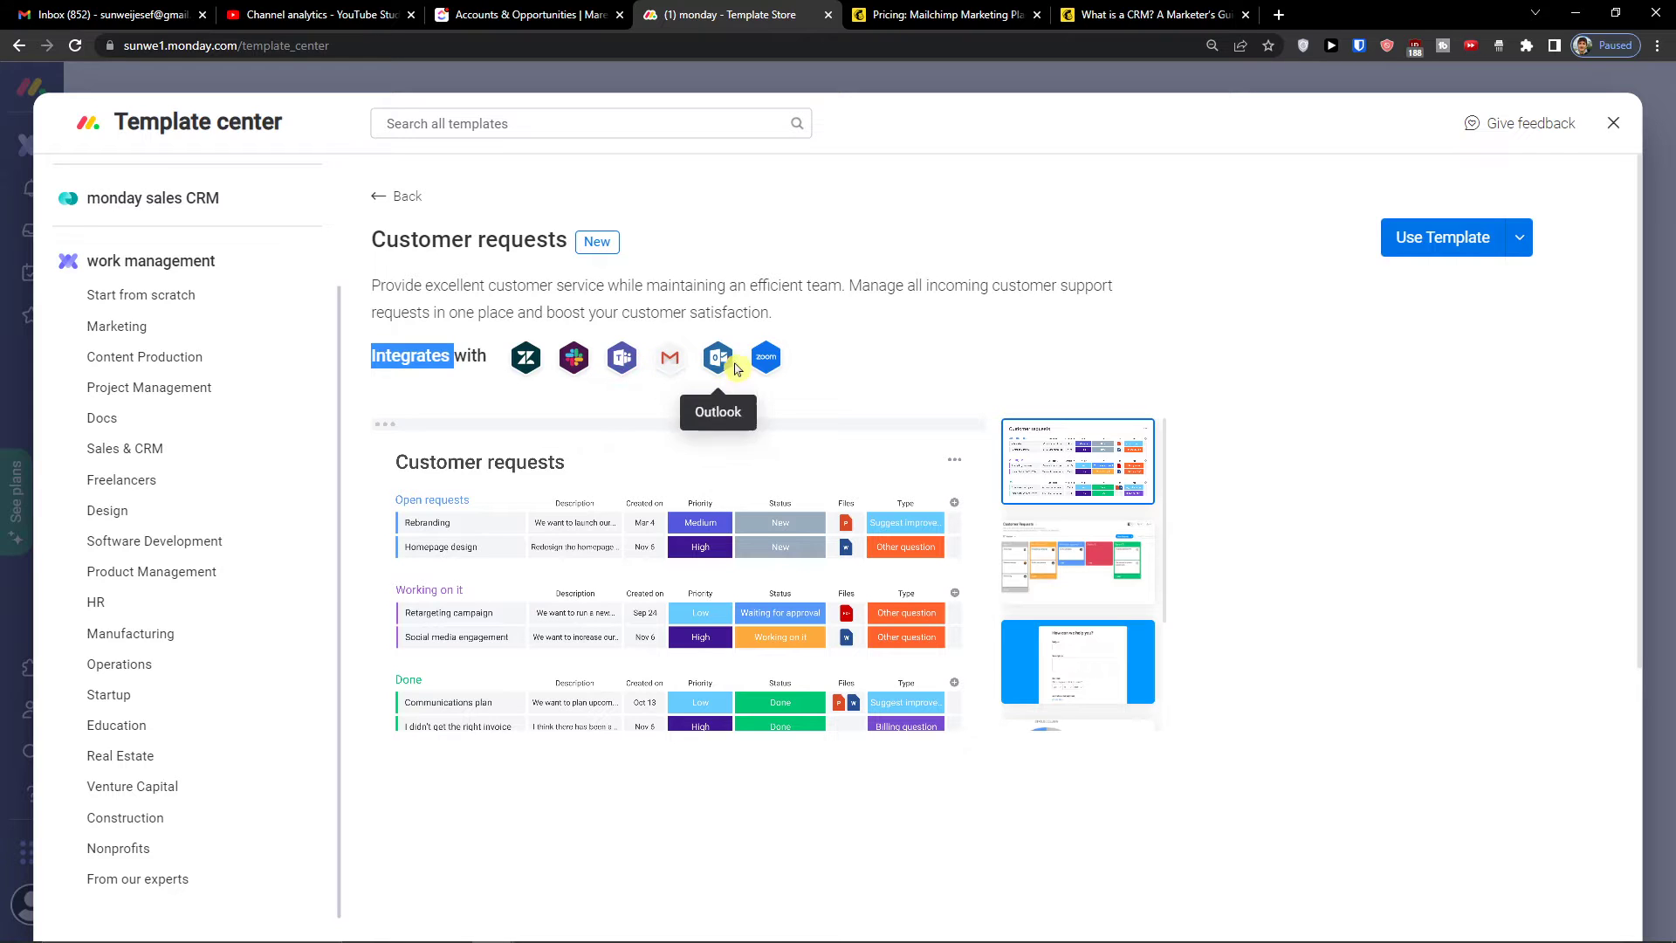
click(1457, 236)
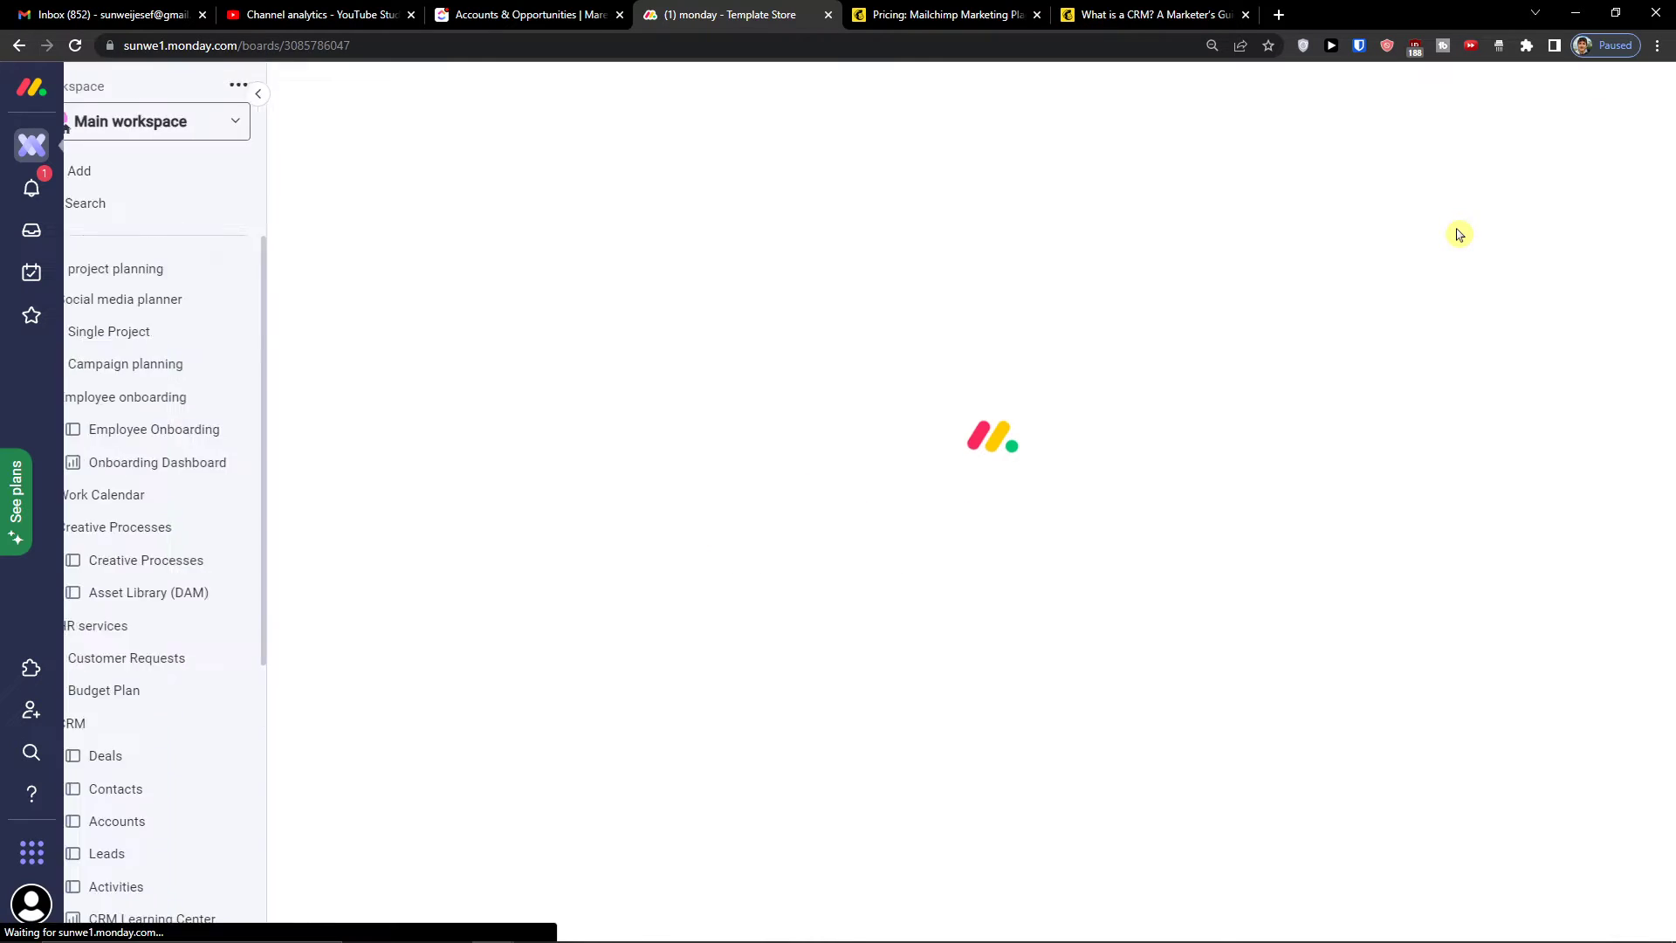
Step: Scroll across the Customer Requests board to view its SLA and requestor columns
scroll(730, 423, down, 1)
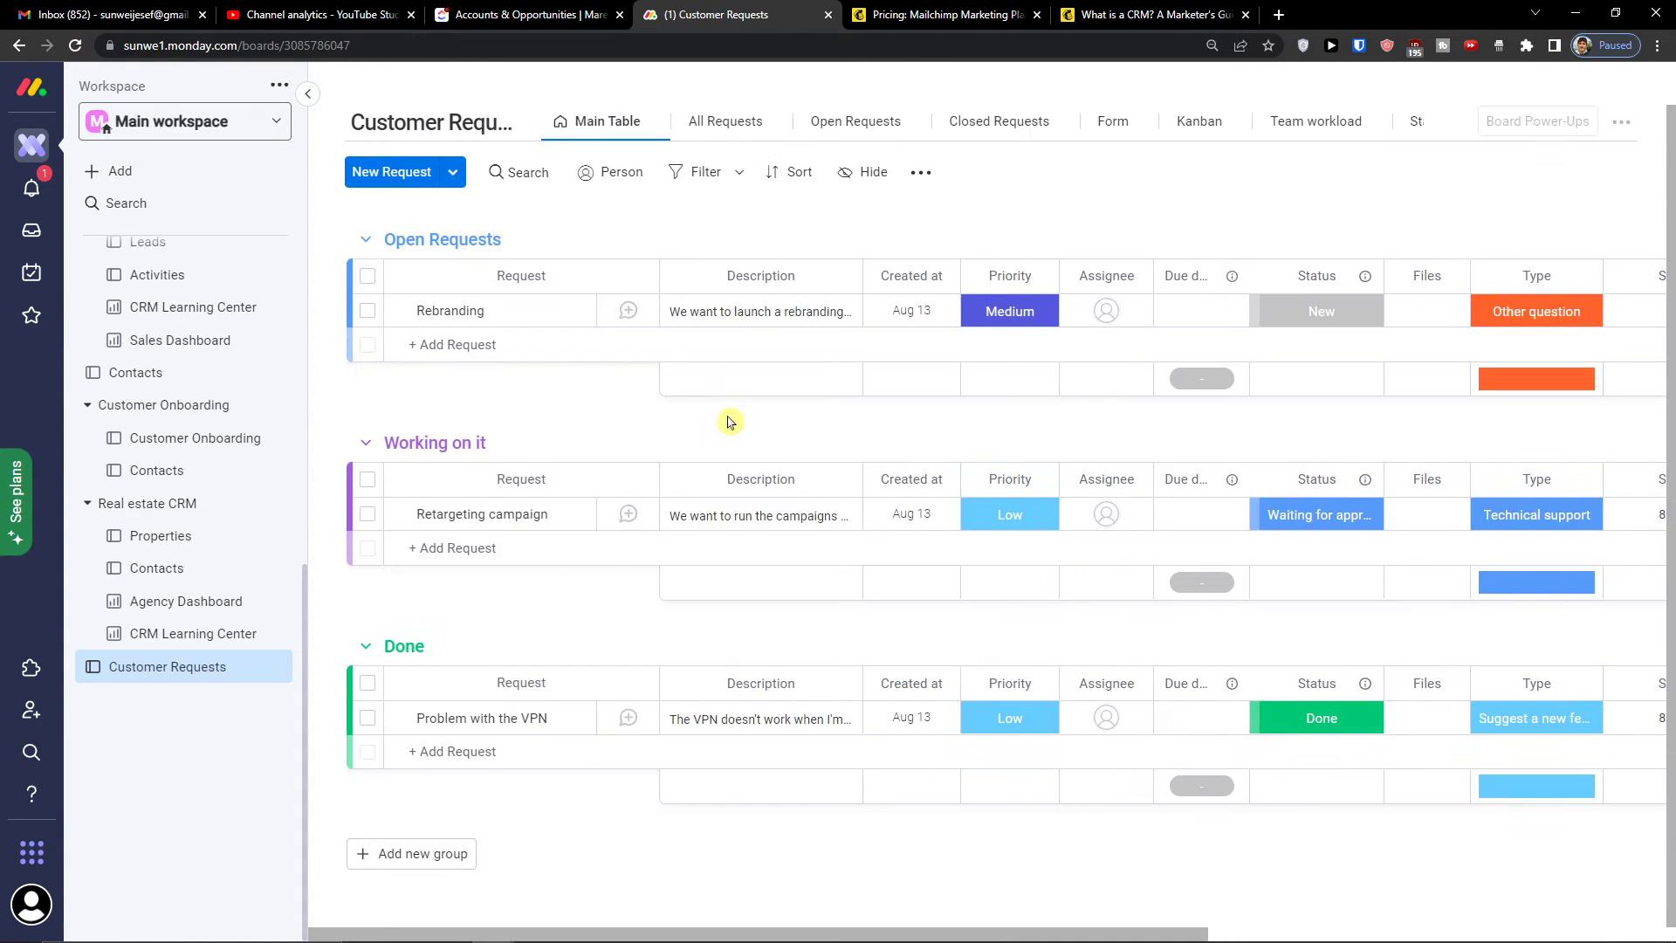
scroll(672, 471, up, 1)
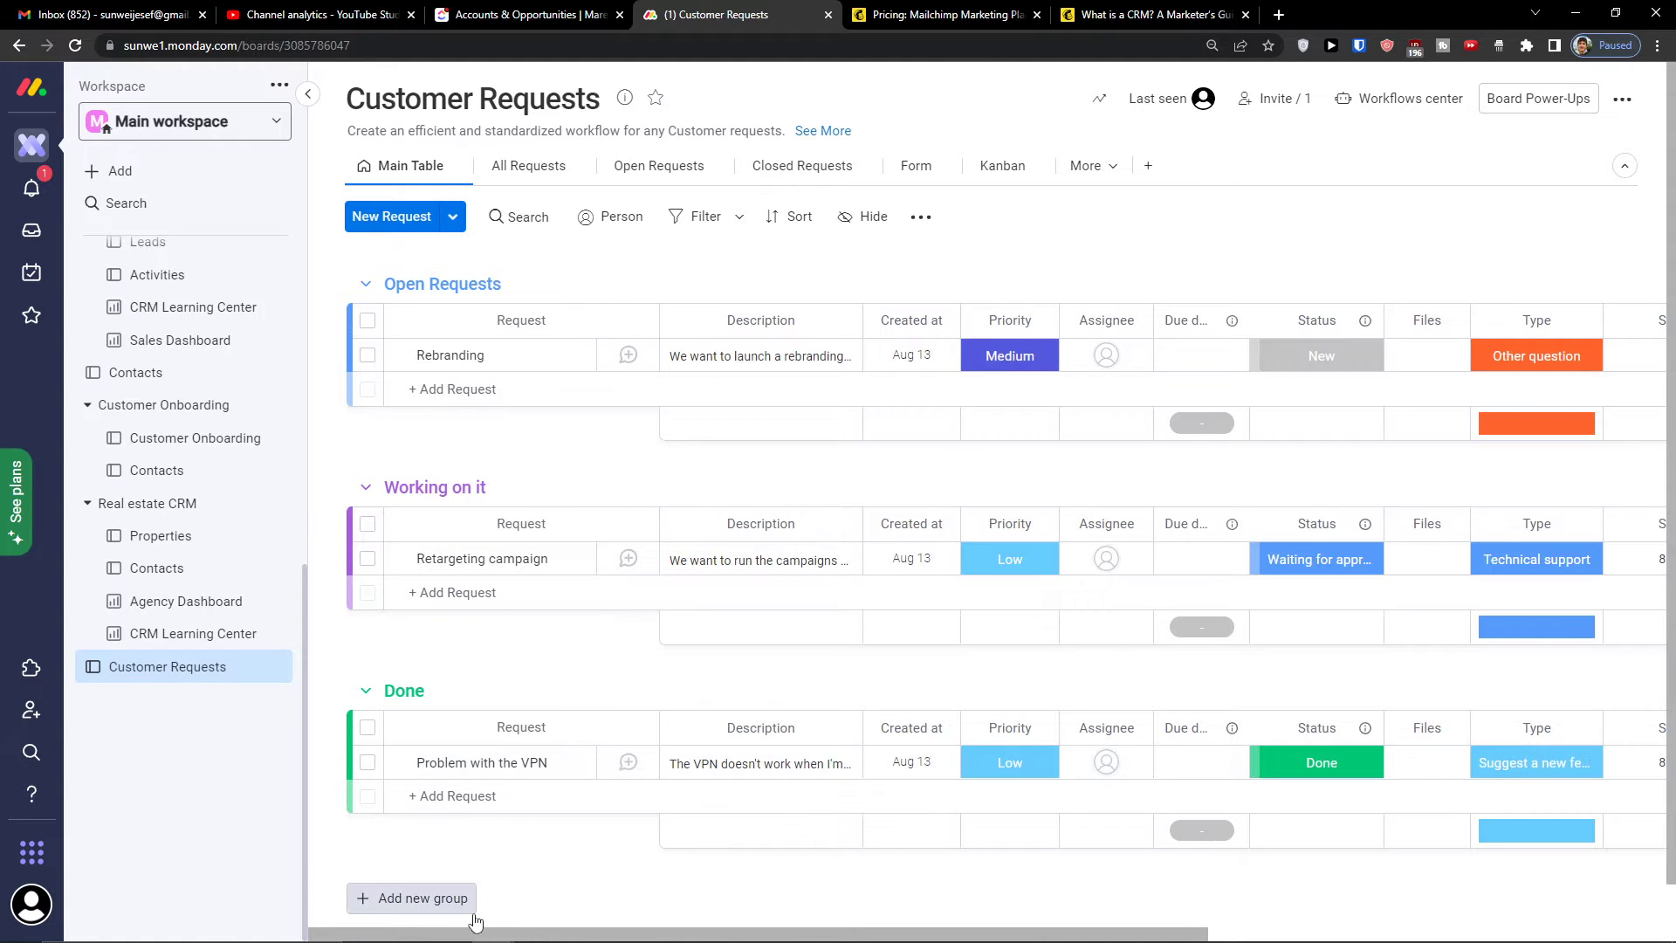
drag(457, 936, 979, 932)
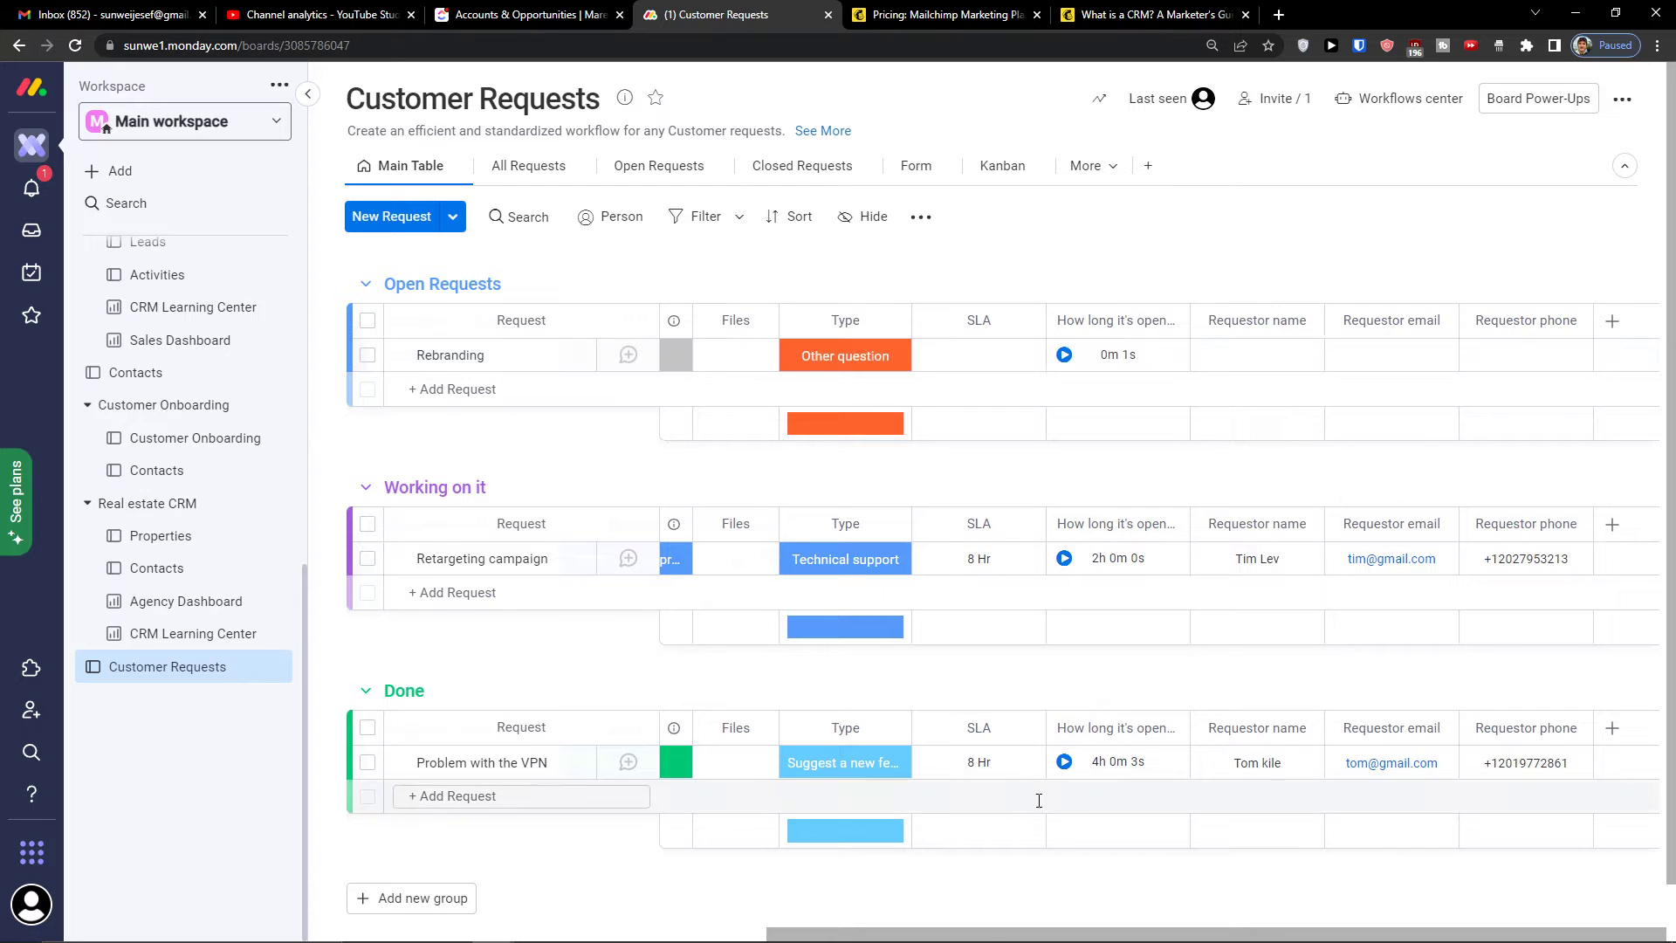
drag(977, 934, 520, 934)
Step: Check the products grid and account menu, then search 'integraltions monday.com' in a new tab
click(33, 853)
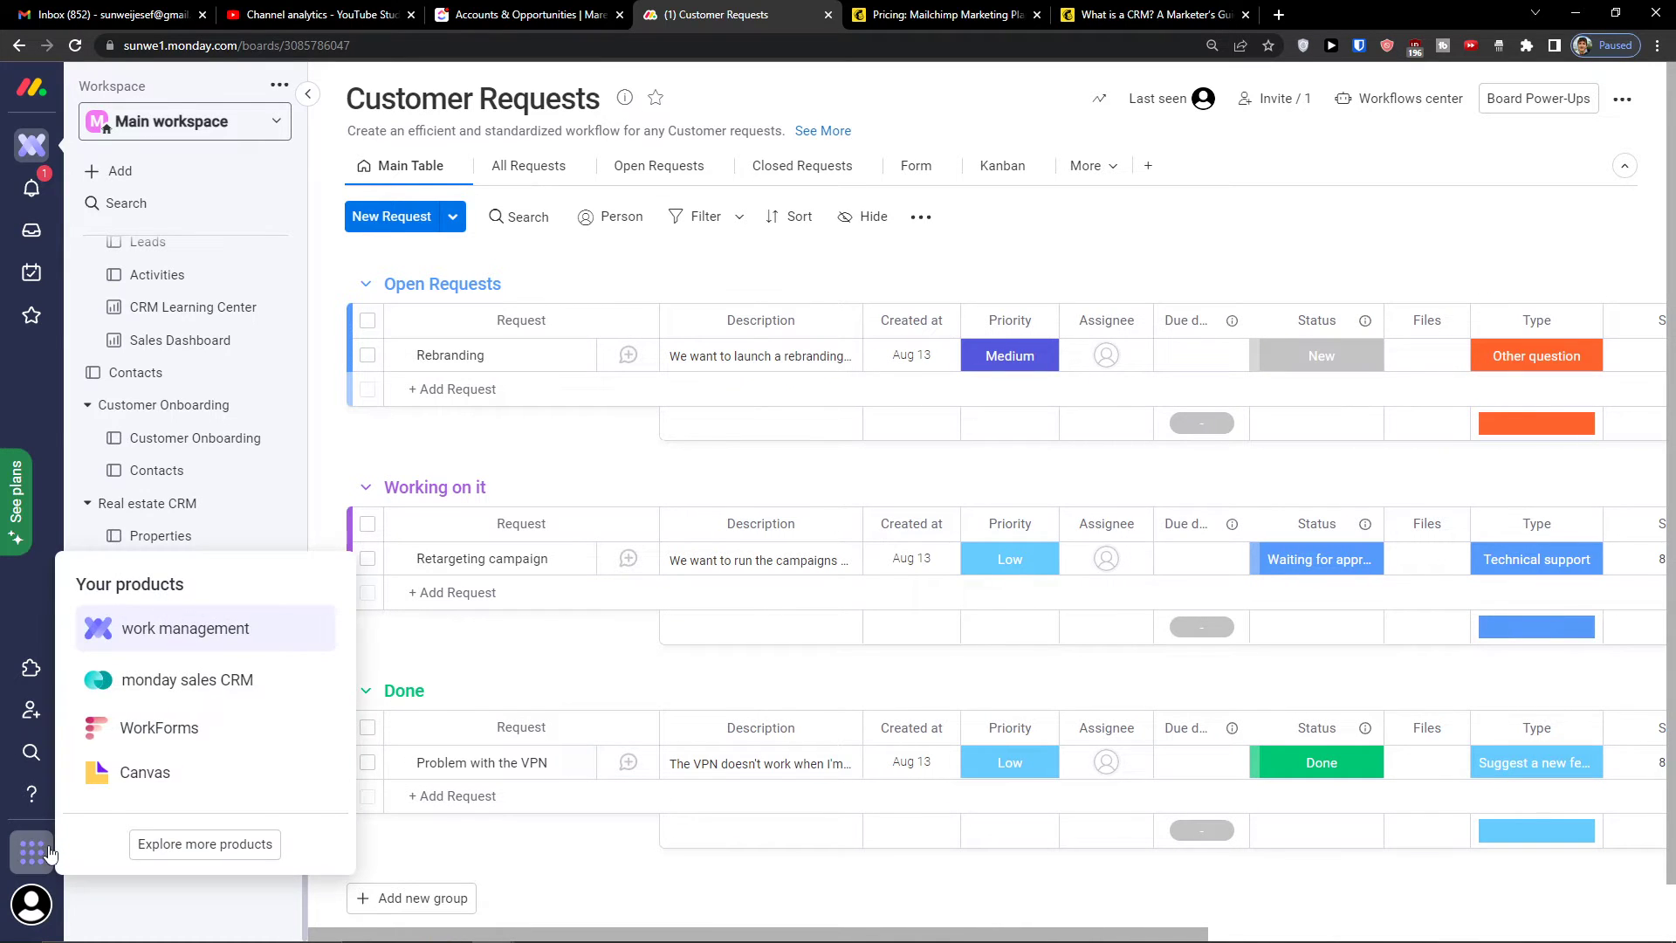
click(30, 907)
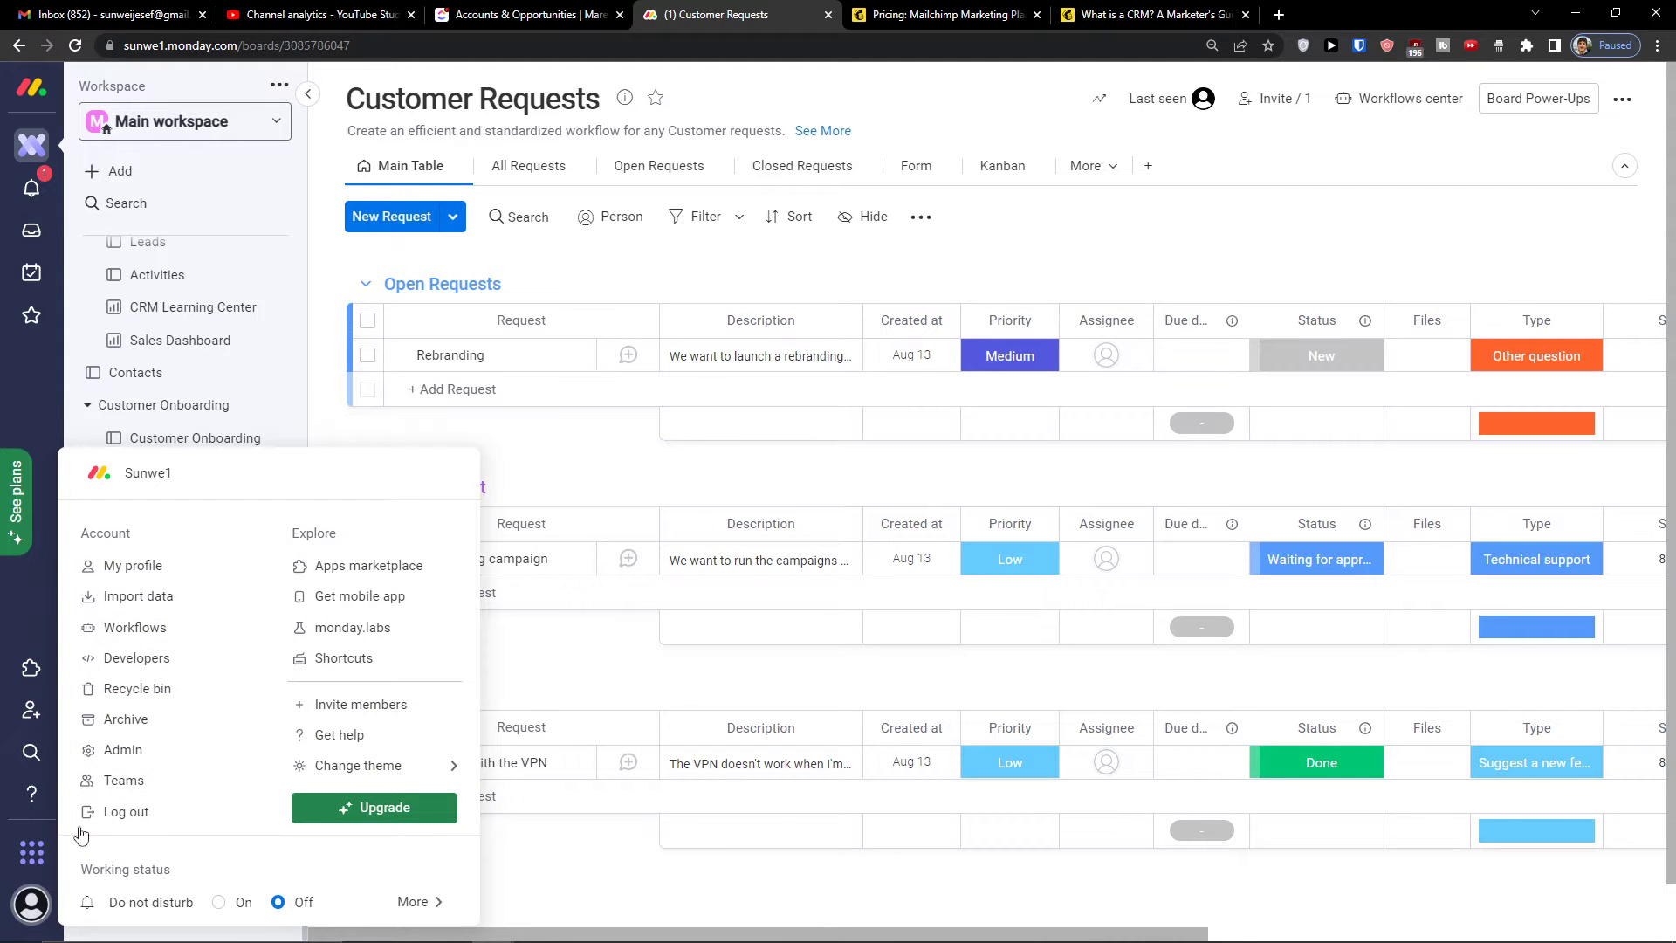
click(1288, 15)
text(integraltions monday.com)
Step: Open monday.com's integrations page and its Get Started sign-up page, then return to the board
key(Return)
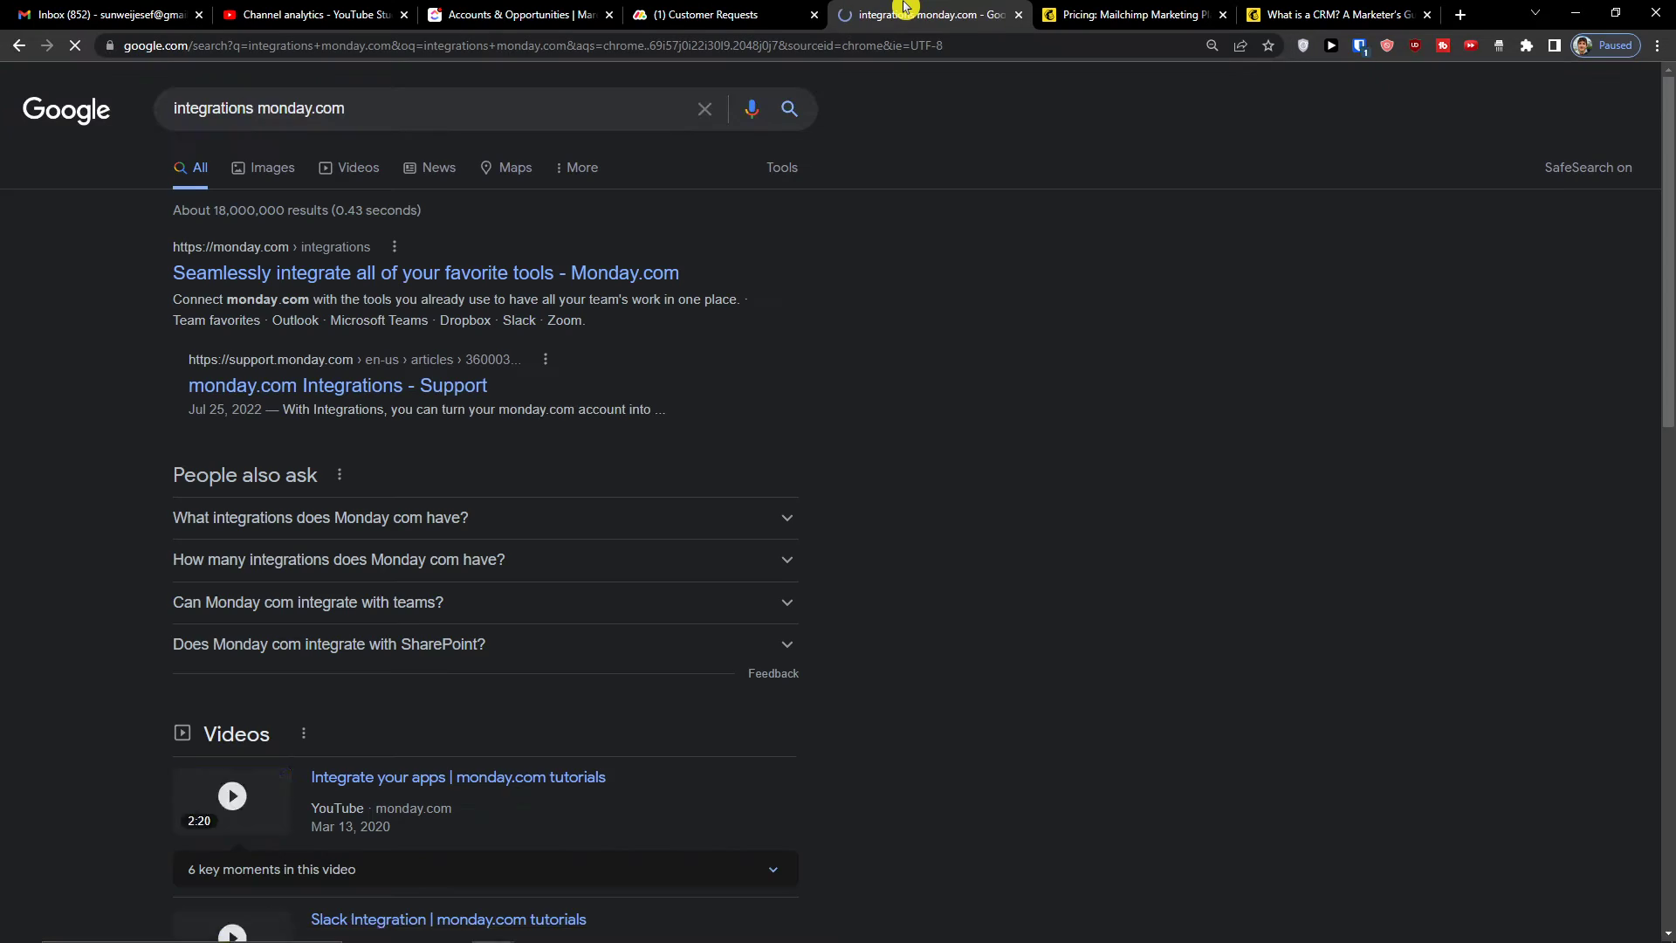
click(236, 272)
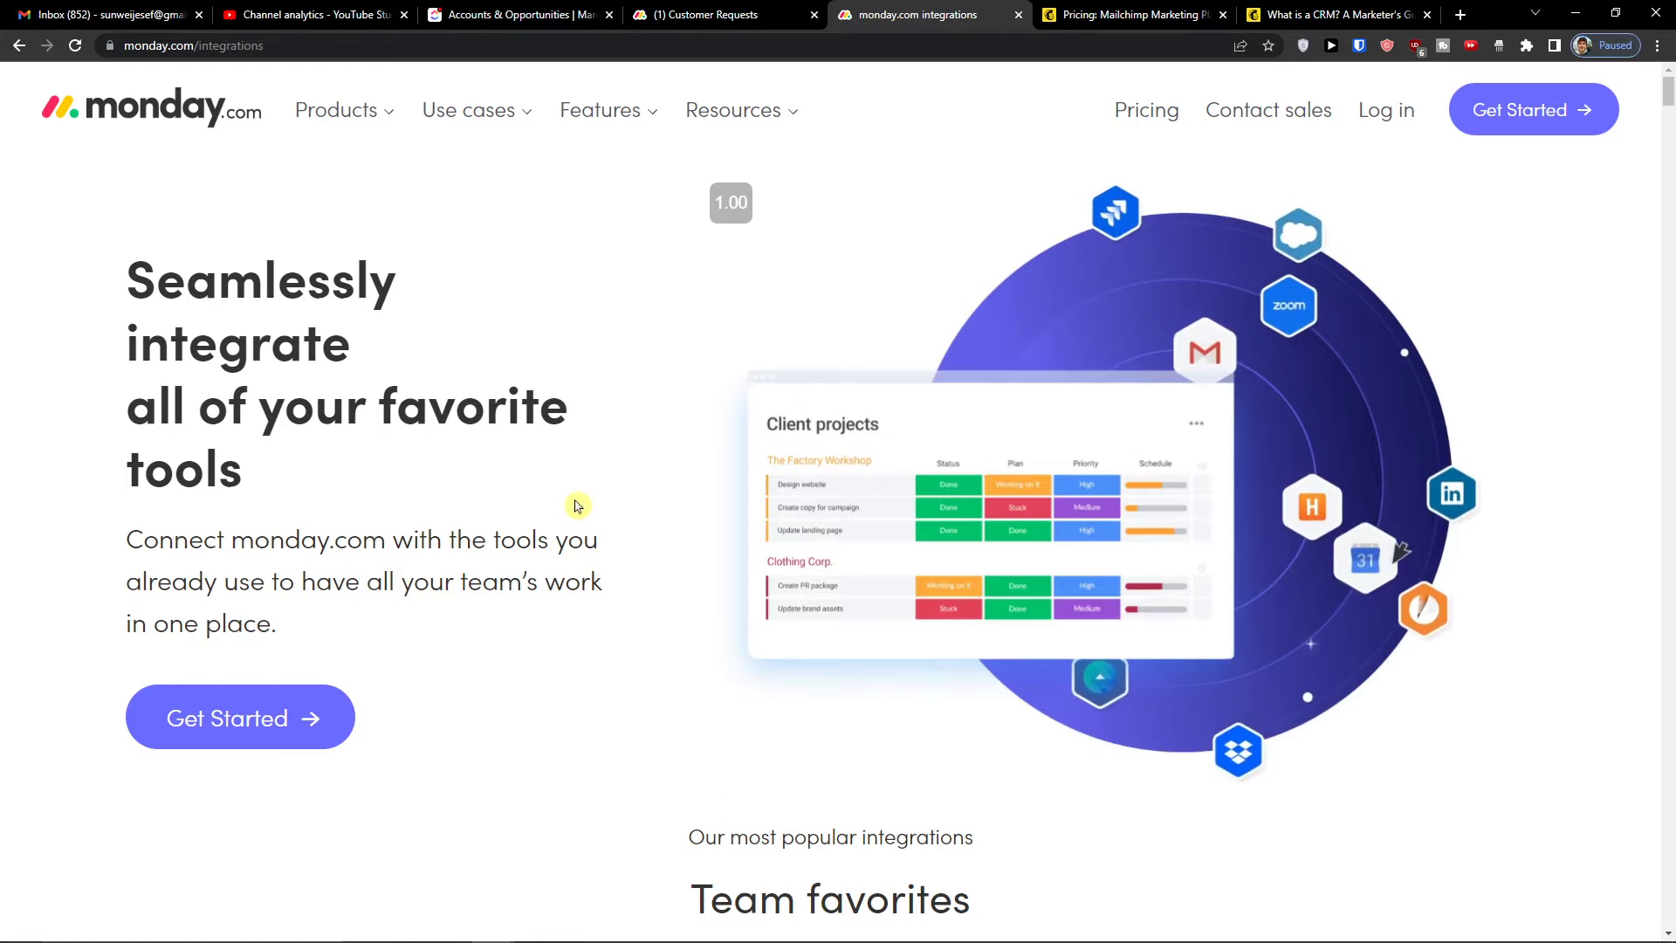
scroll(408, 640, down, 6)
scroll(262, 672, up, 6)
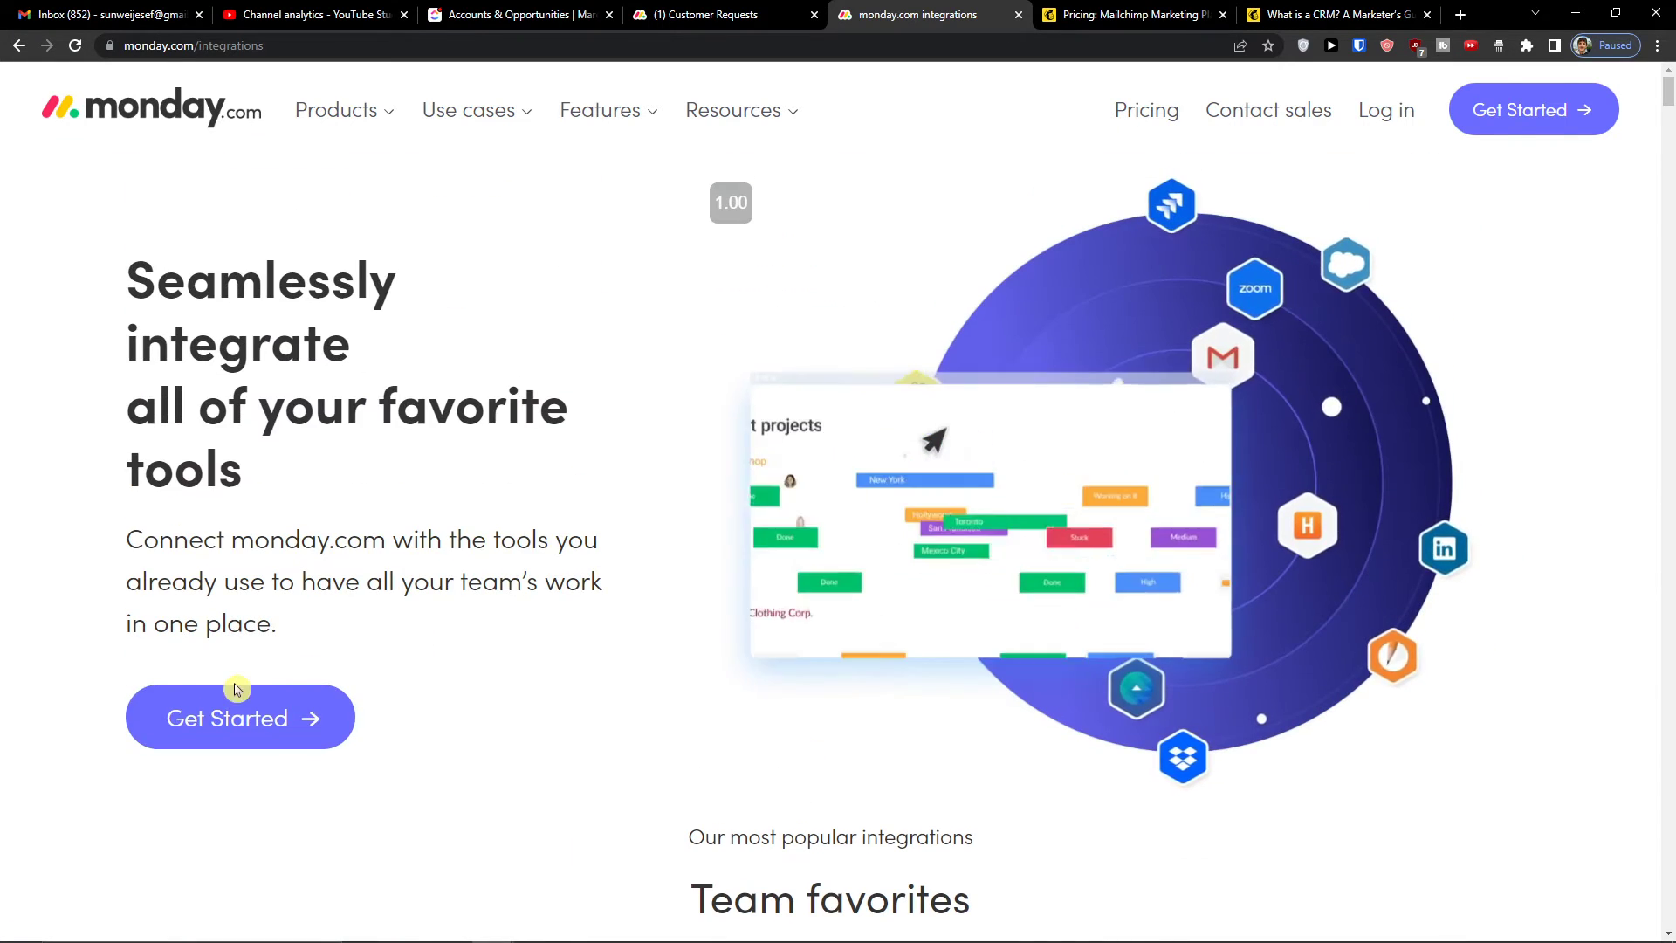
click(230, 711)
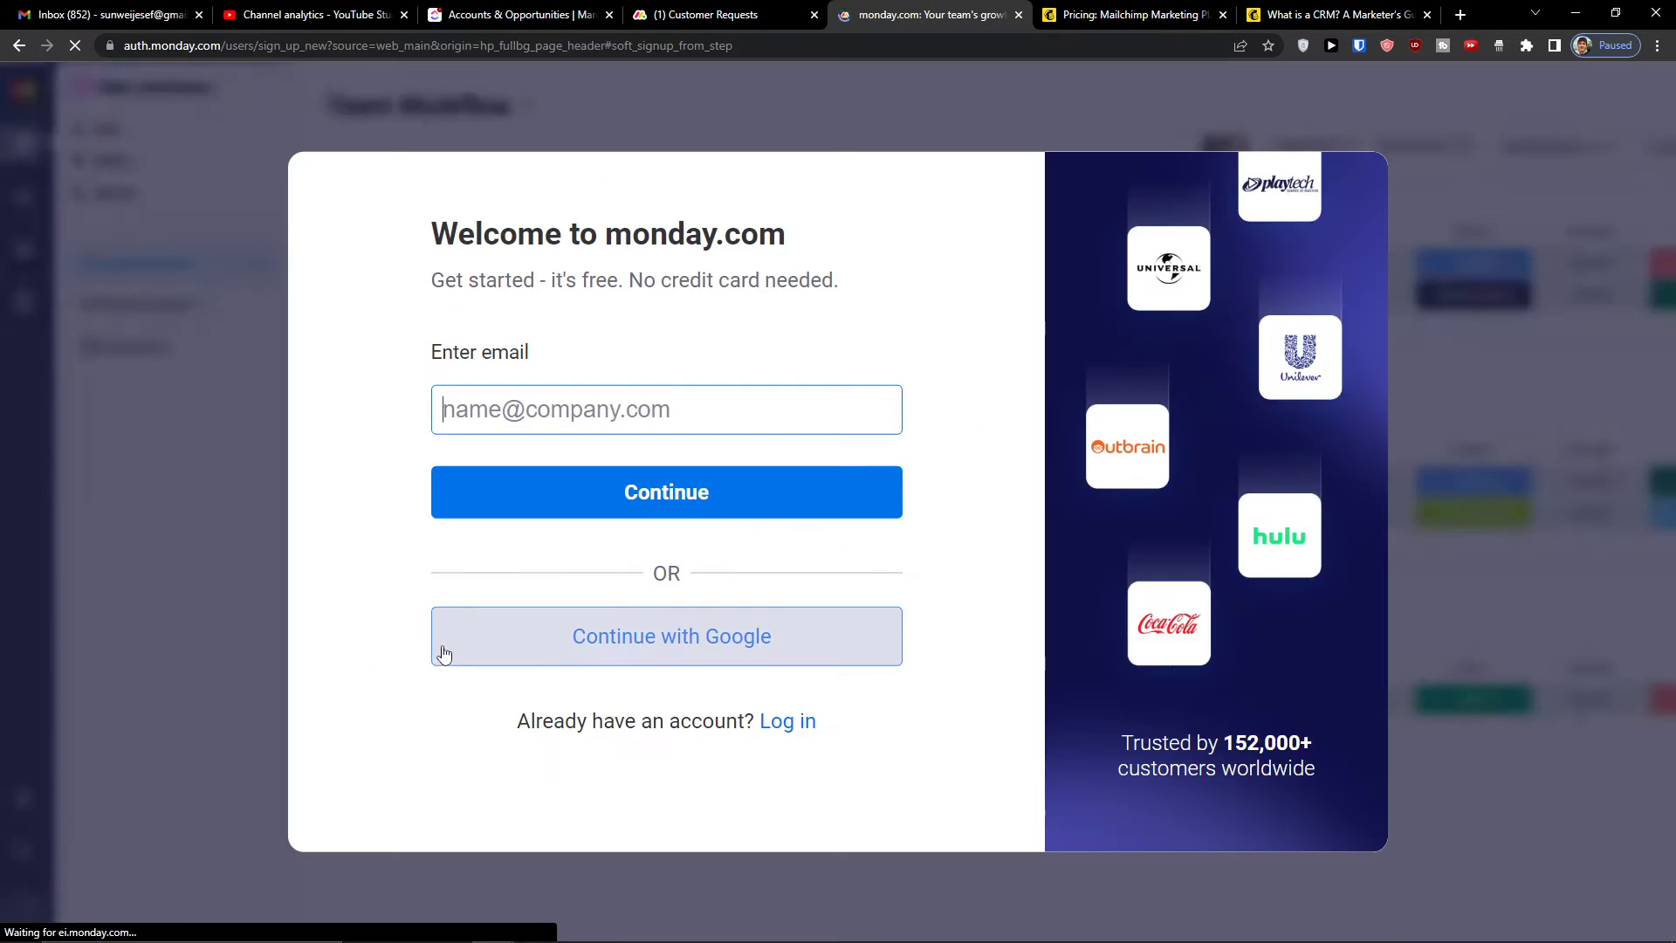
click(688, 14)
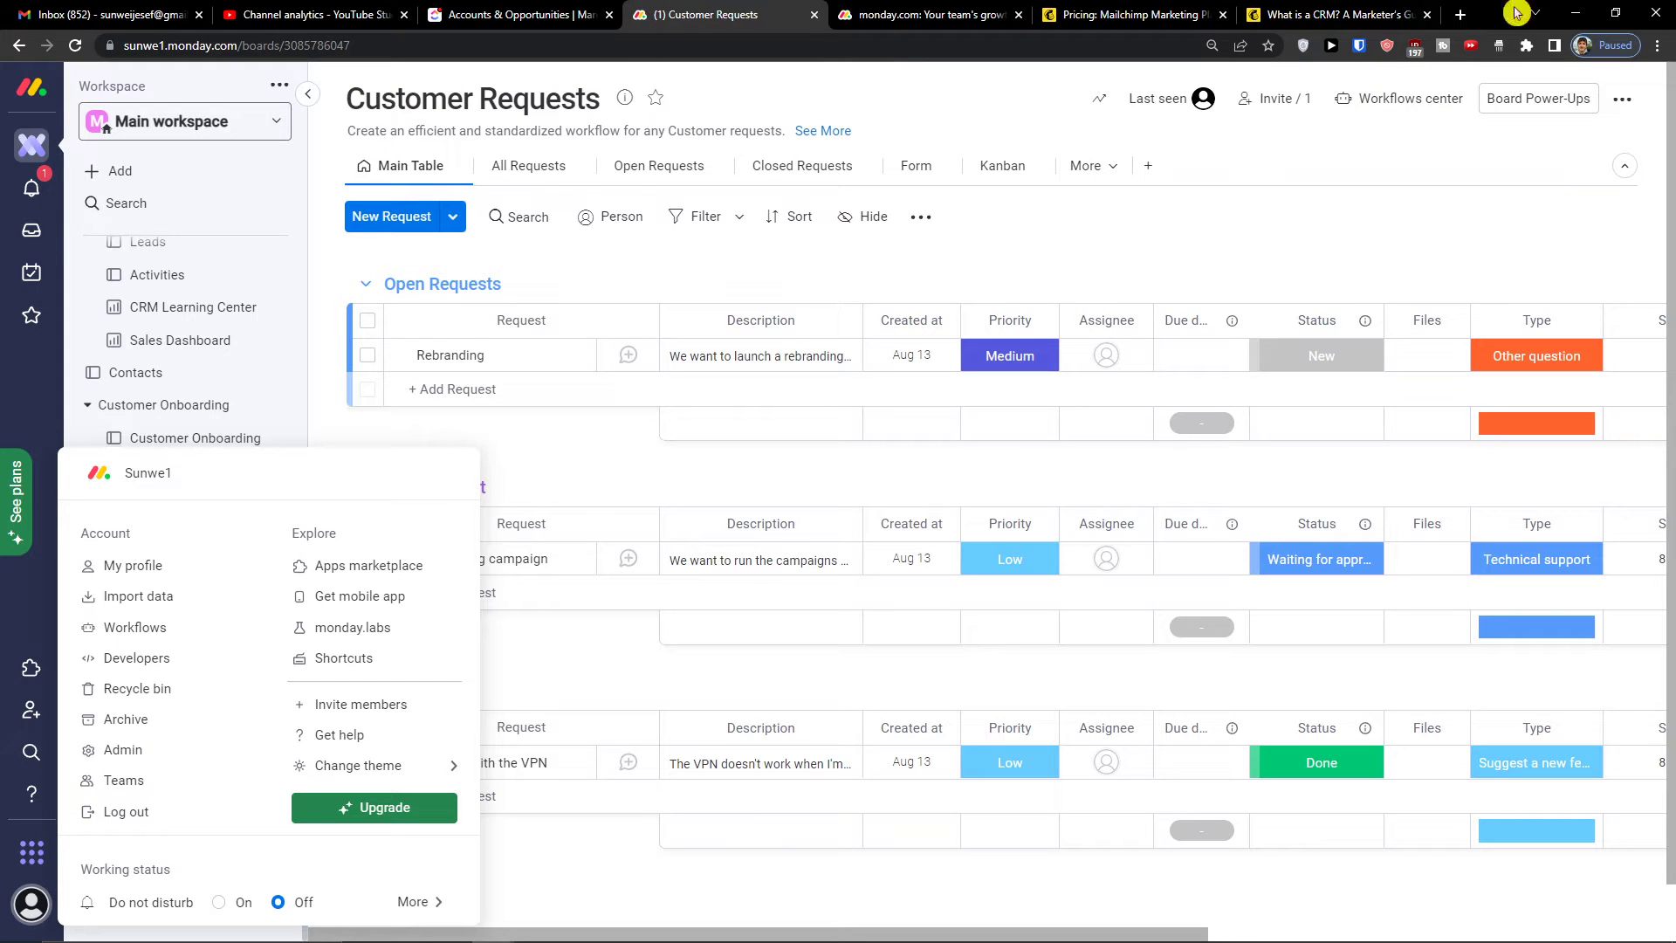
Step: Check the board options, then switch from All Requests to the Open Requests view
click(1622, 102)
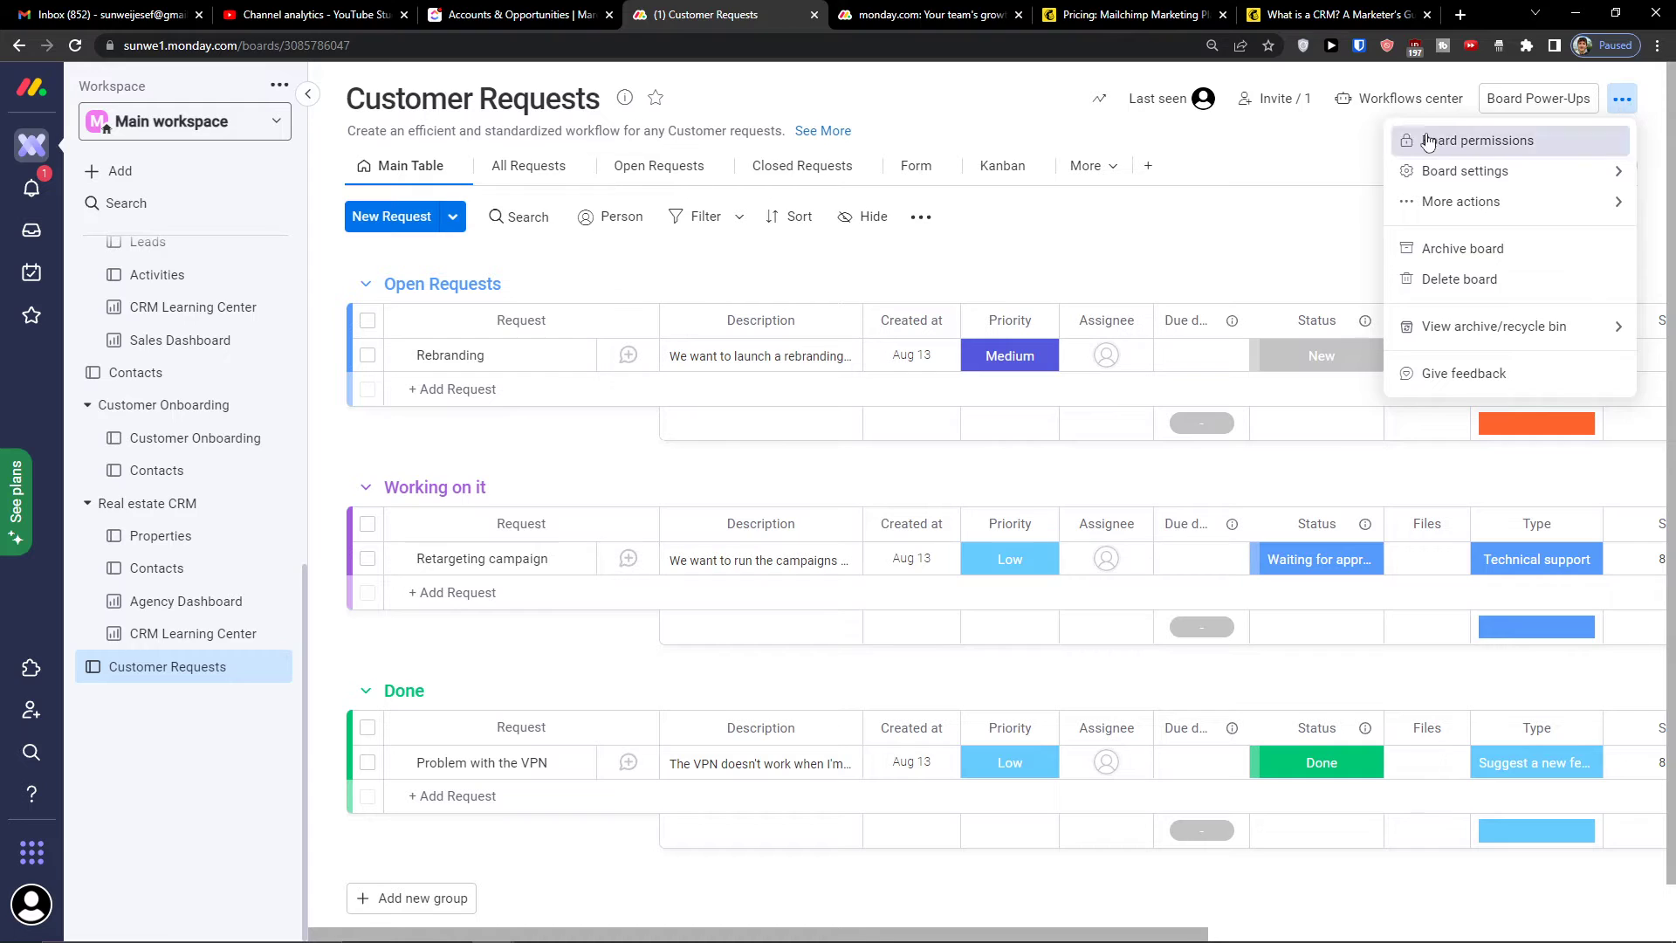
click(785, 264)
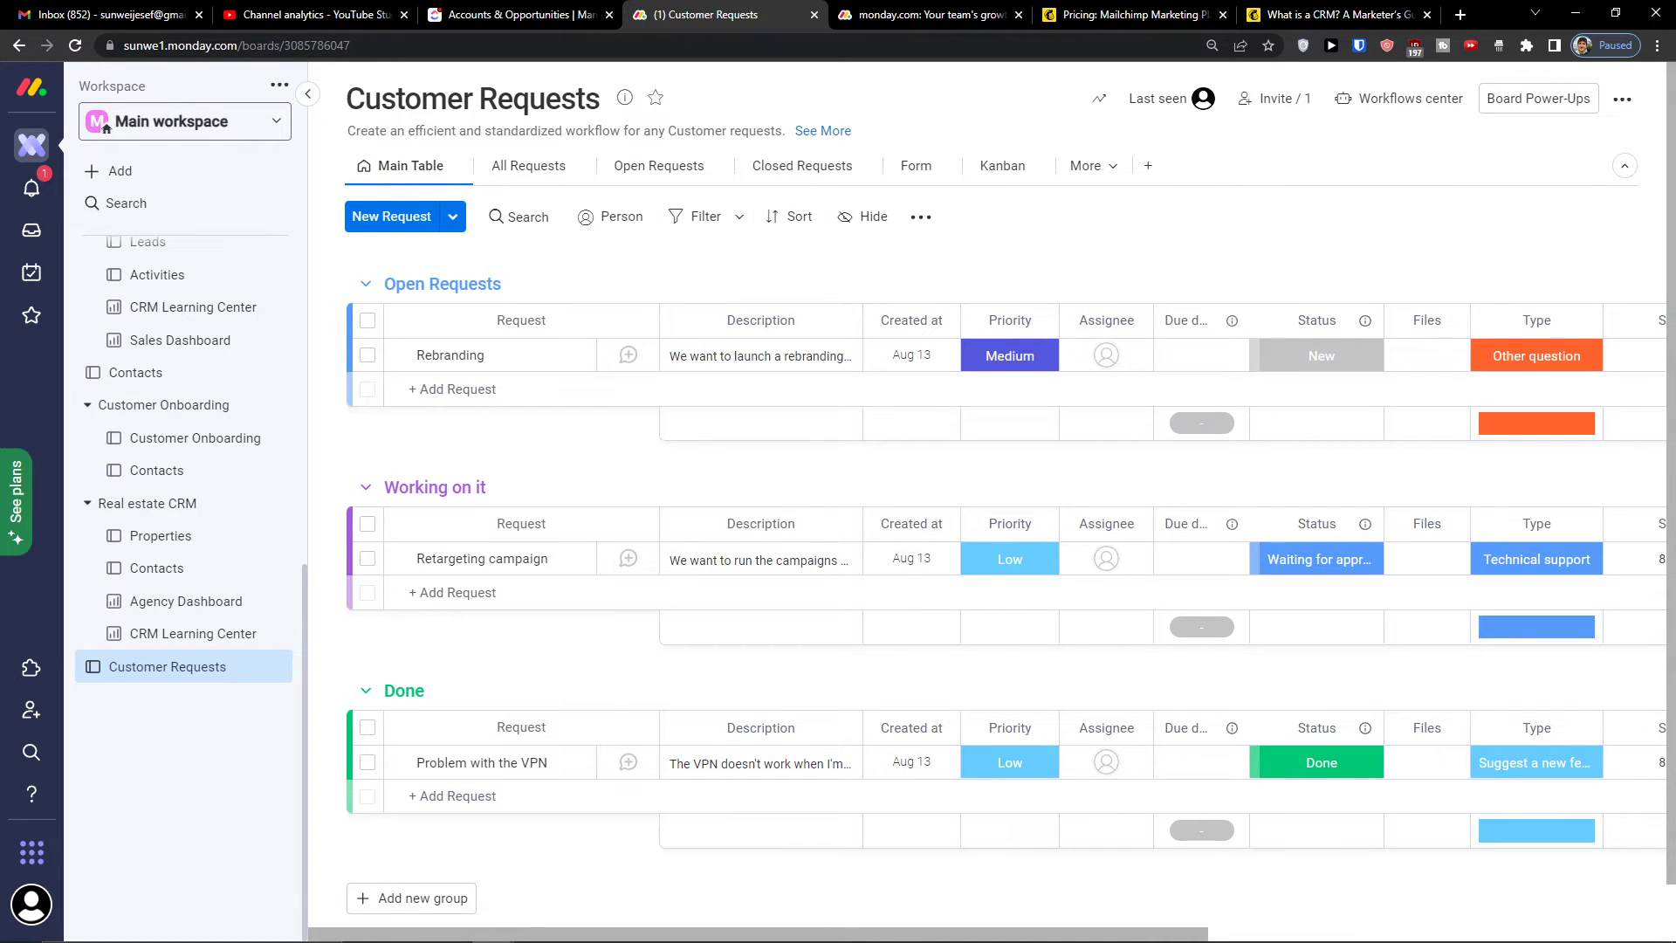
click(528, 167)
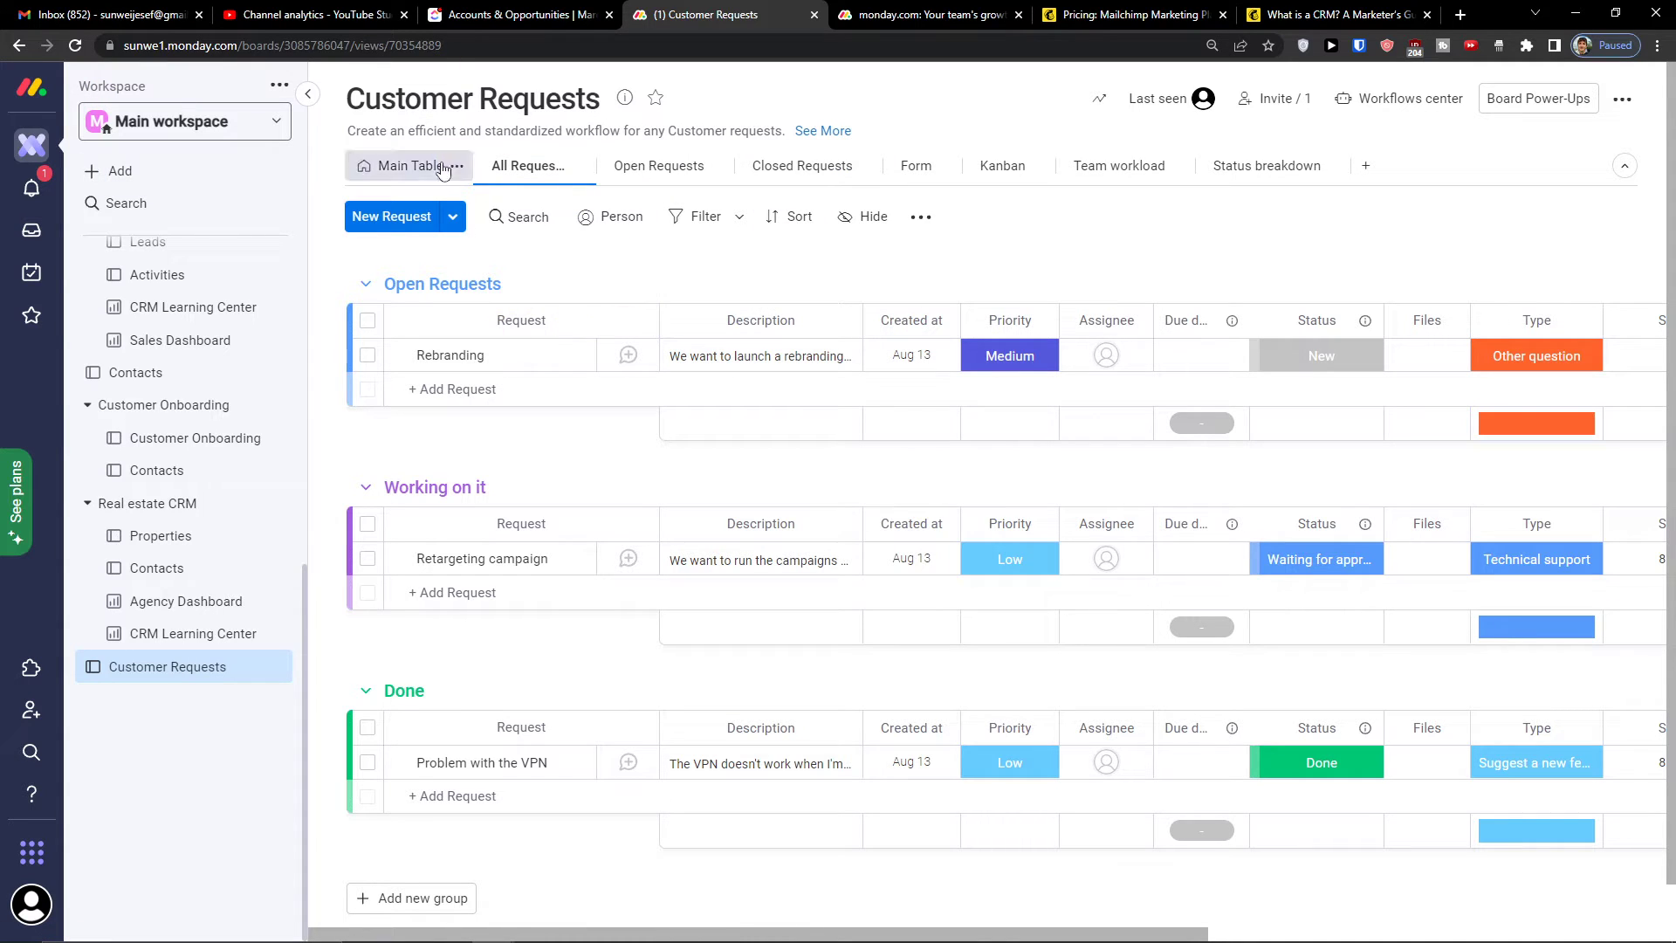
click(642, 168)
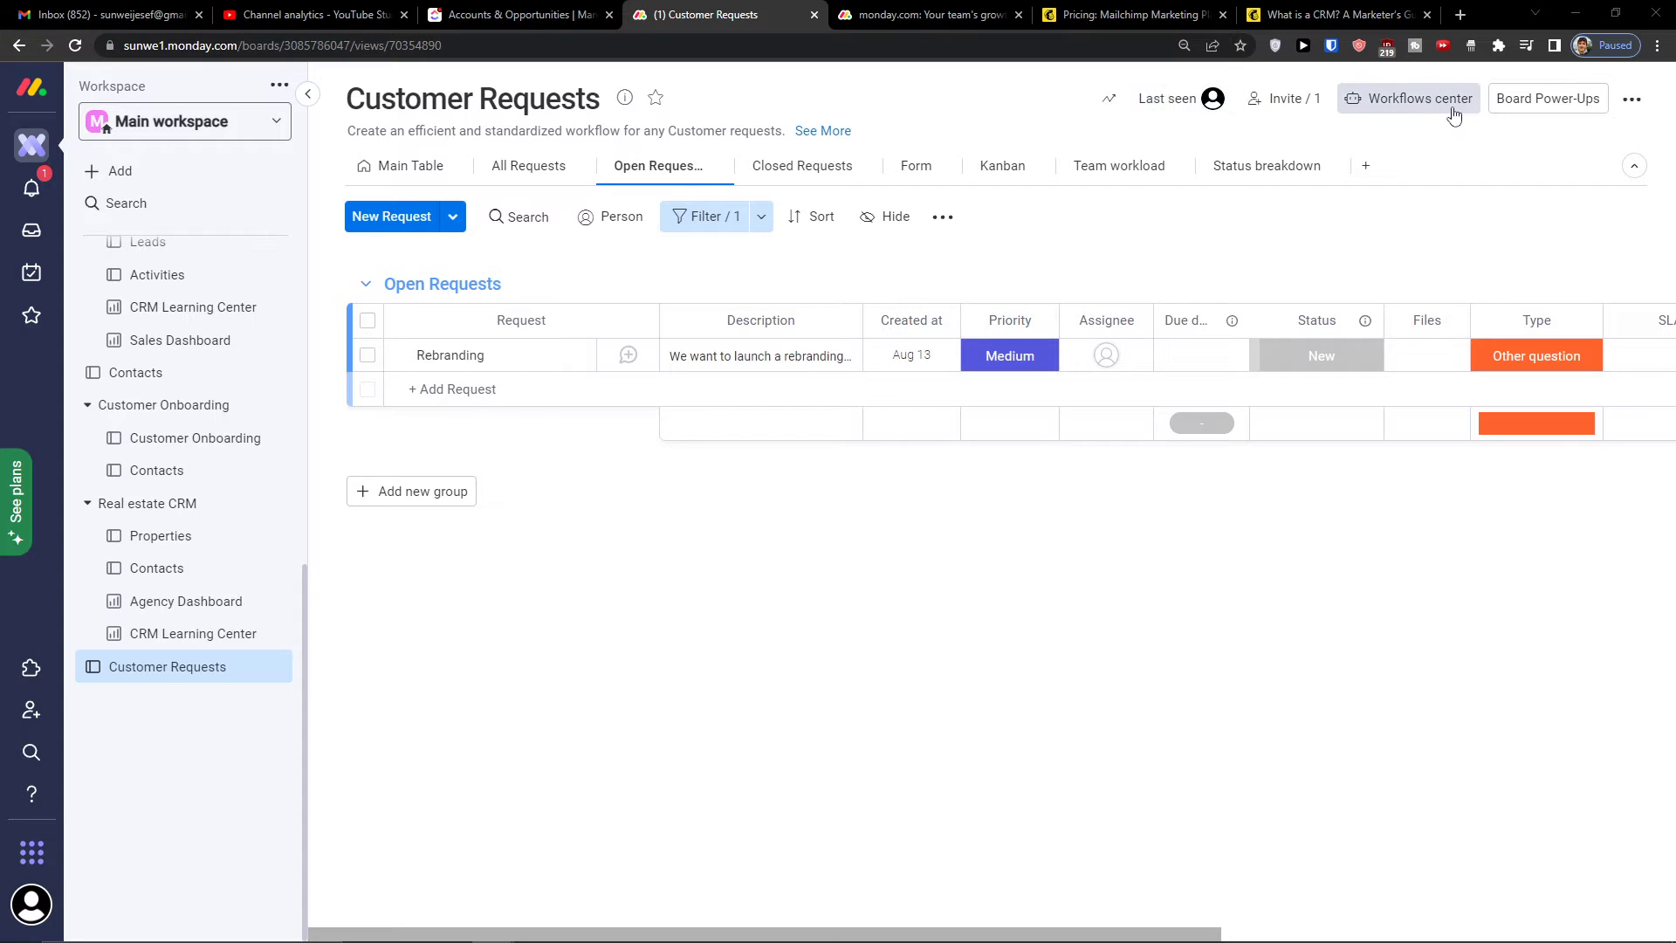
Step: Look over Board Power-Ups and the board menu, then switch to the Closed Requests view
click(1519, 99)
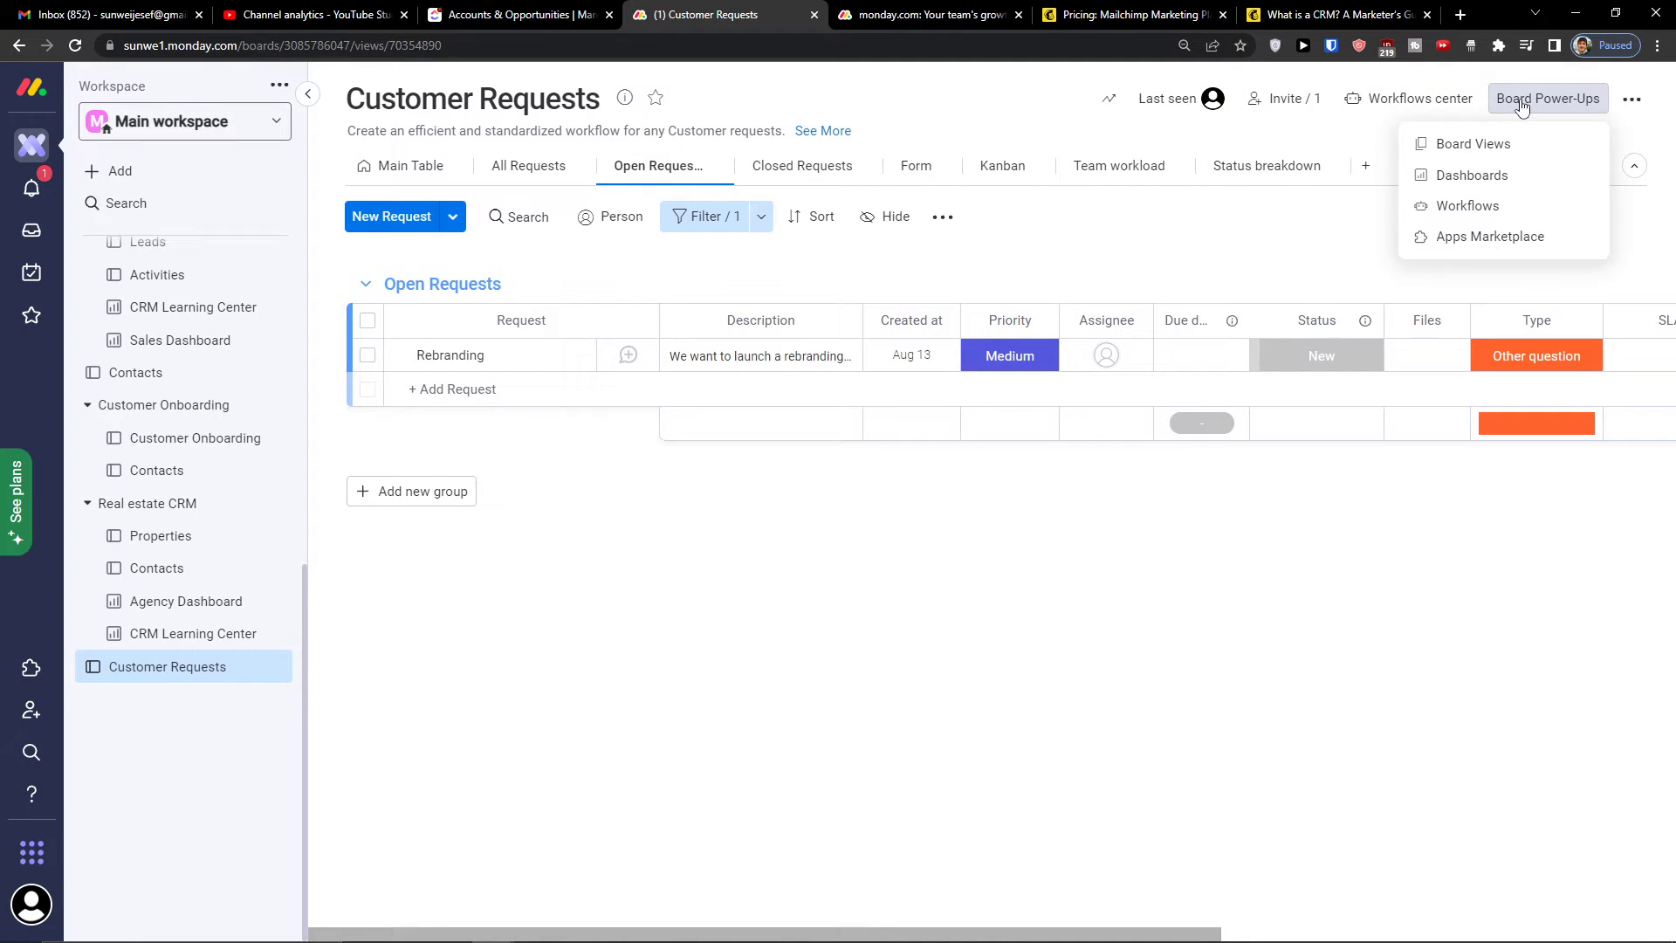
click(1630, 101)
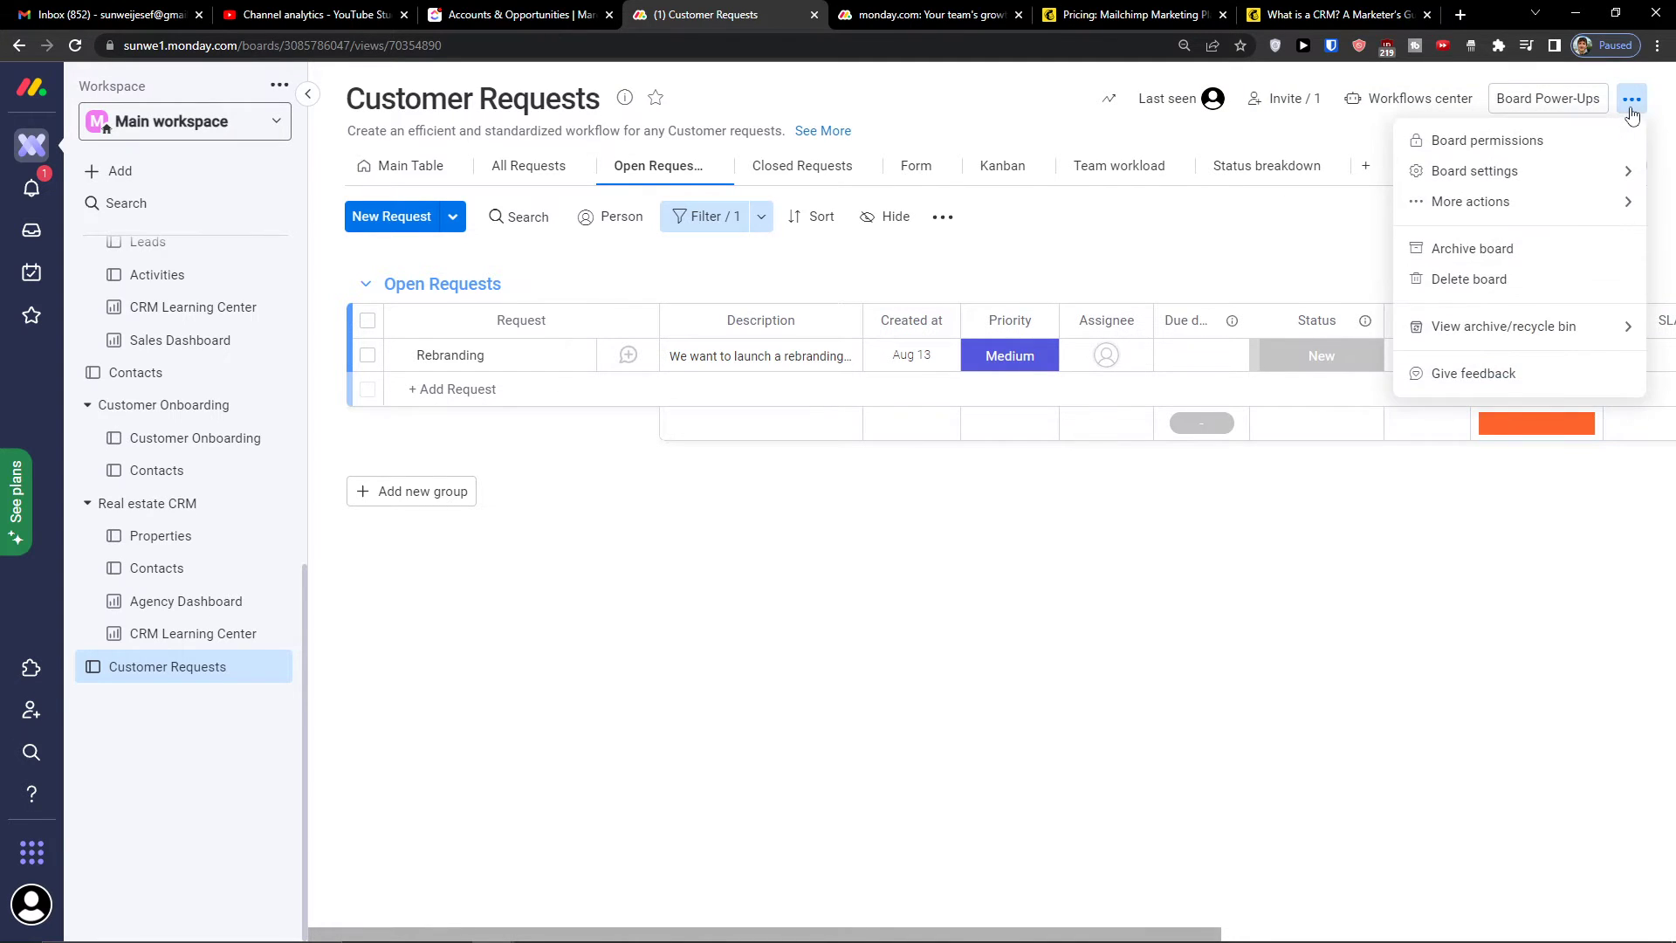
mouse_move(1540, 210)
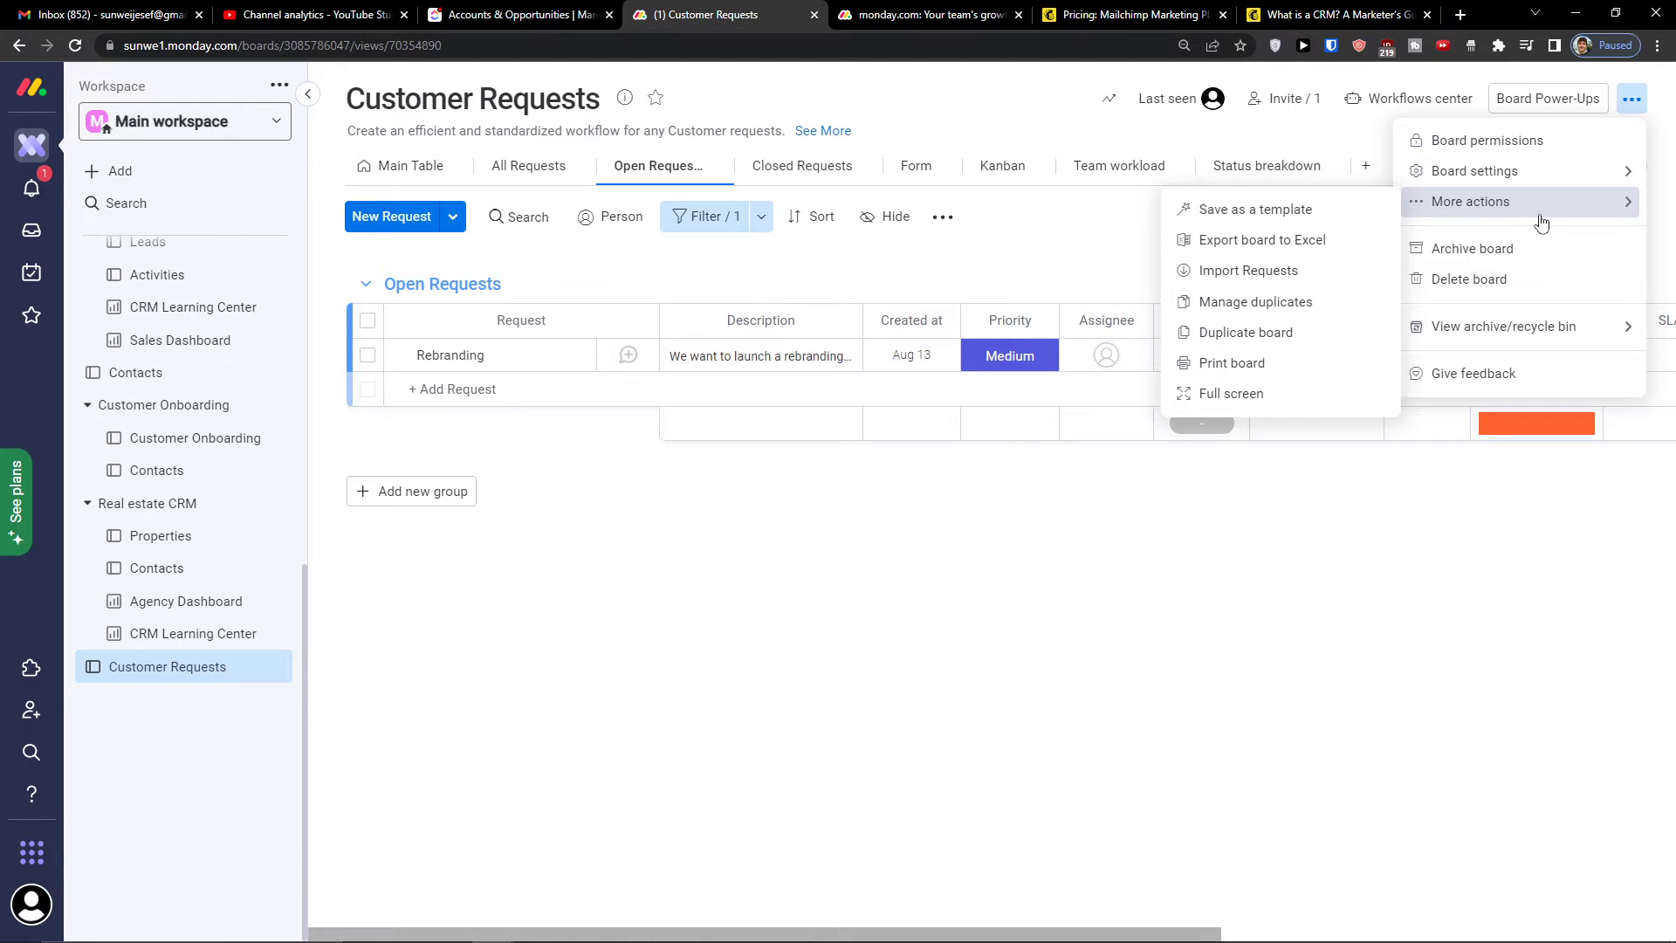
click(877, 516)
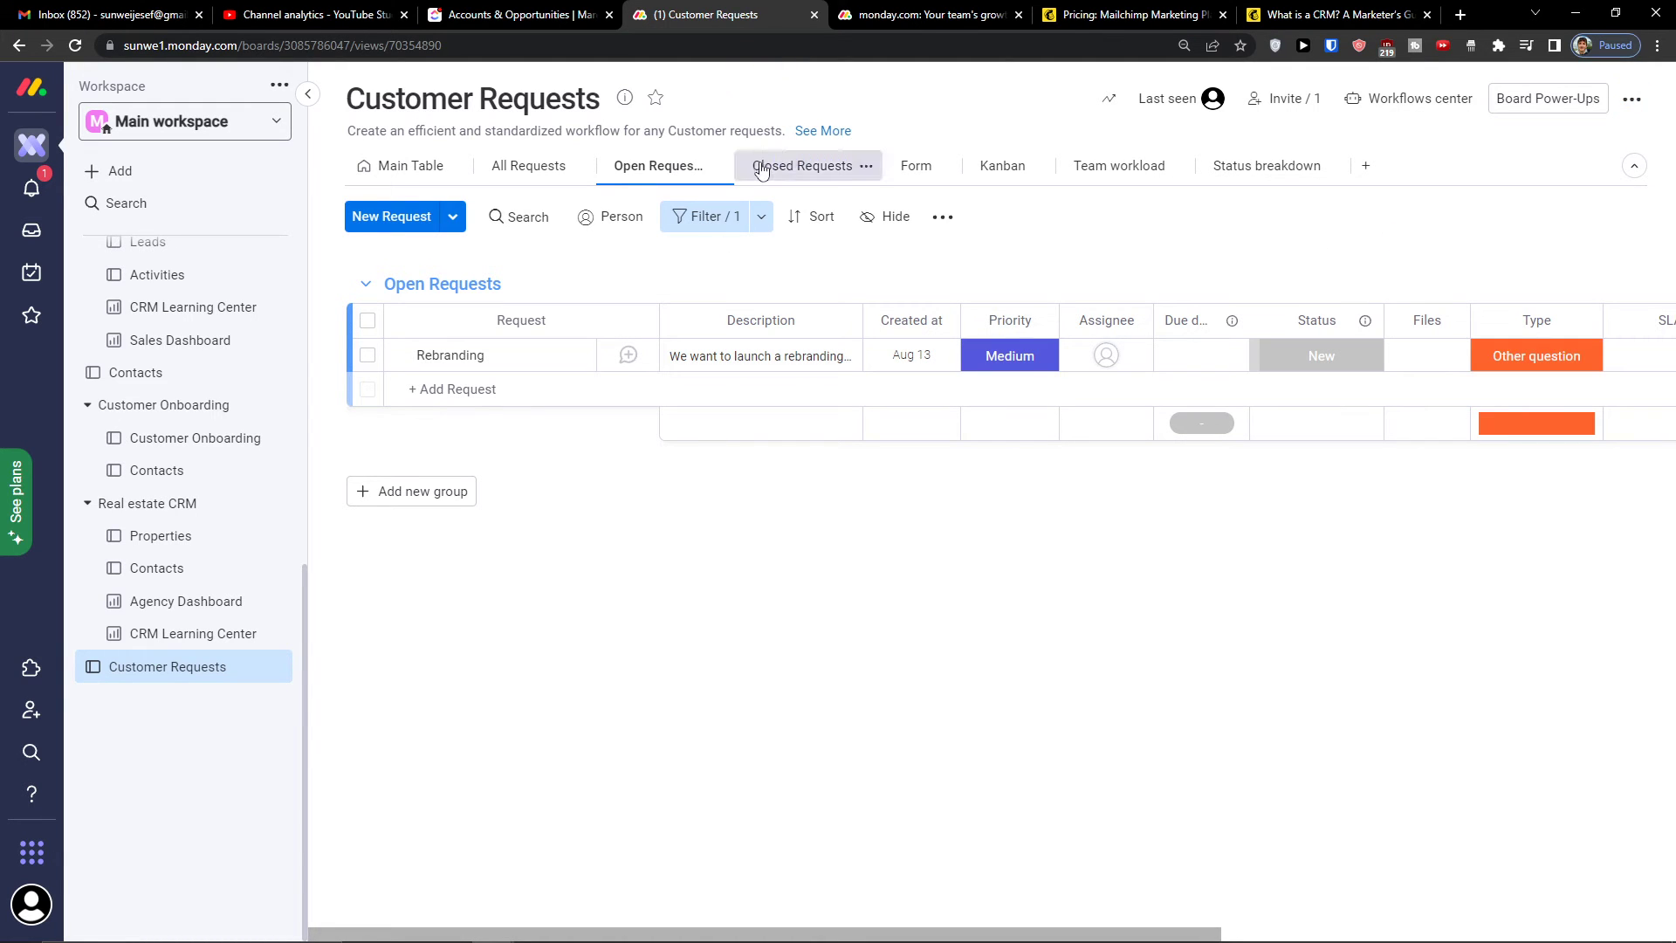
click(790, 162)
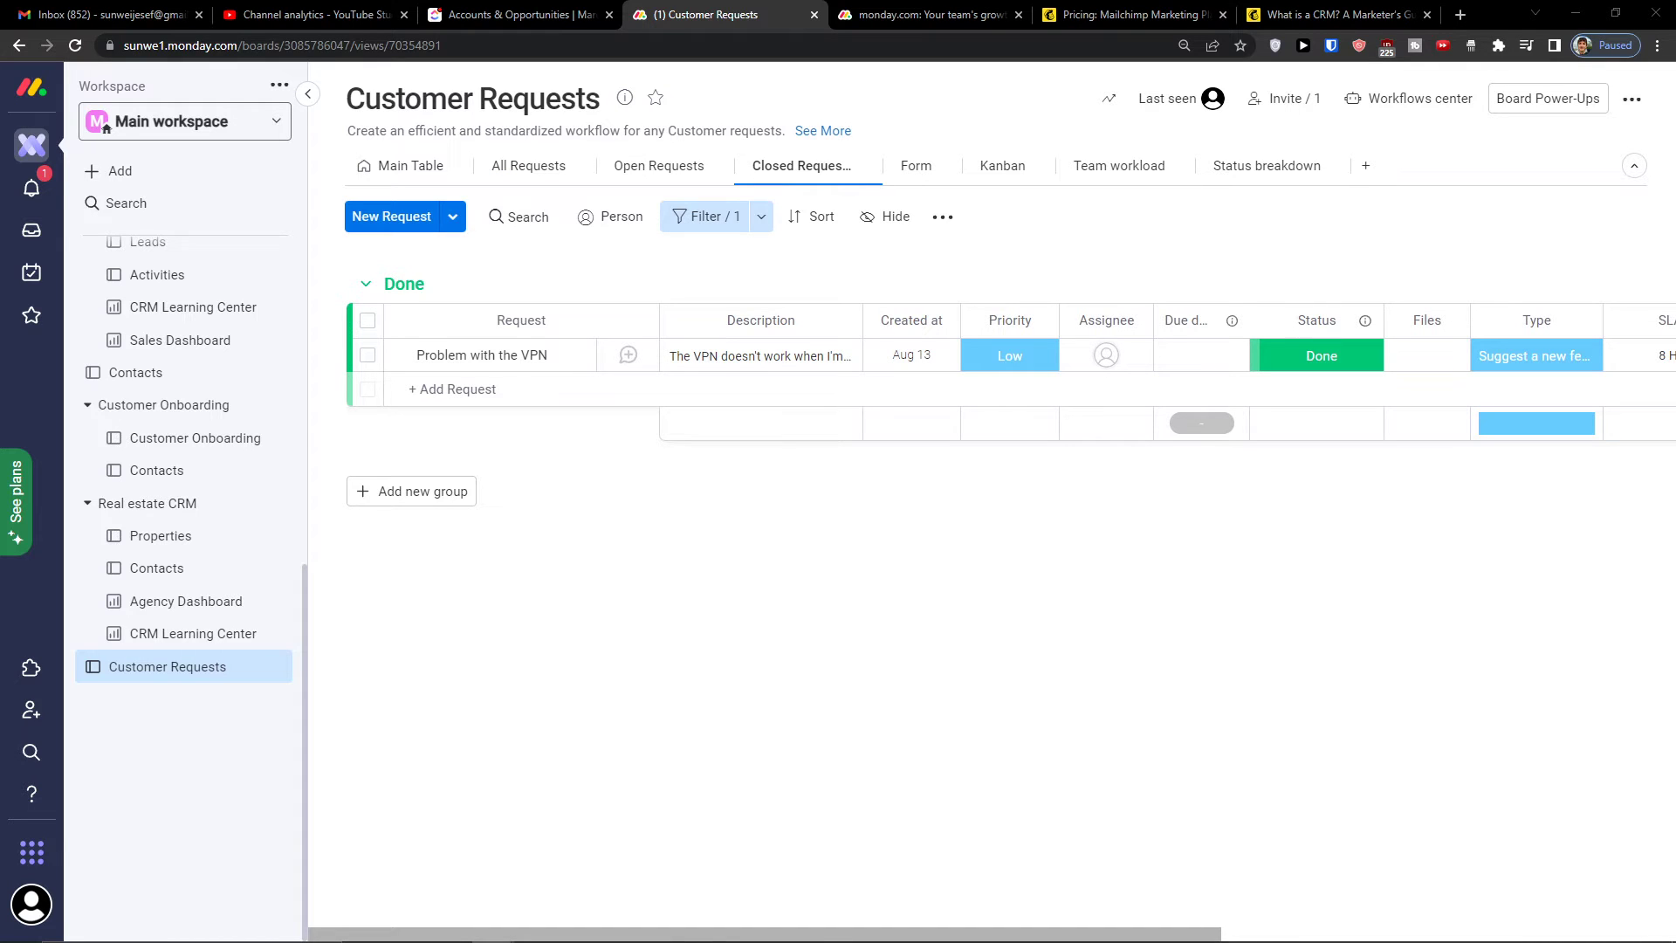
Step: Open the Workflows center and browse its CRM, Marketing and Software Development categories
click(1354, 98)
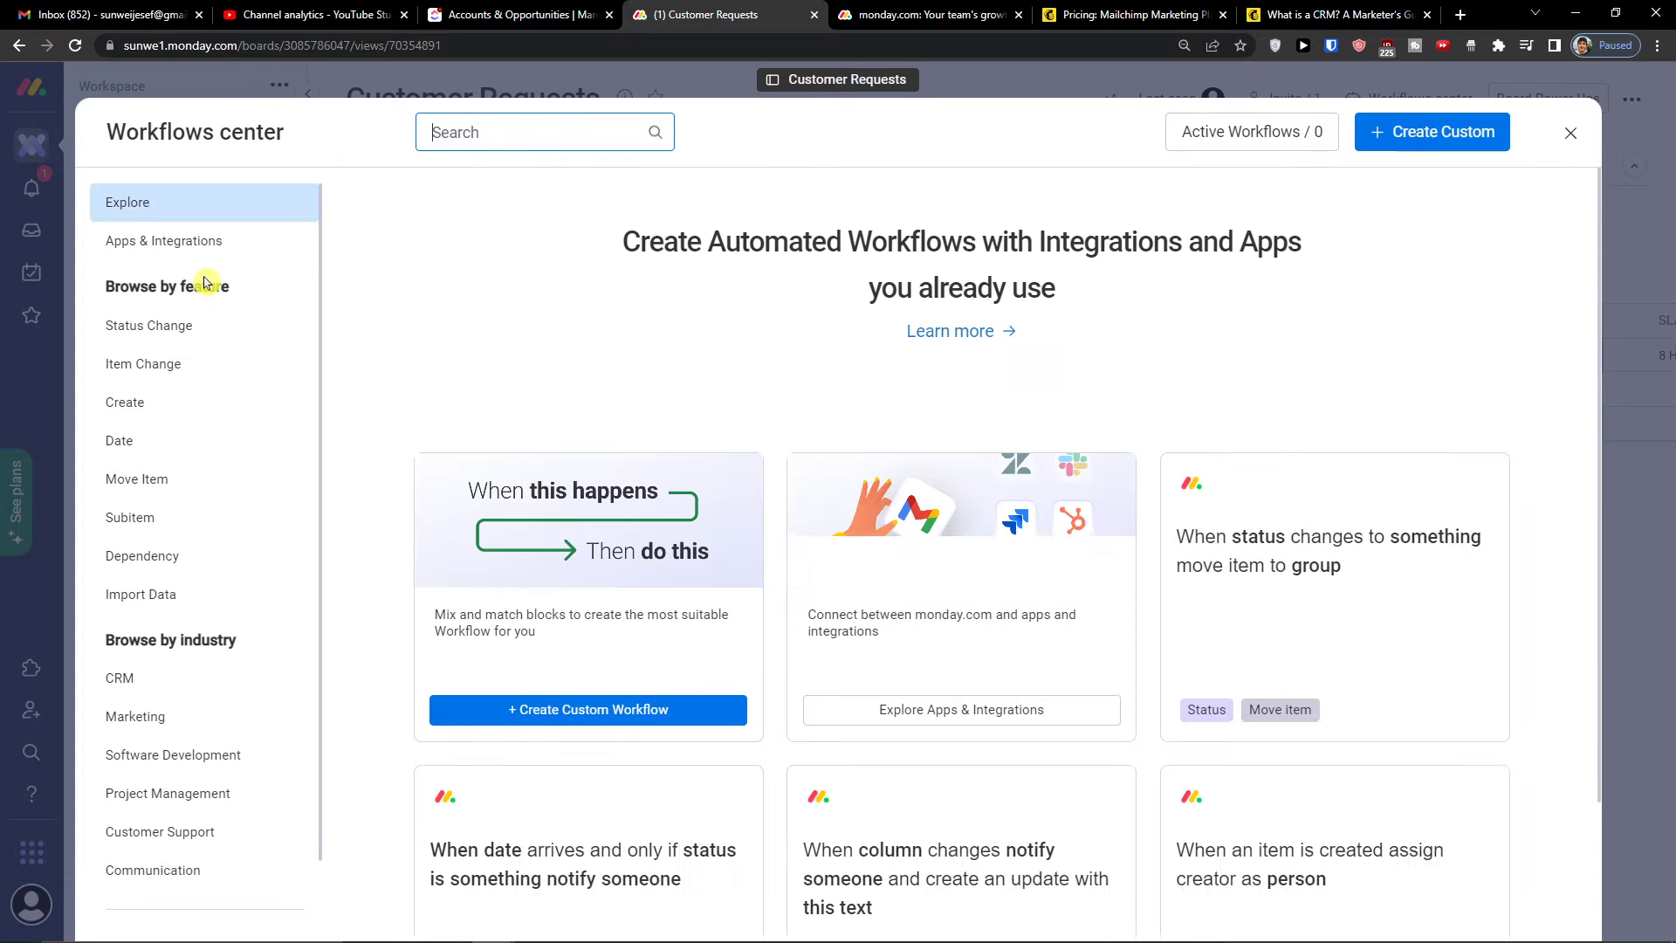
scroll(213, 334, down, 1)
click(166, 636)
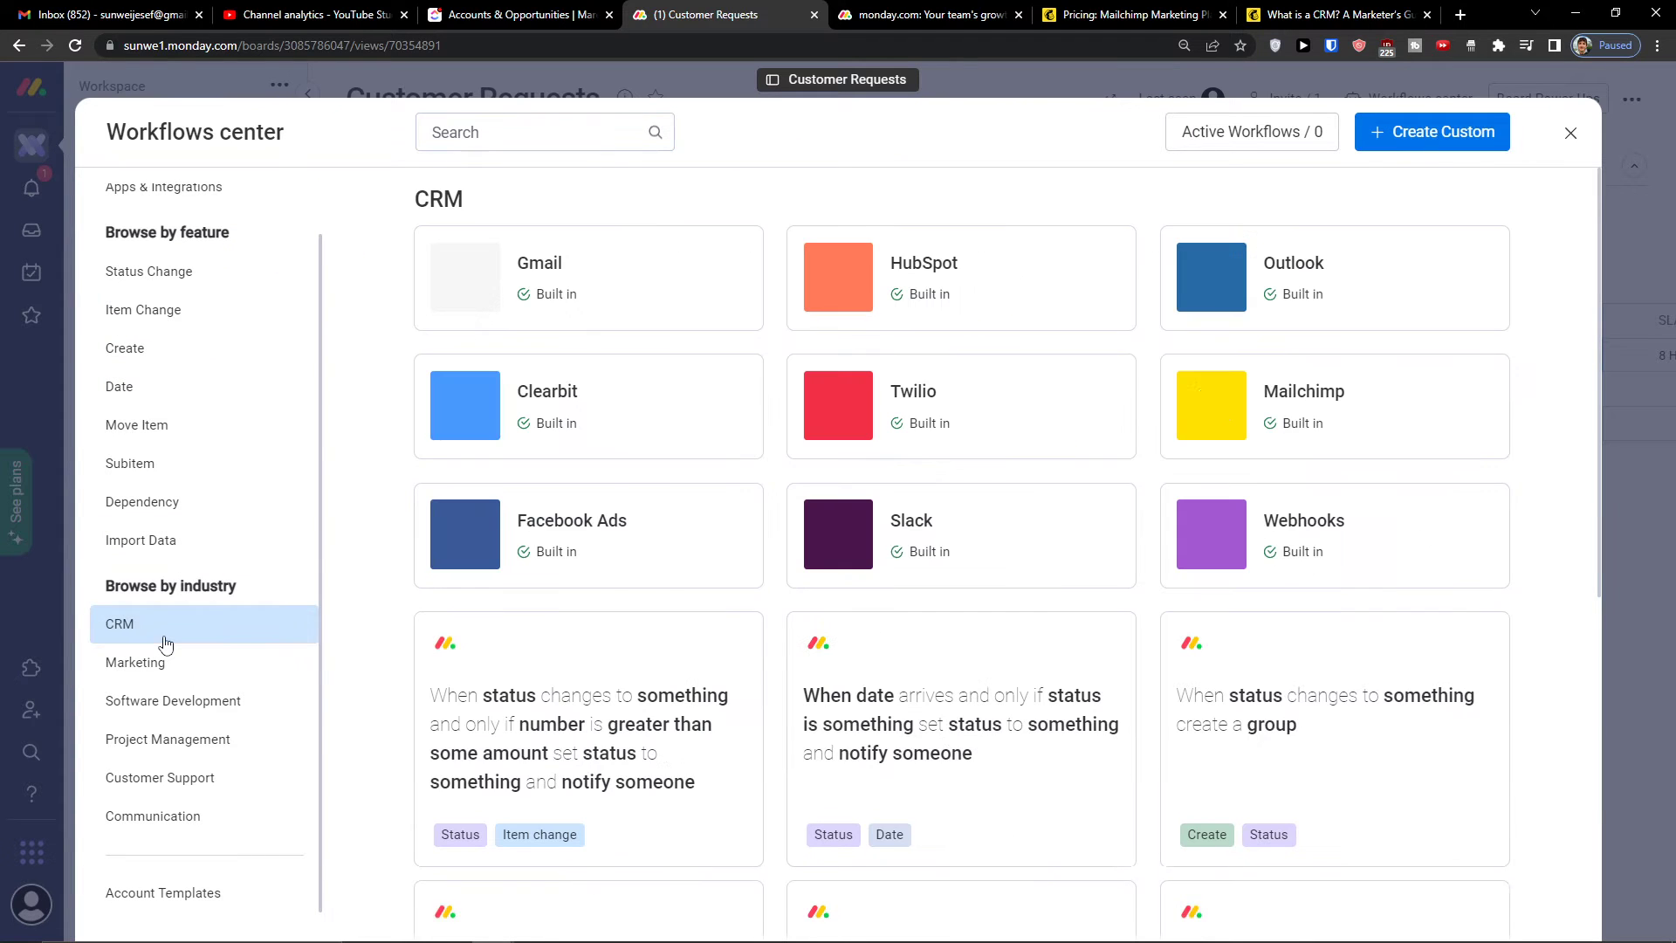
click(165, 672)
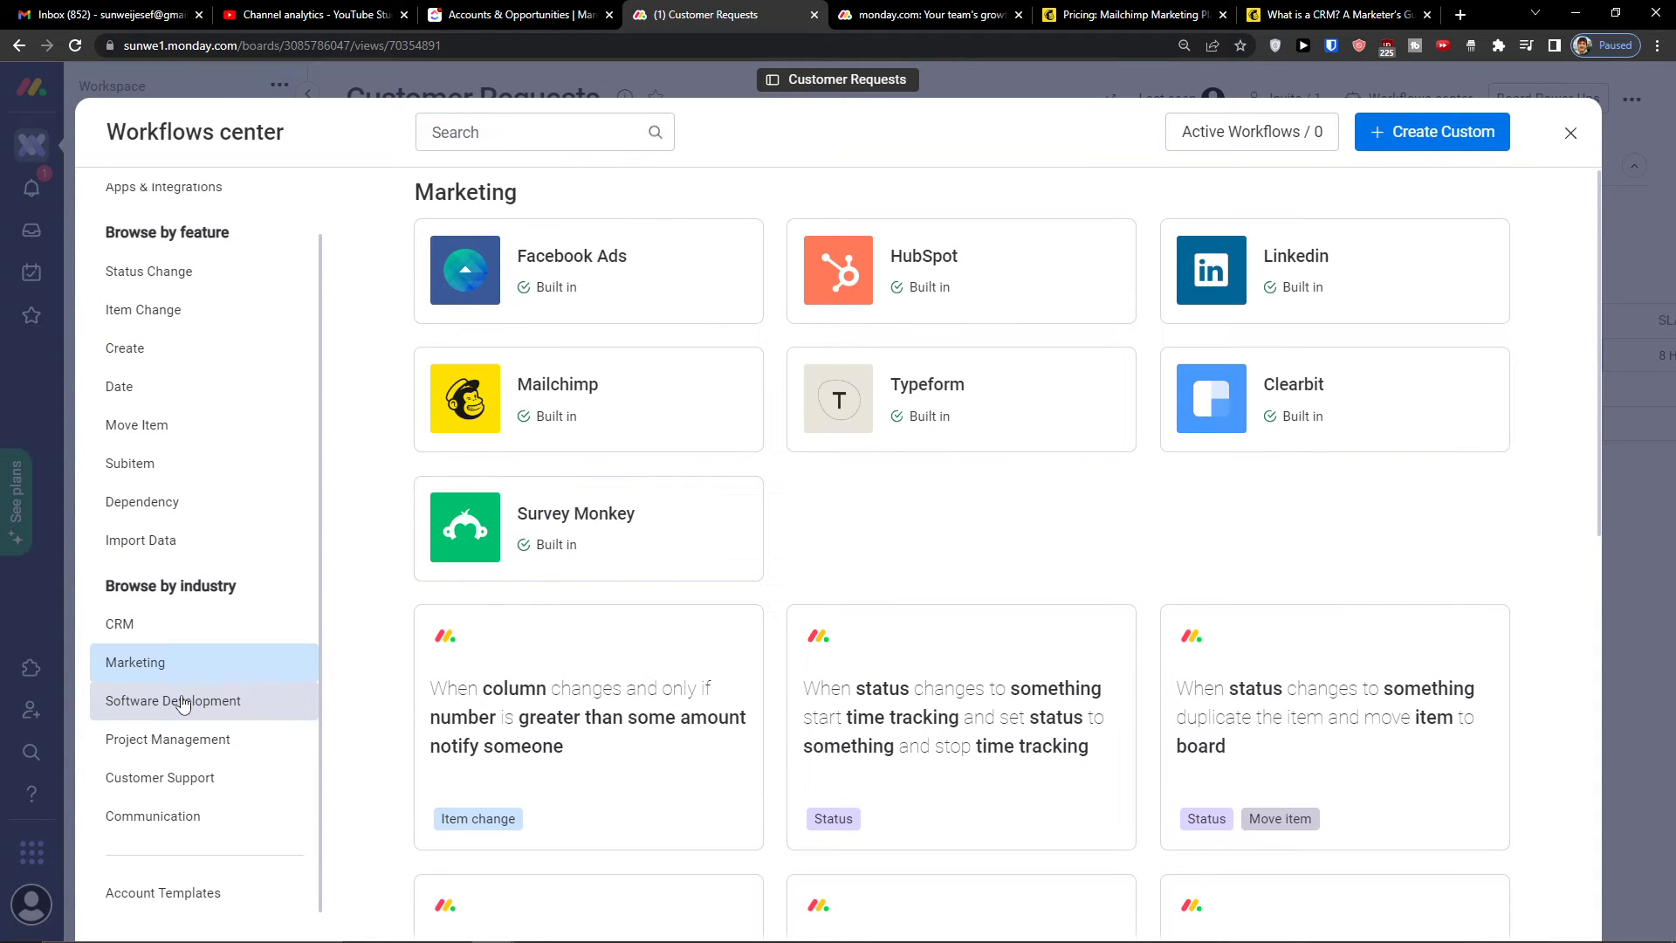
click(182, 703)
Step: Search the workflow catalogue for 'zen' to list the Zendesk apps and templates
click(559, 129)
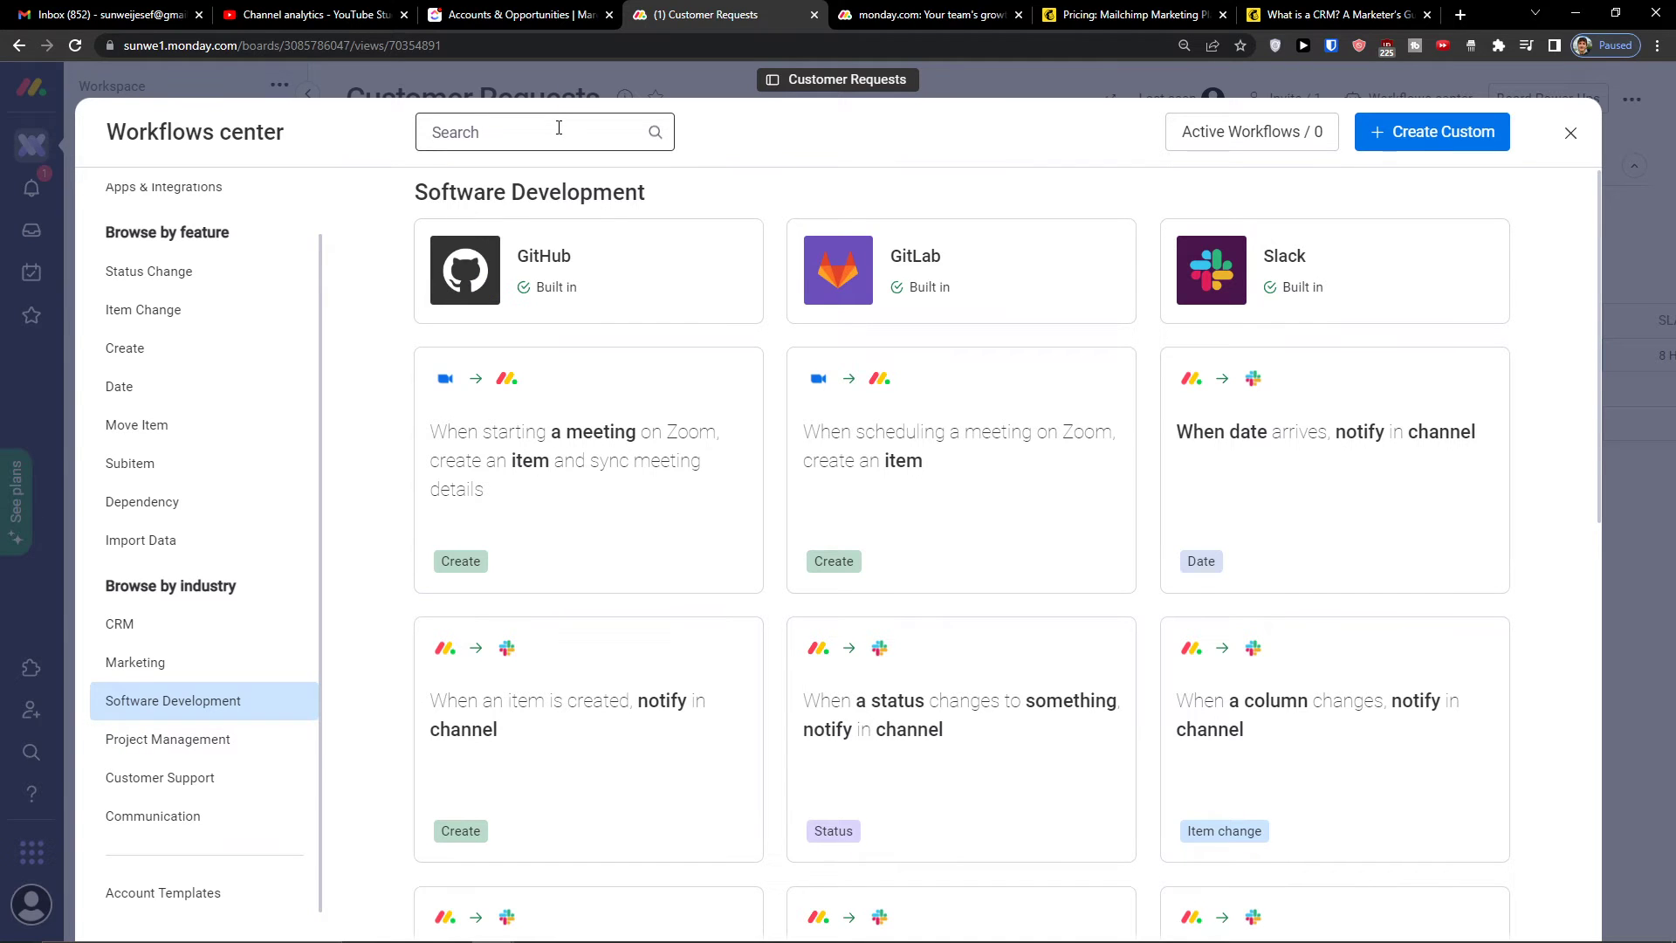
text(zen)
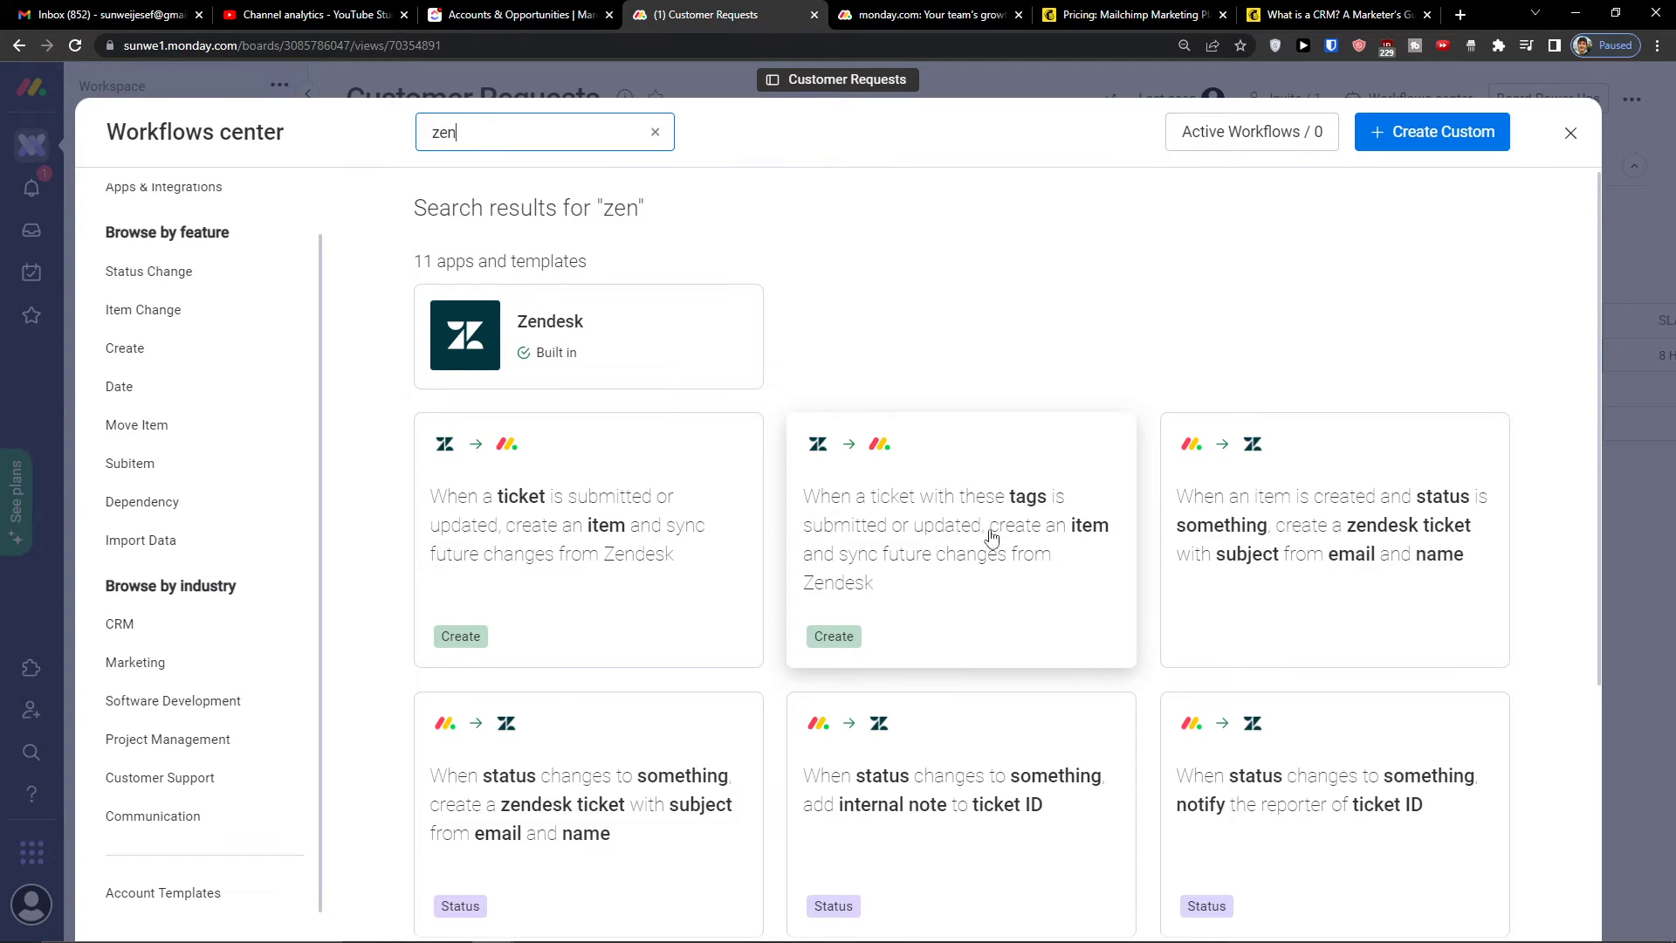
scroll(1146, 476, down, 7)
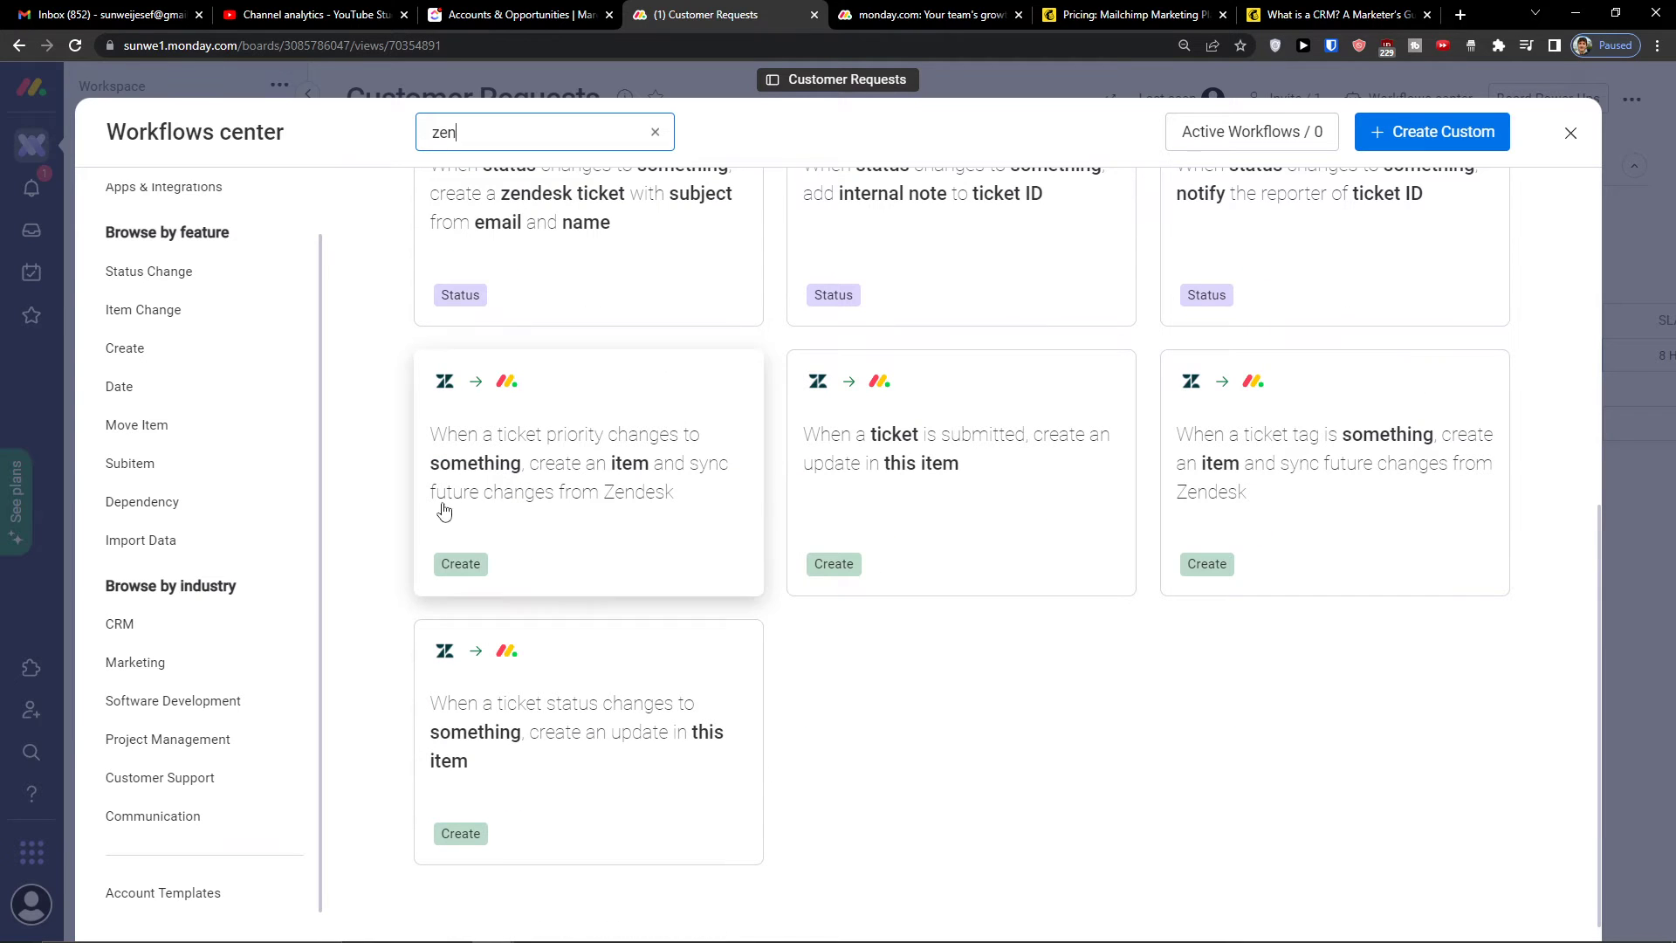
scroll(636, 467, up, 7)
scroll(559, 559, down, 4)
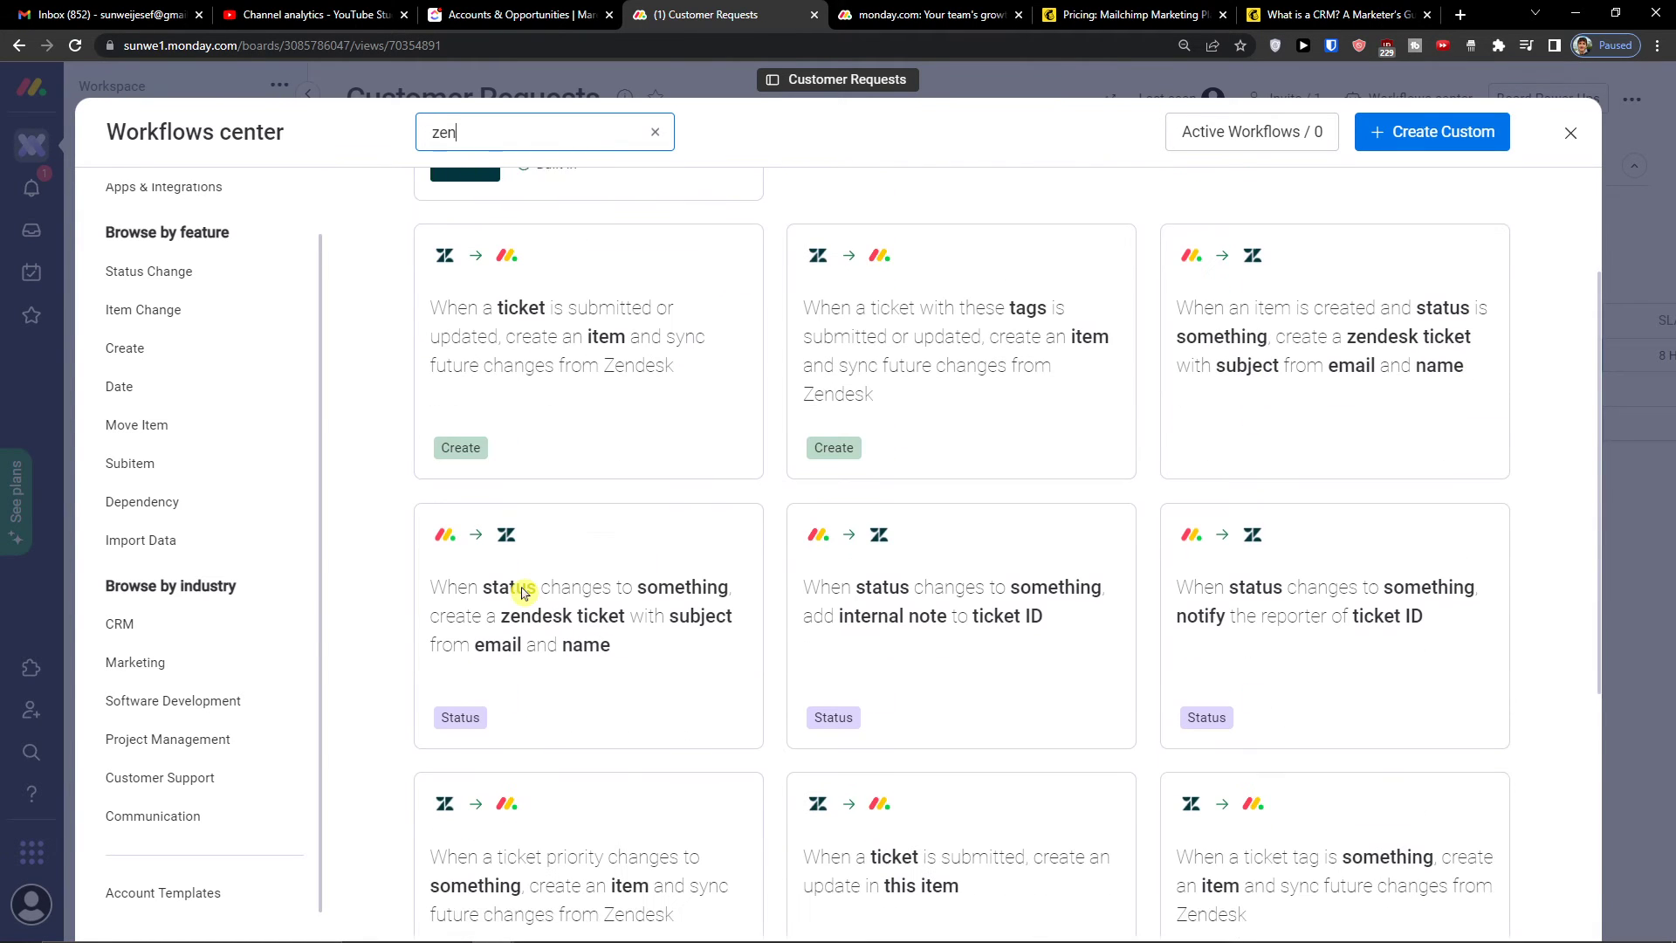
scroll(213, 591, up, 1)
scroll(479, 284, up, 4)
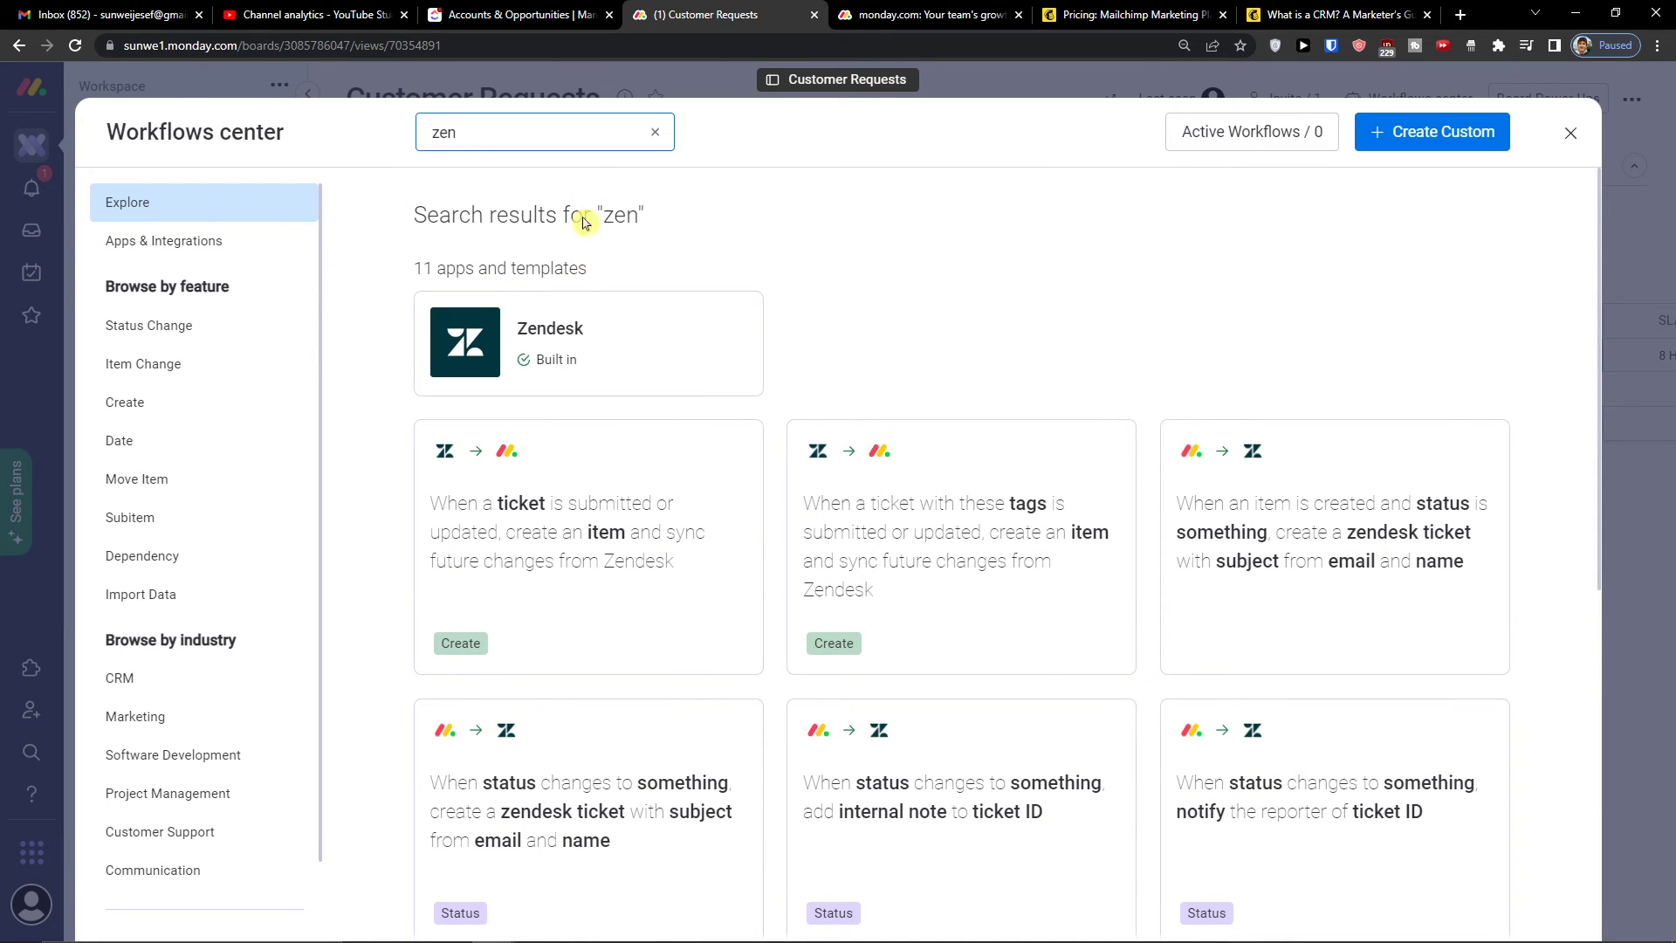
Step: Set up the first Zendesk recipe with subdomain 'sun', connect, then back out of sign-in
click(571, 357)
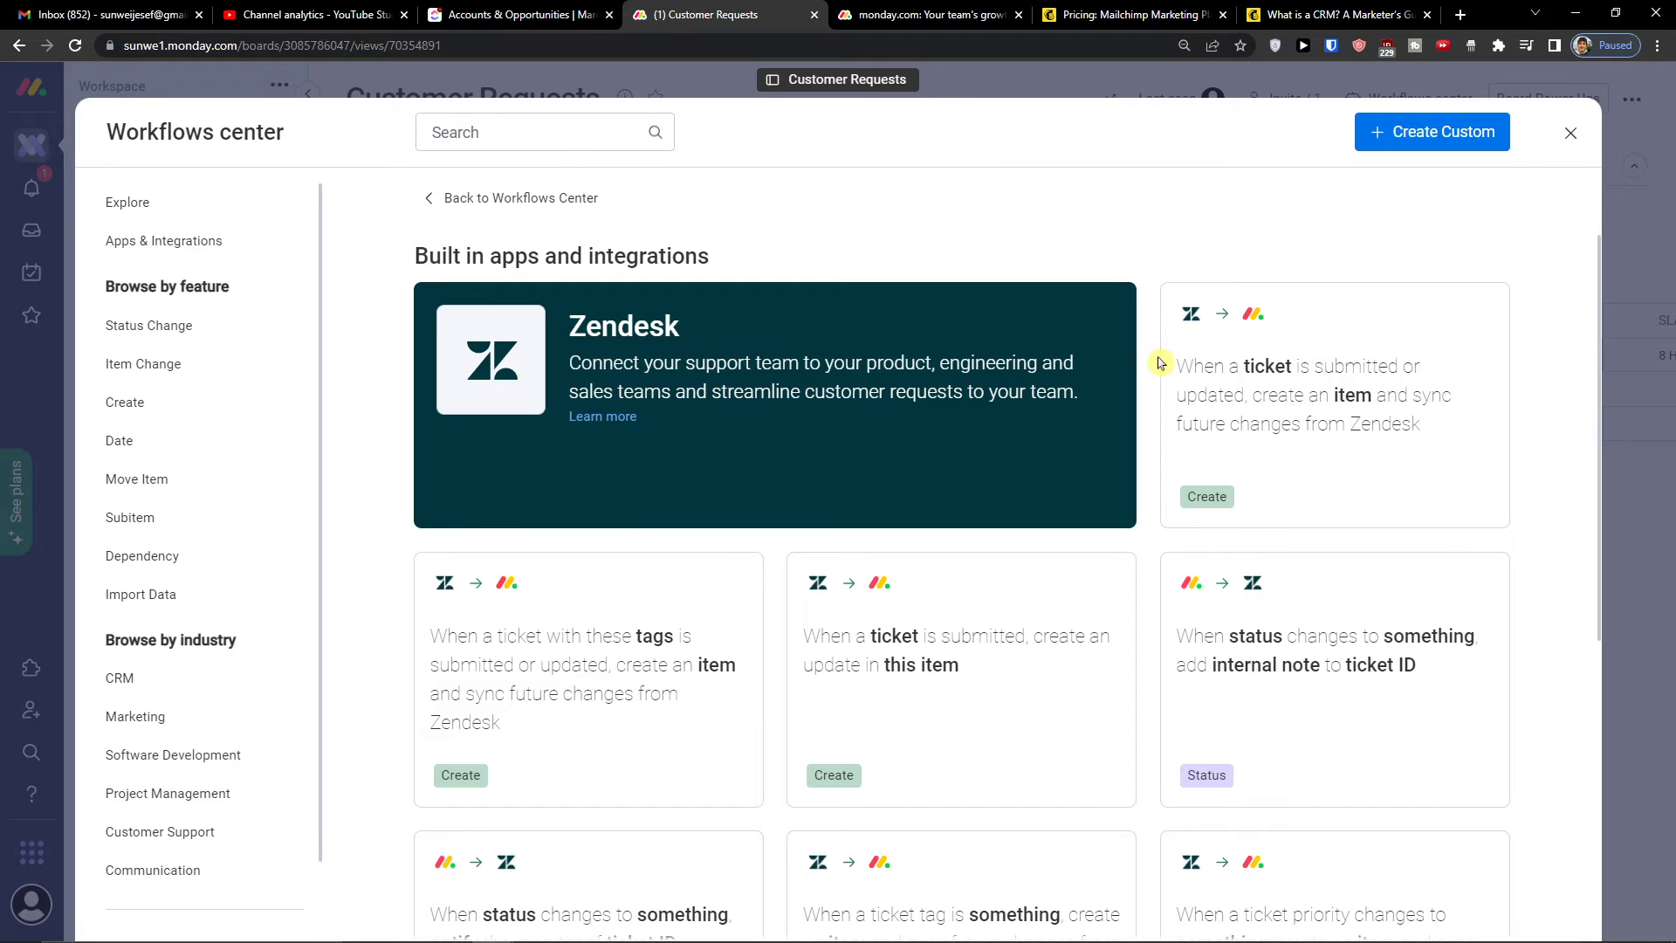
click(1253, 432)
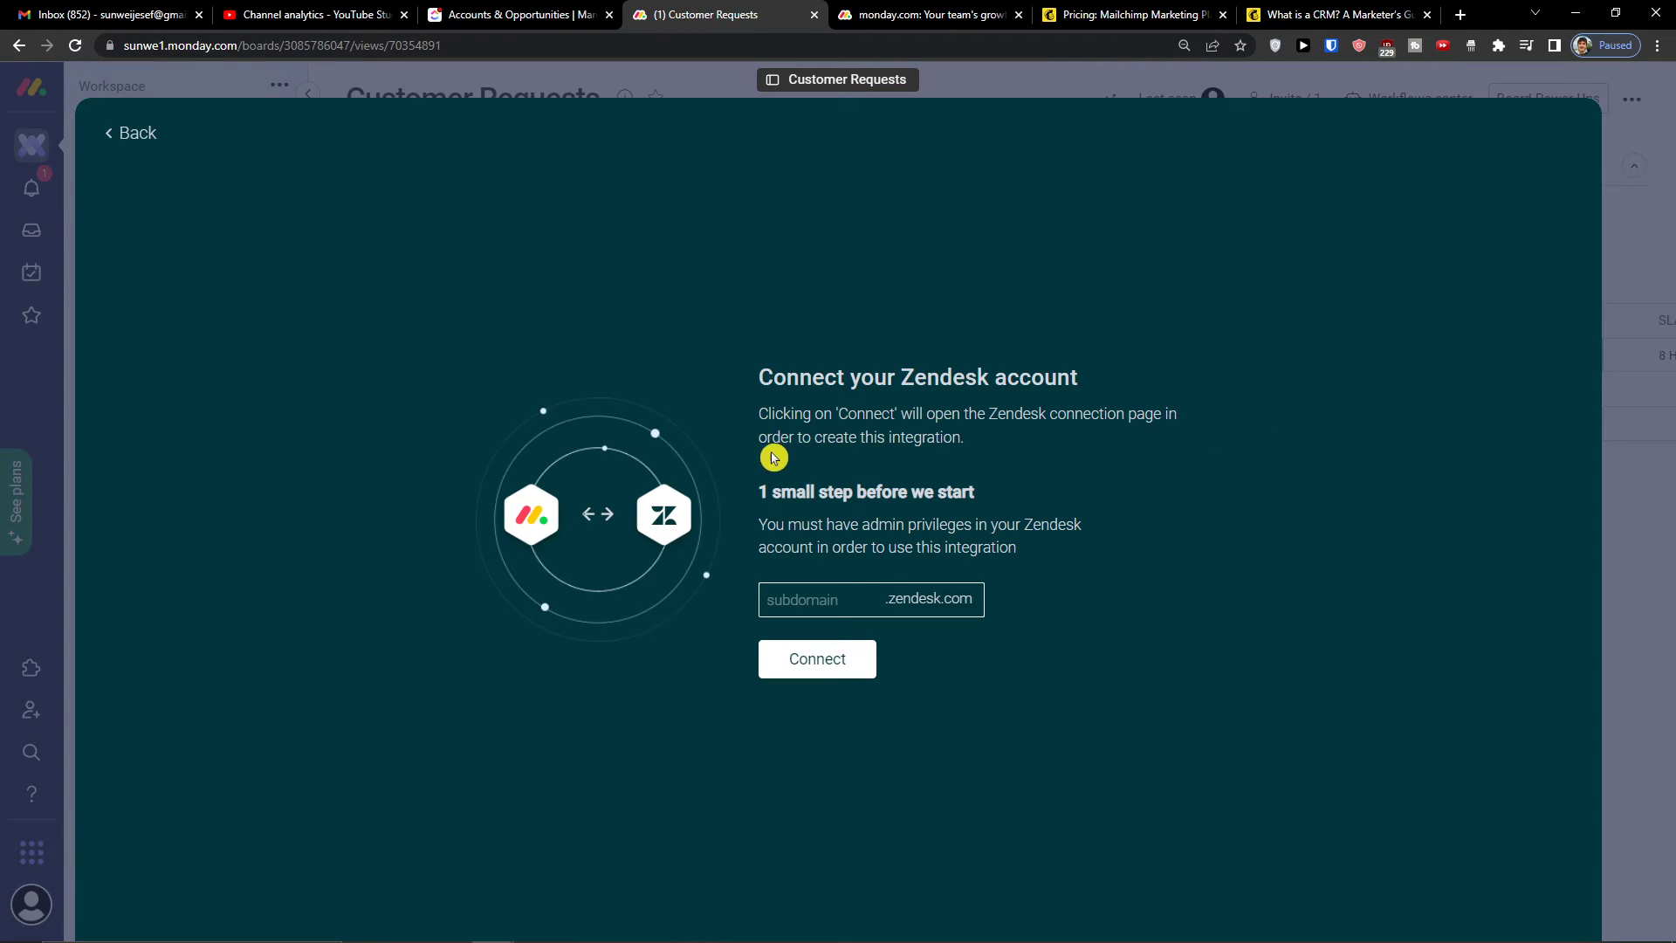
text(sunwei)
click(807, 653)
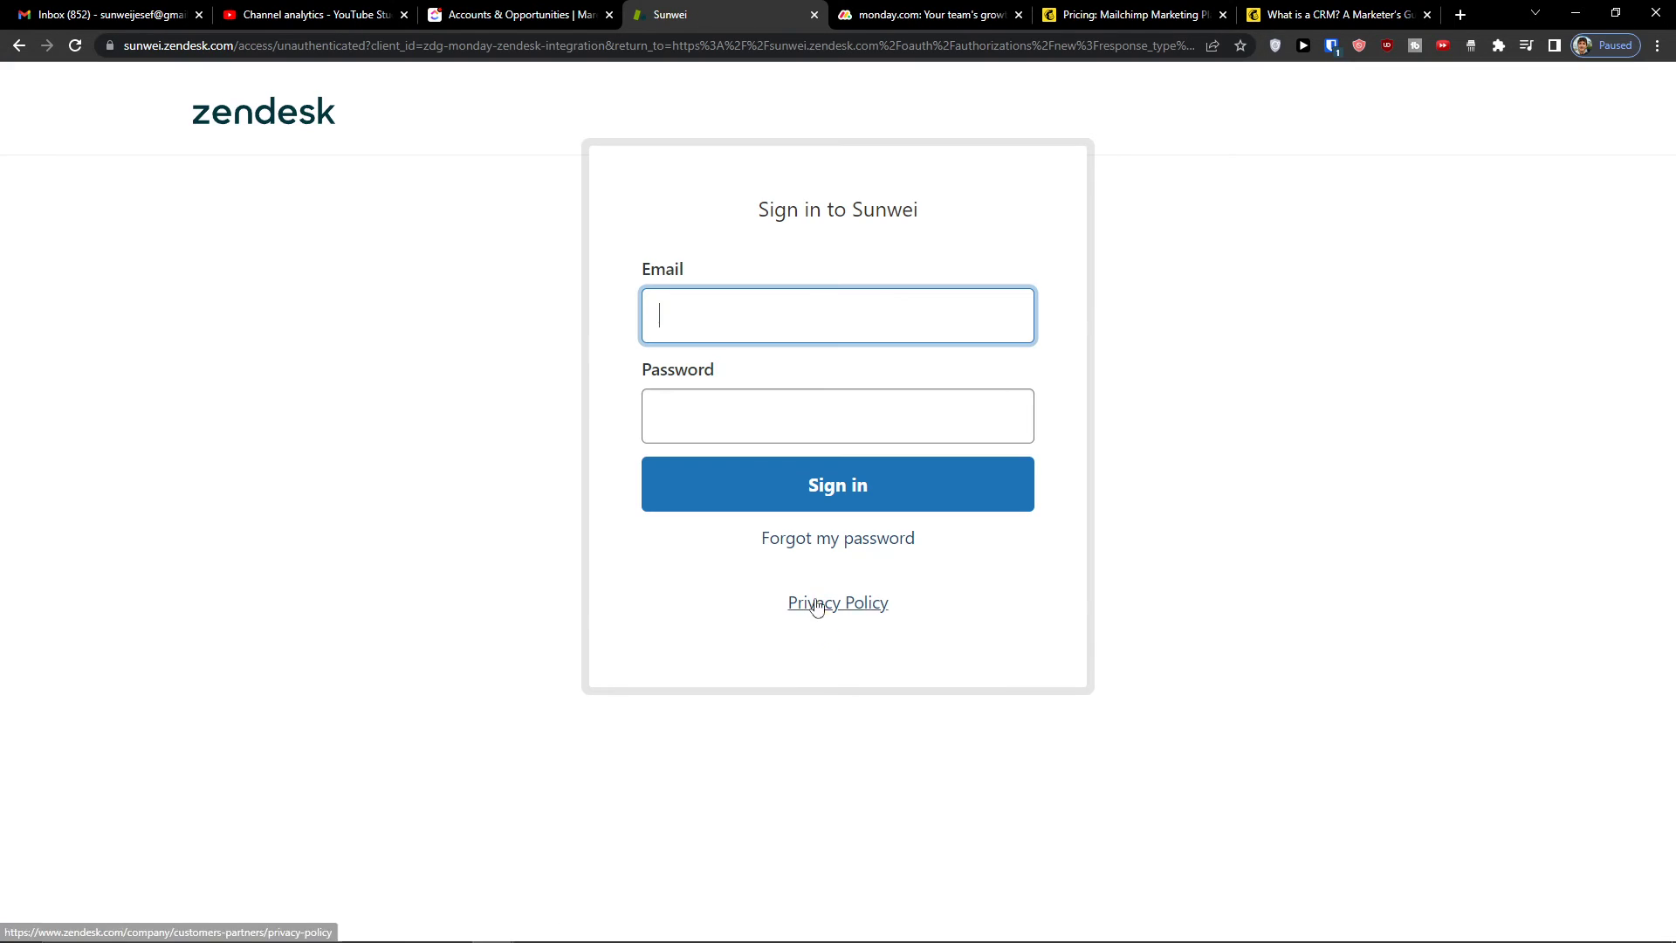
click(20, 47)
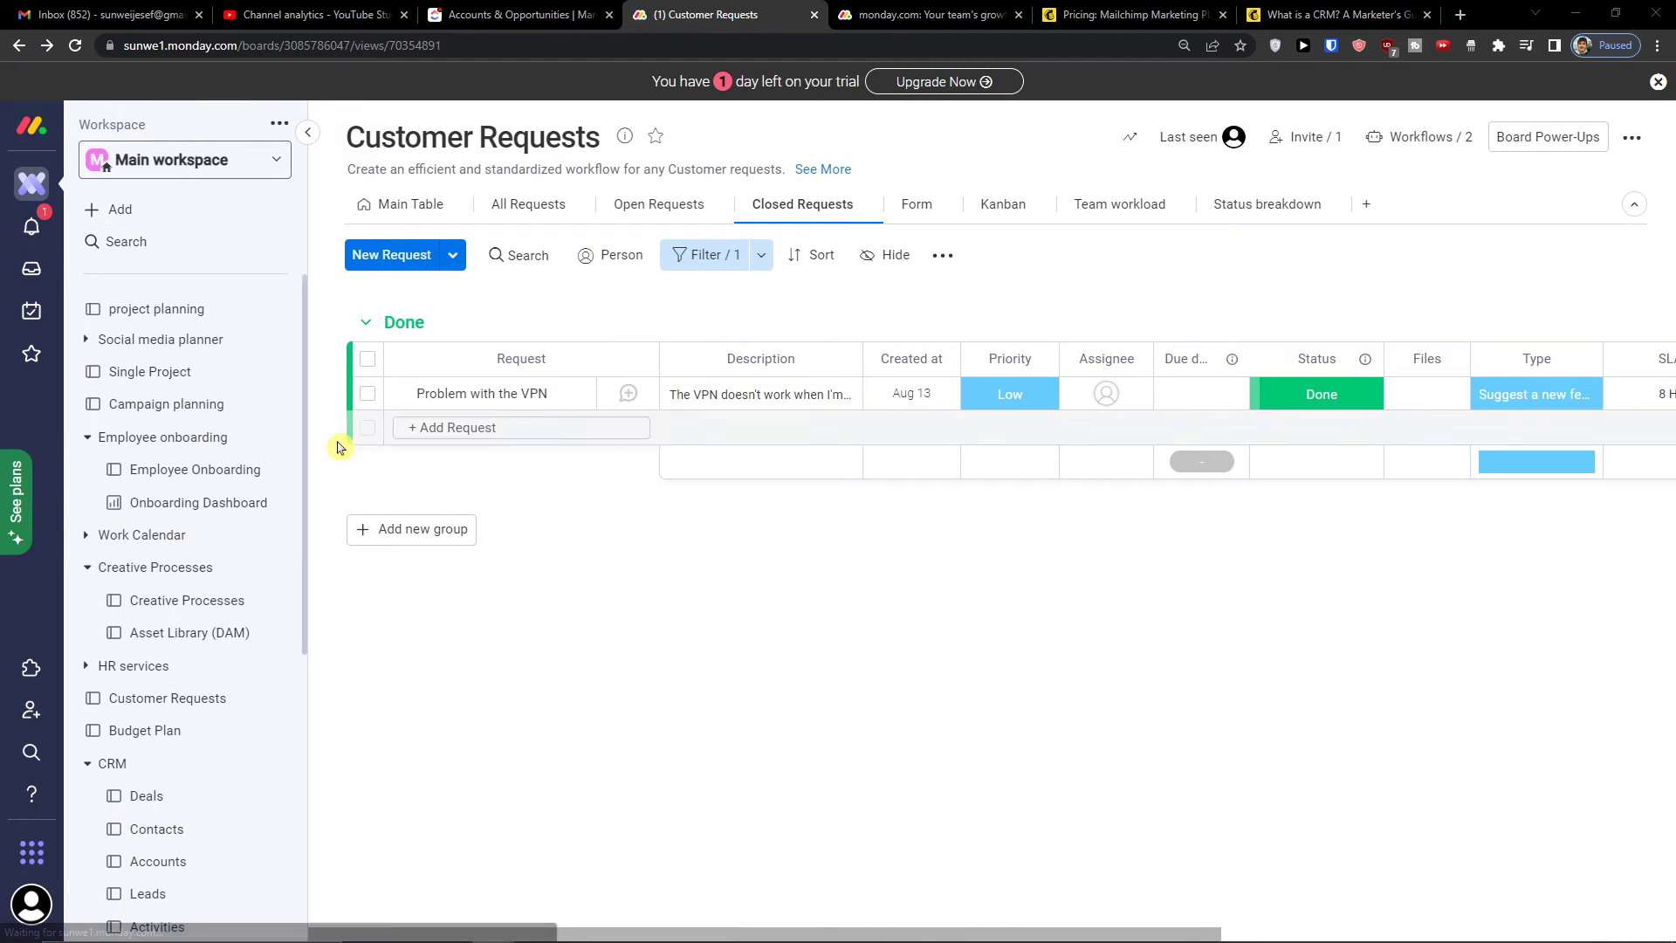
Step: Close the trial banner and view the board's 'How can we help you?' Form
click(1657, 81)
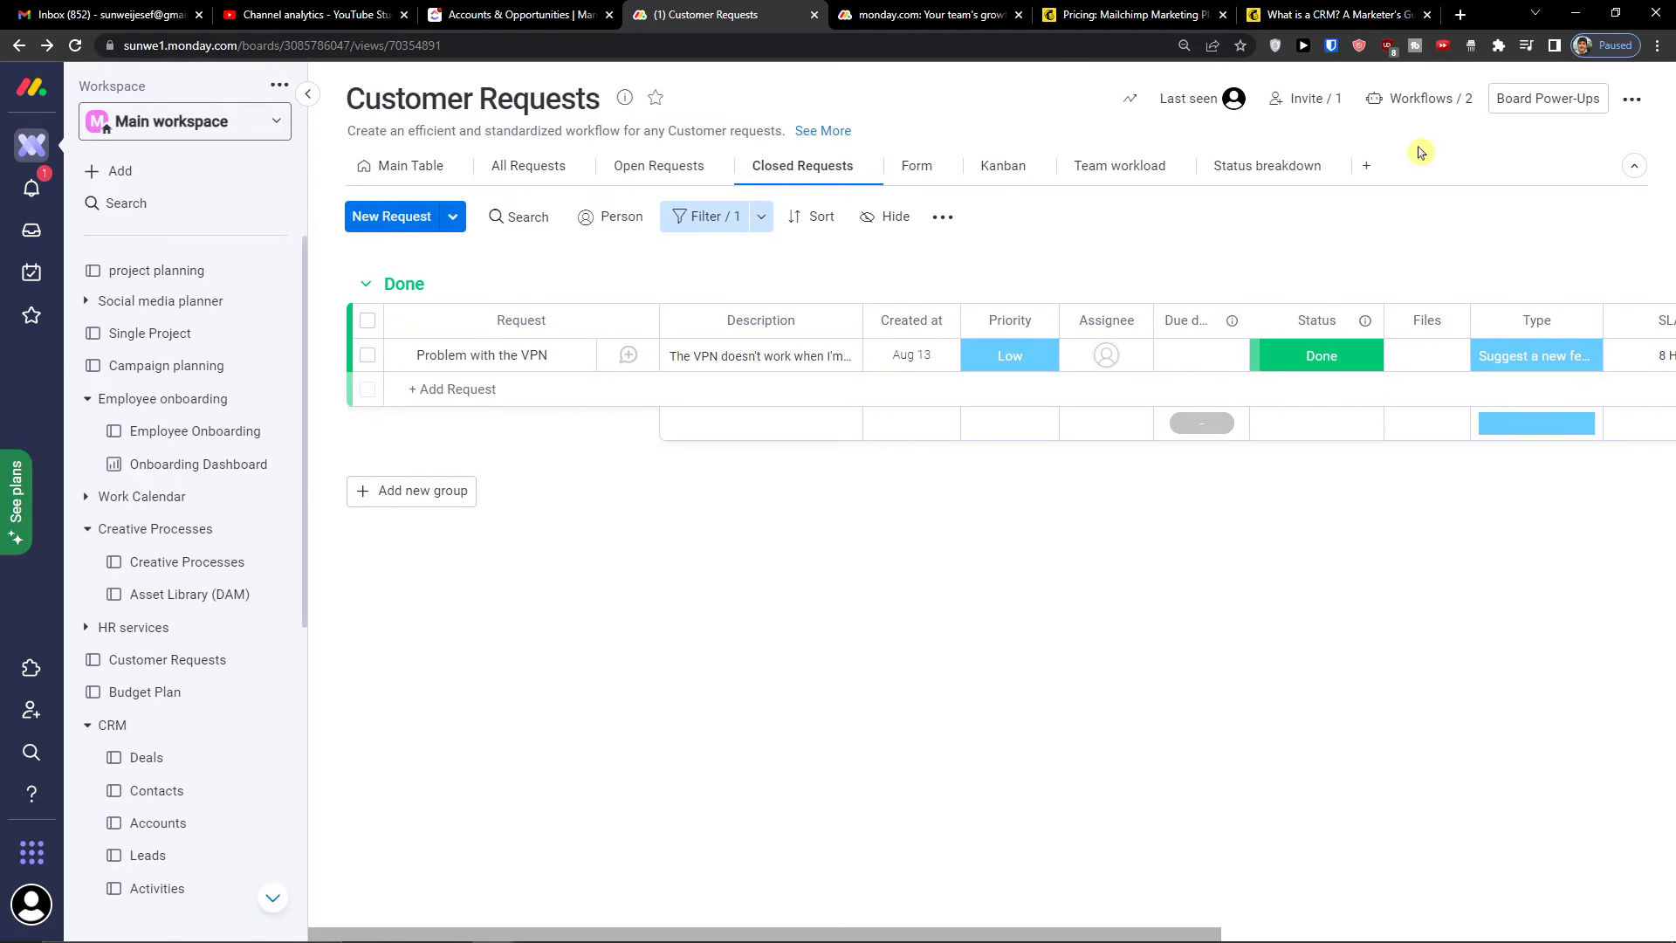
click(892, 181)
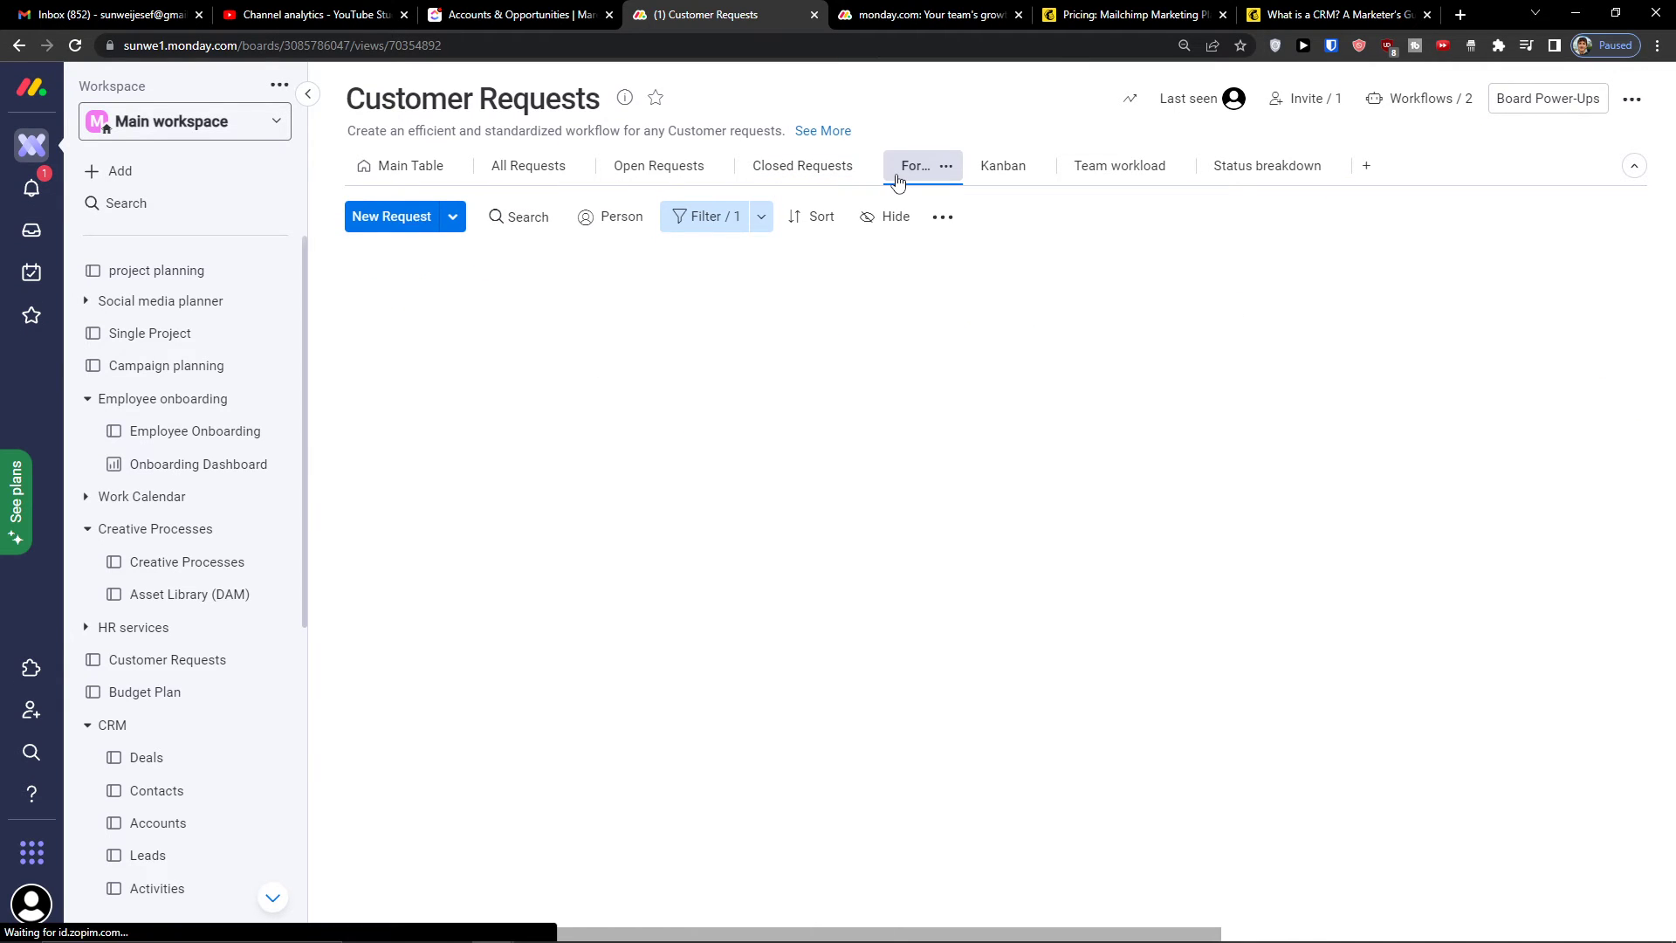
scroll(1086, 451, down, 5)
scroll(1087, 451, down, 1)
scroll(1092, 453, up, 6)
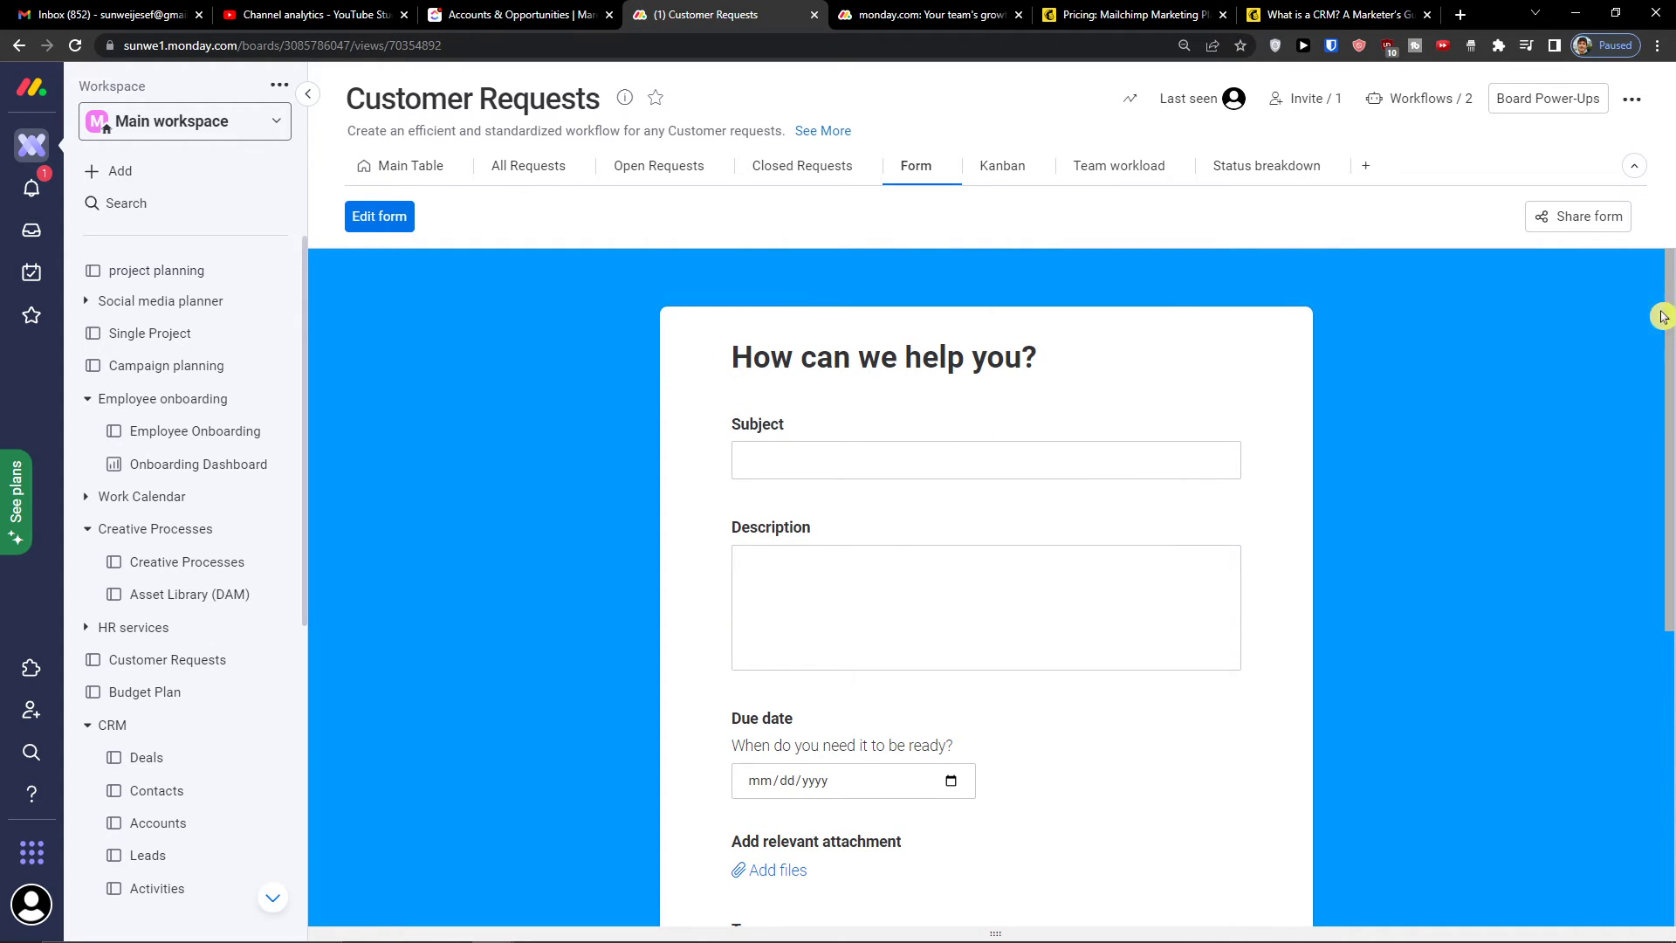
Step: Copy the form's public link and load it in a new browser tab
click(1577, 217)
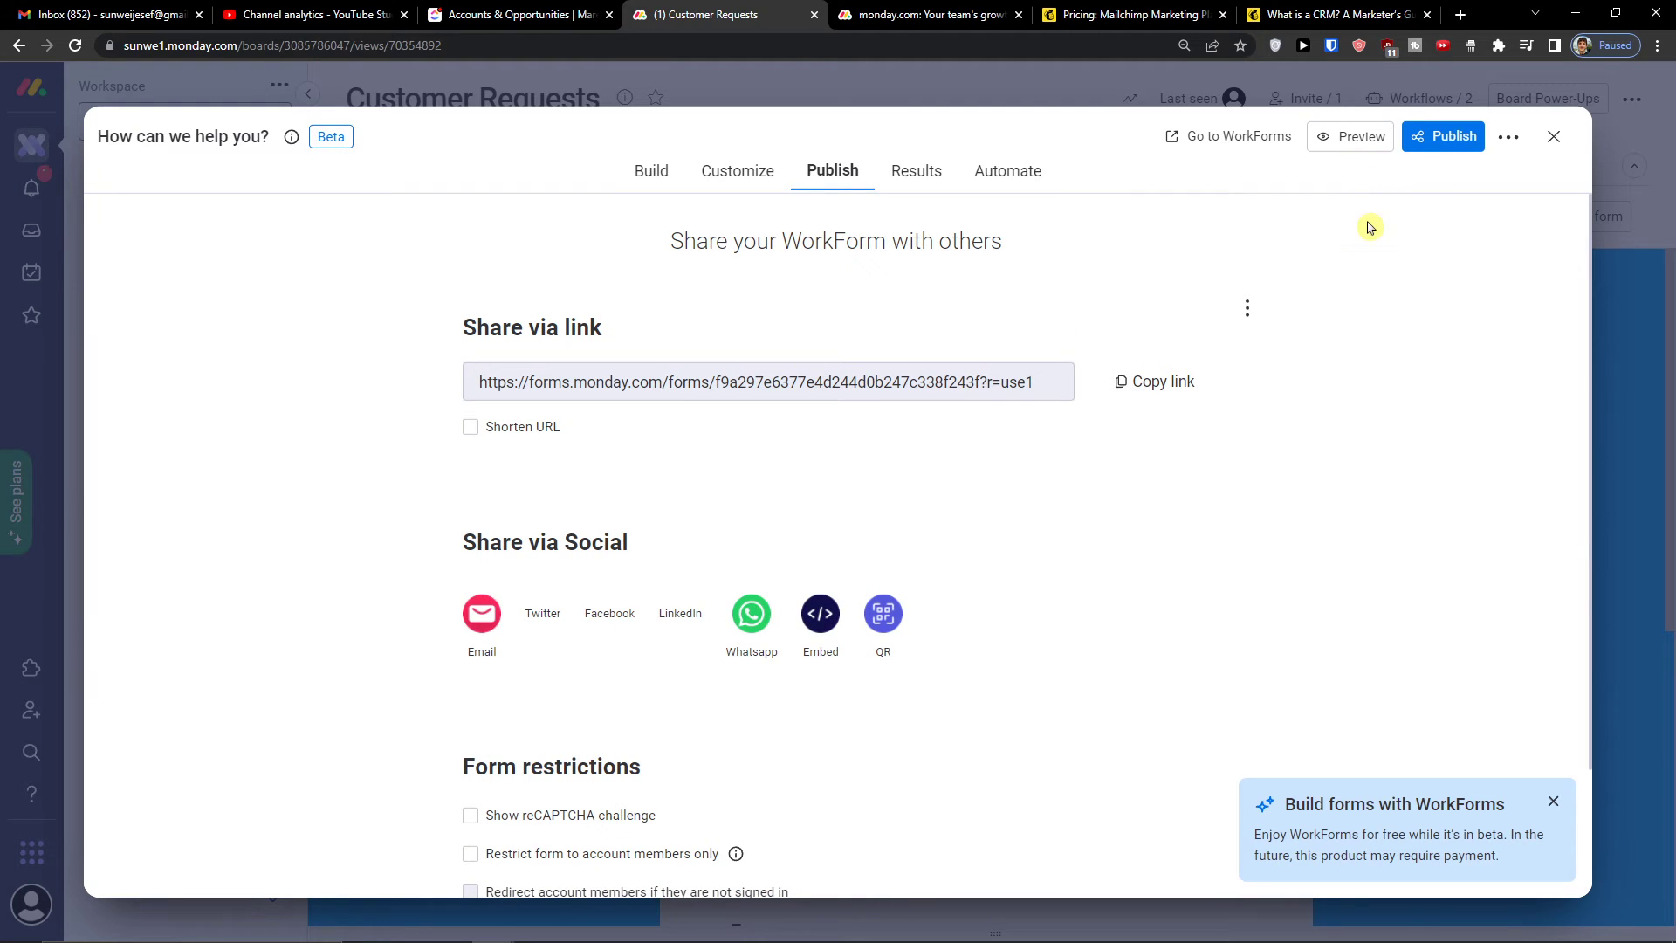
click(1135, 382)
click(1459, 15)
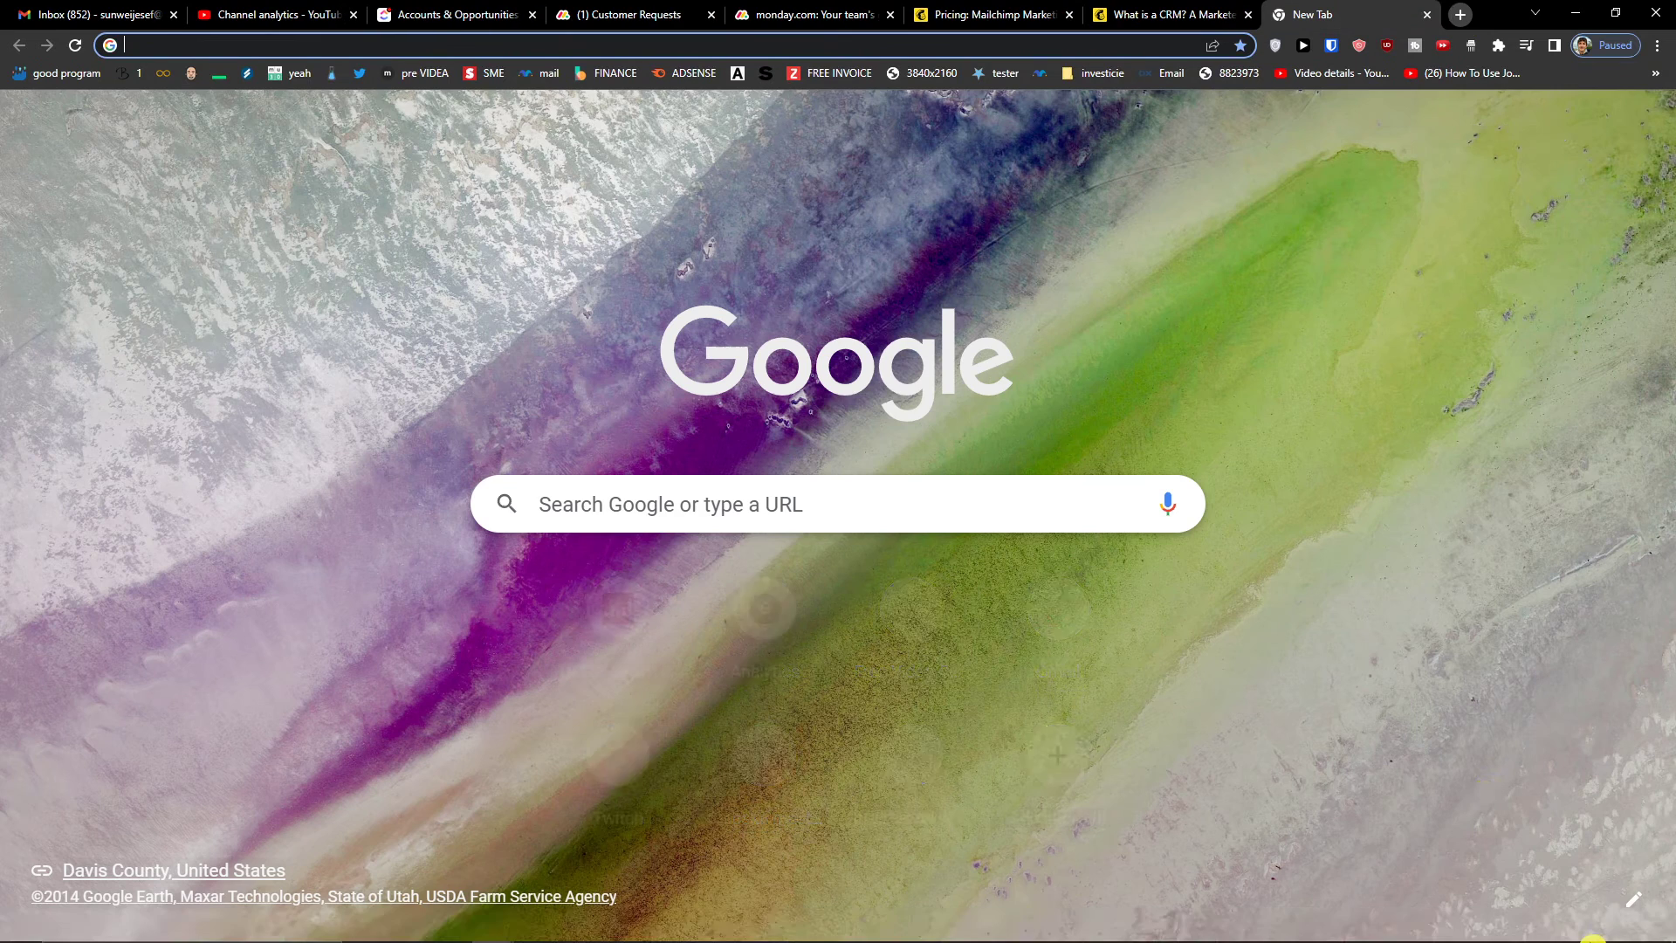
key(ctrl+v)
key(Return)
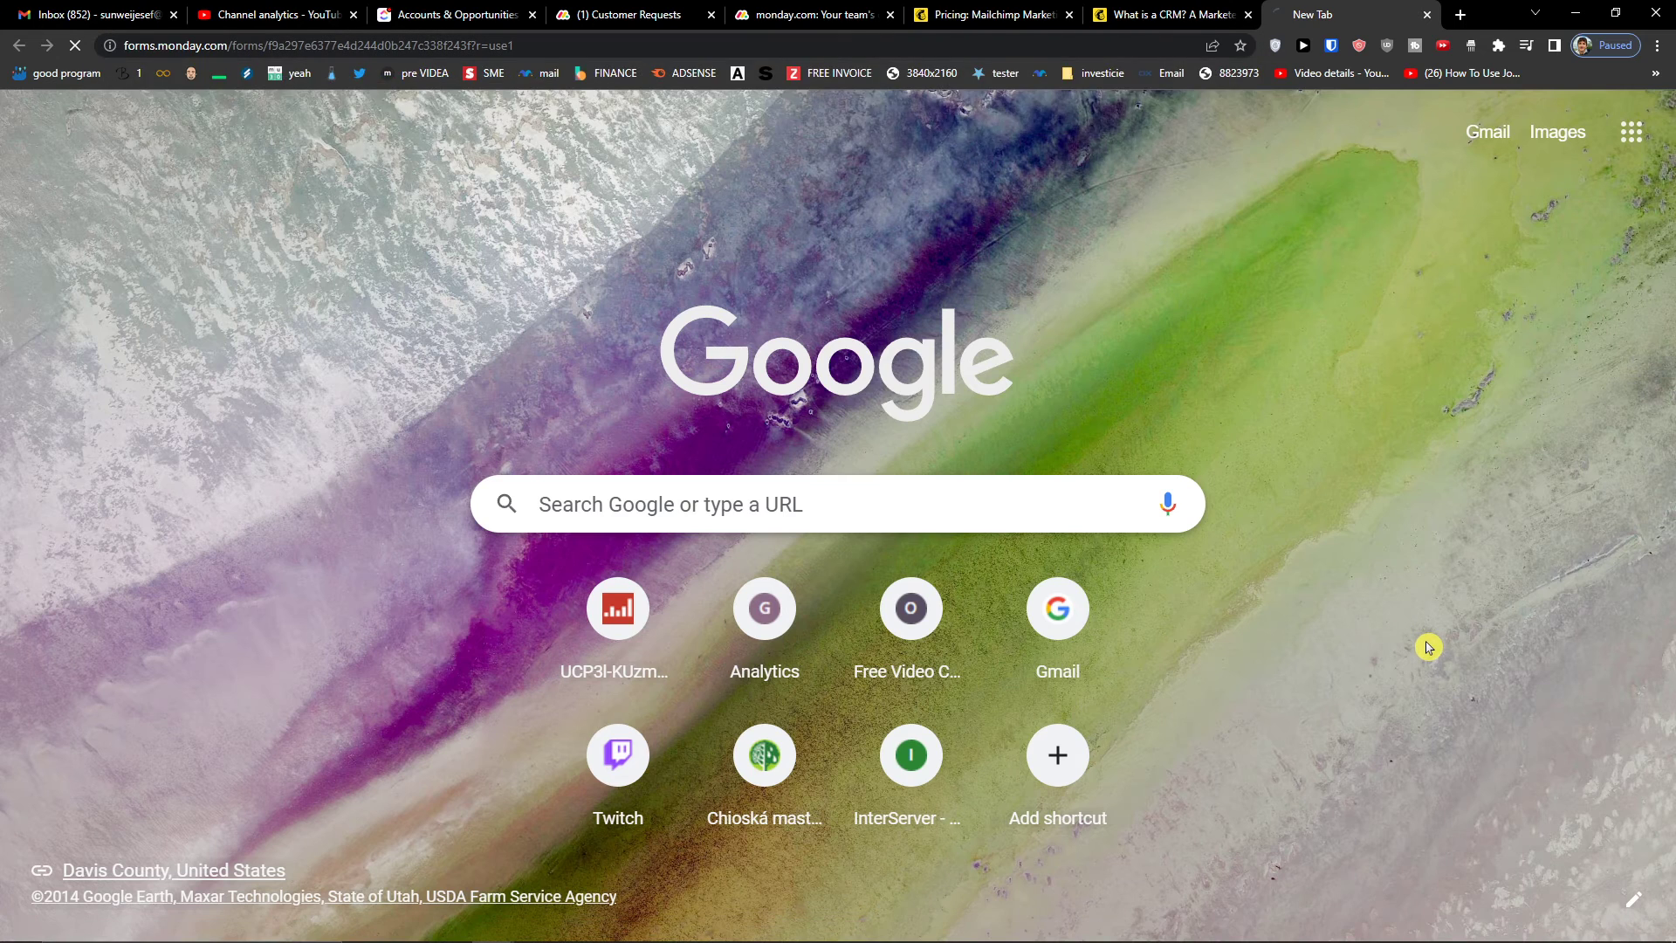
Step: Scroll through the live request form, then return to the board and close publishing settings
scroll(758, 448, down, 7)
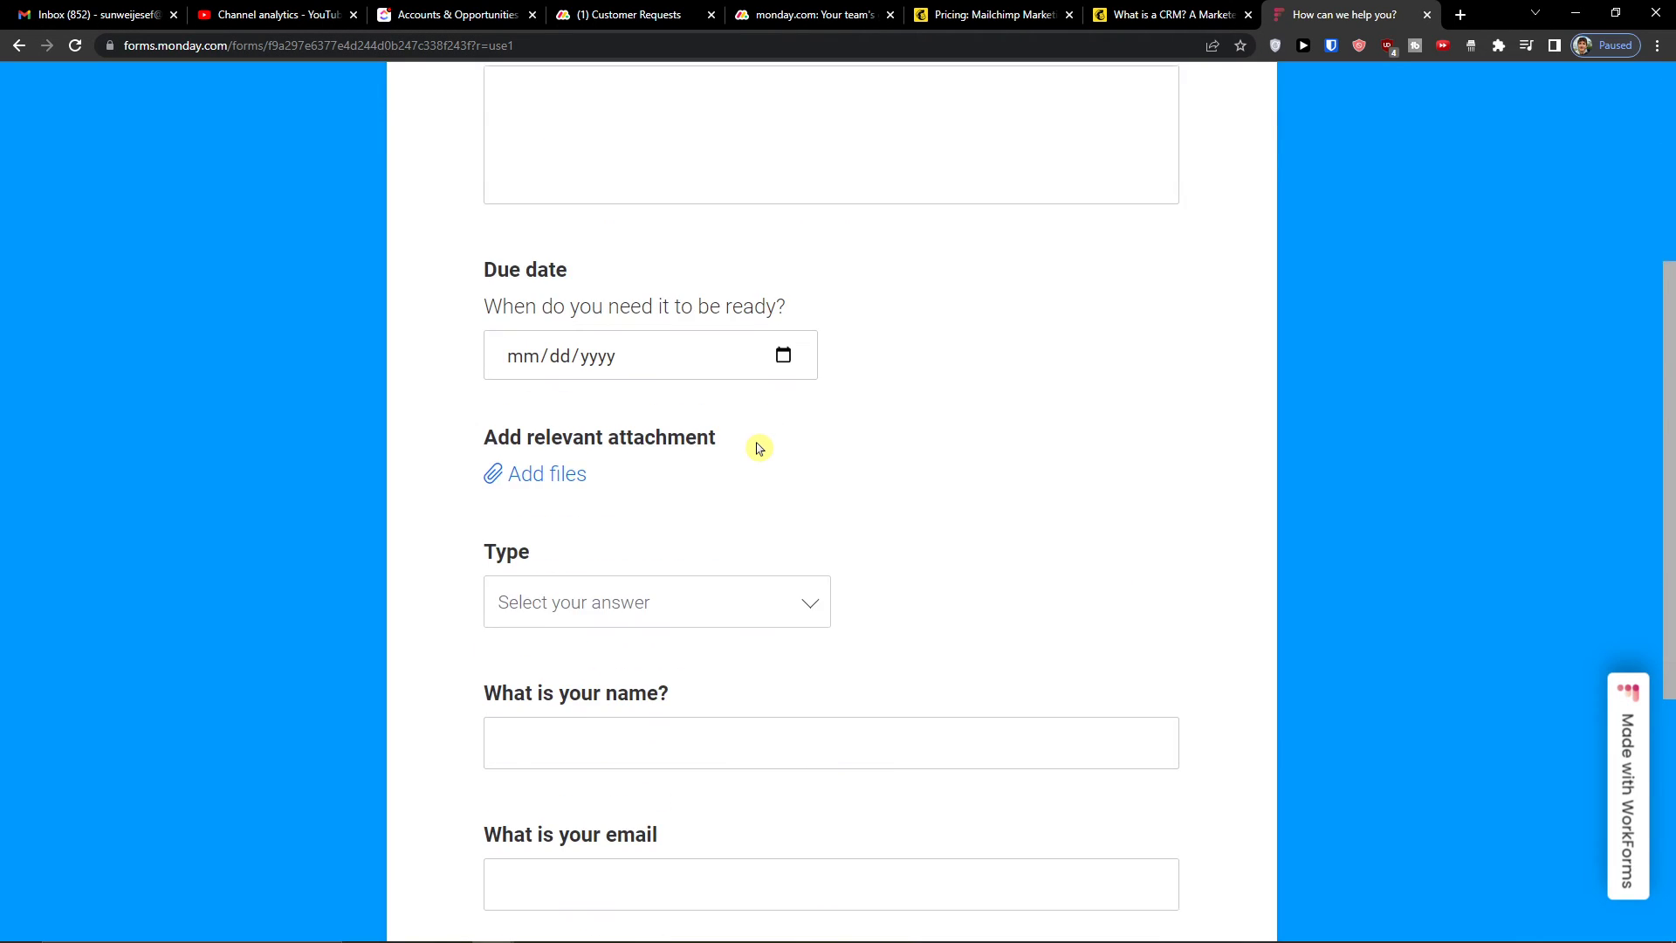
scroll(758, 448, up, 2)
scroll(758, 447, down, 2)
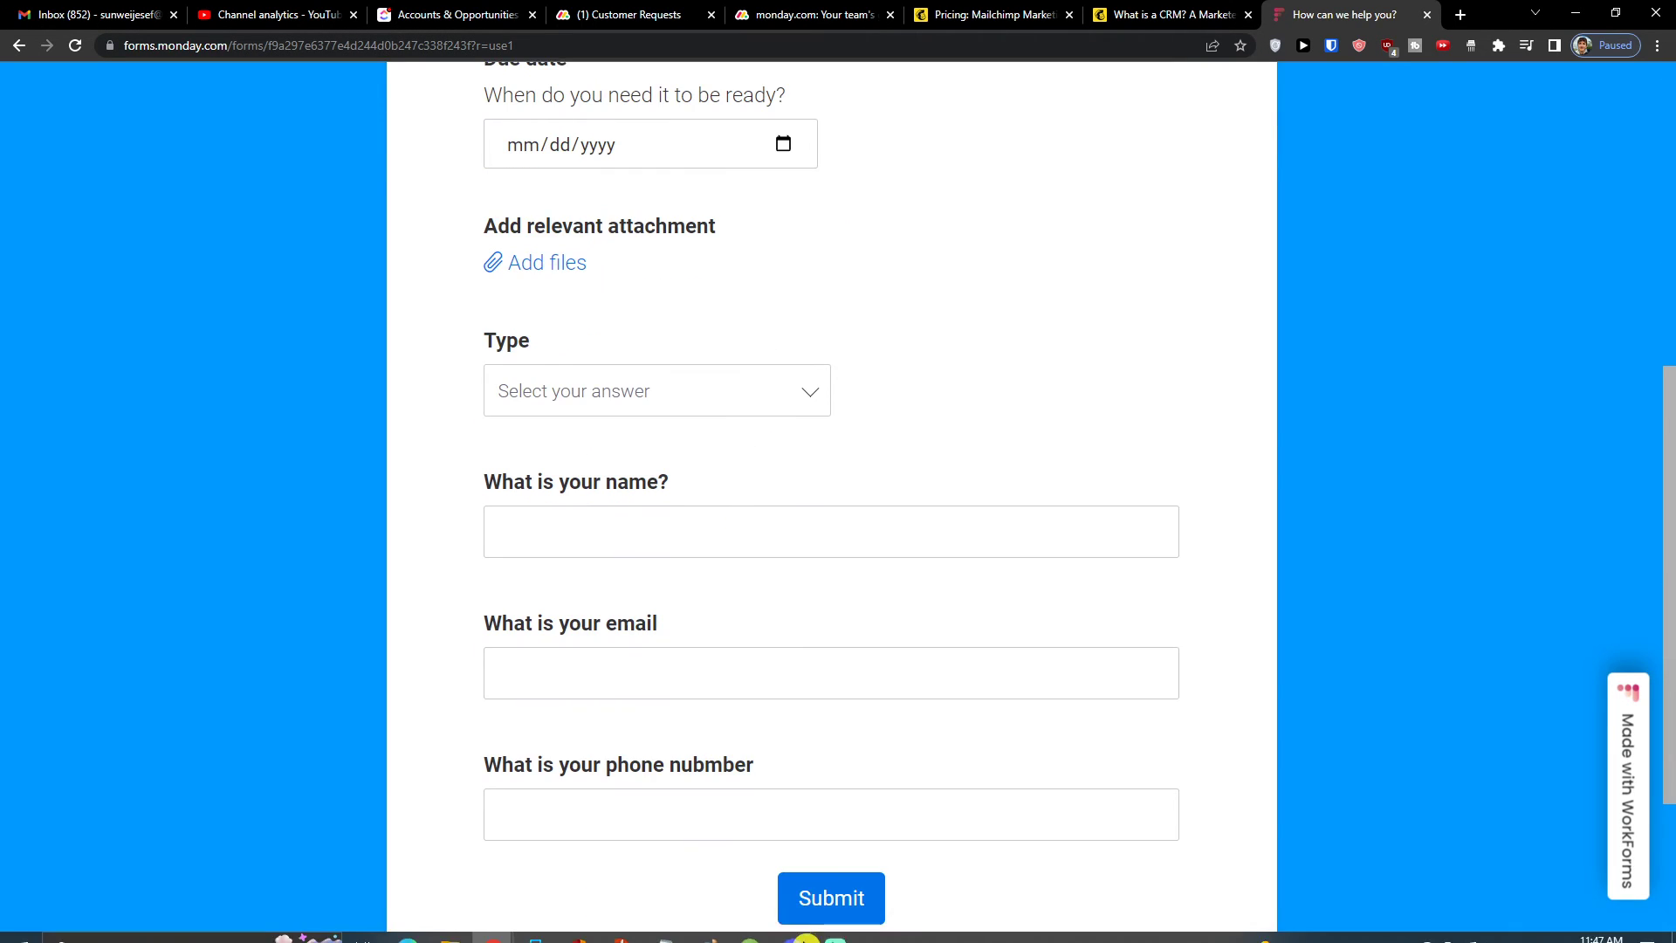
click(836, 926)
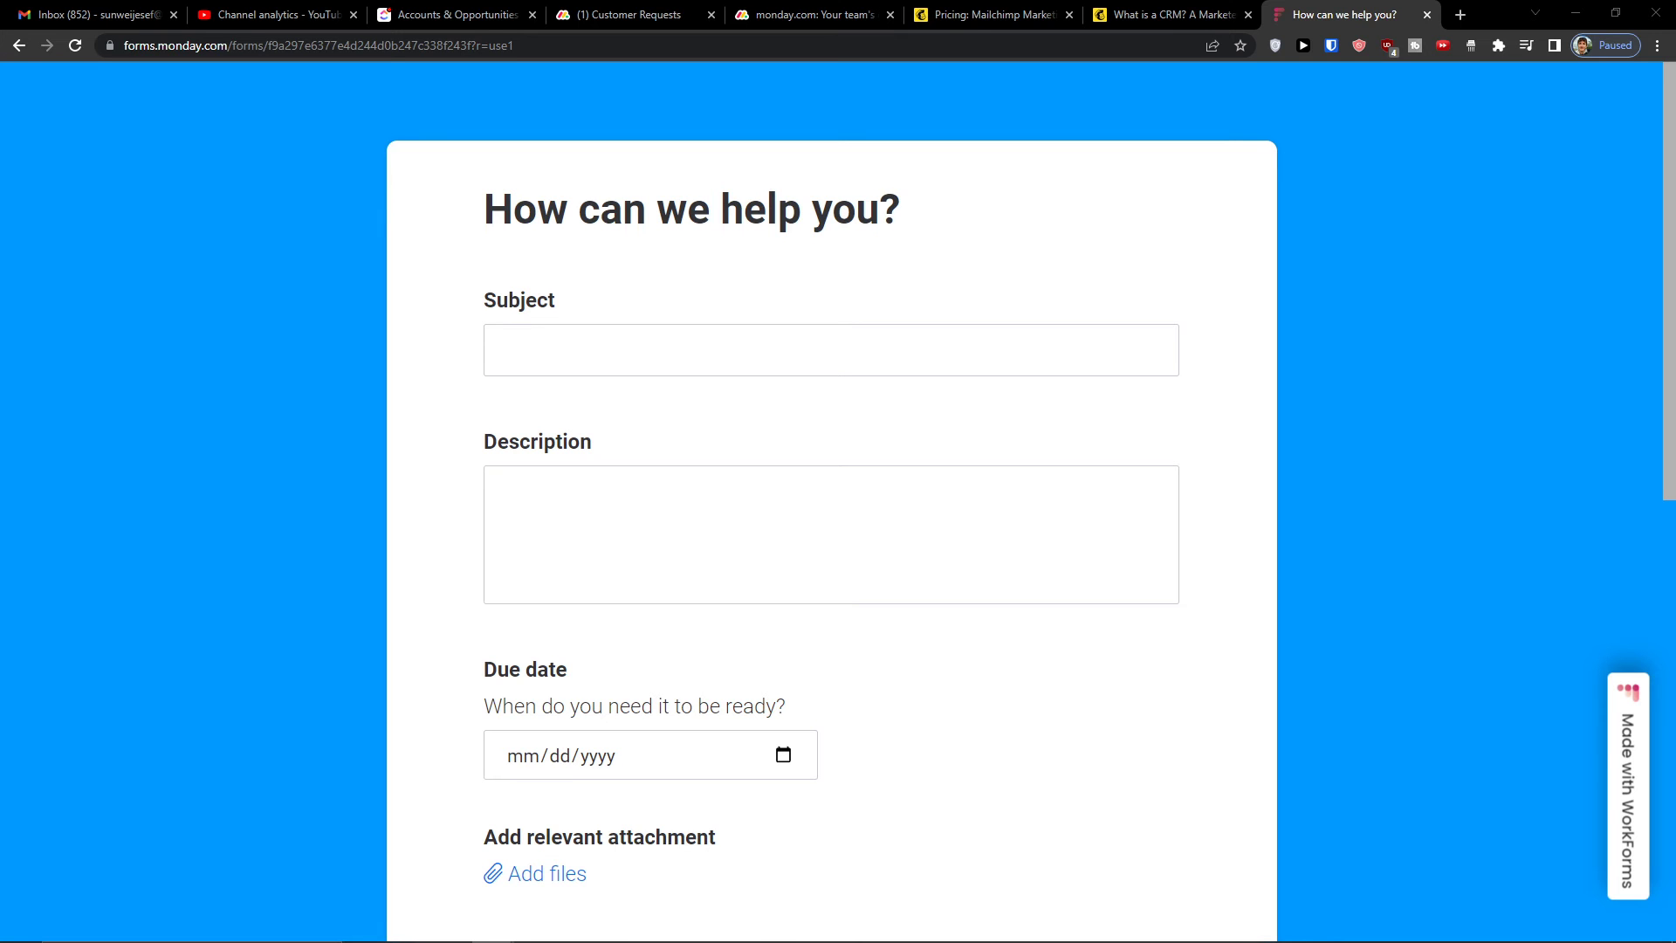
scroll(741, 355, down, 9)
scroll(741, 364, up, 7)
click(807, 15)
click(629, 15)
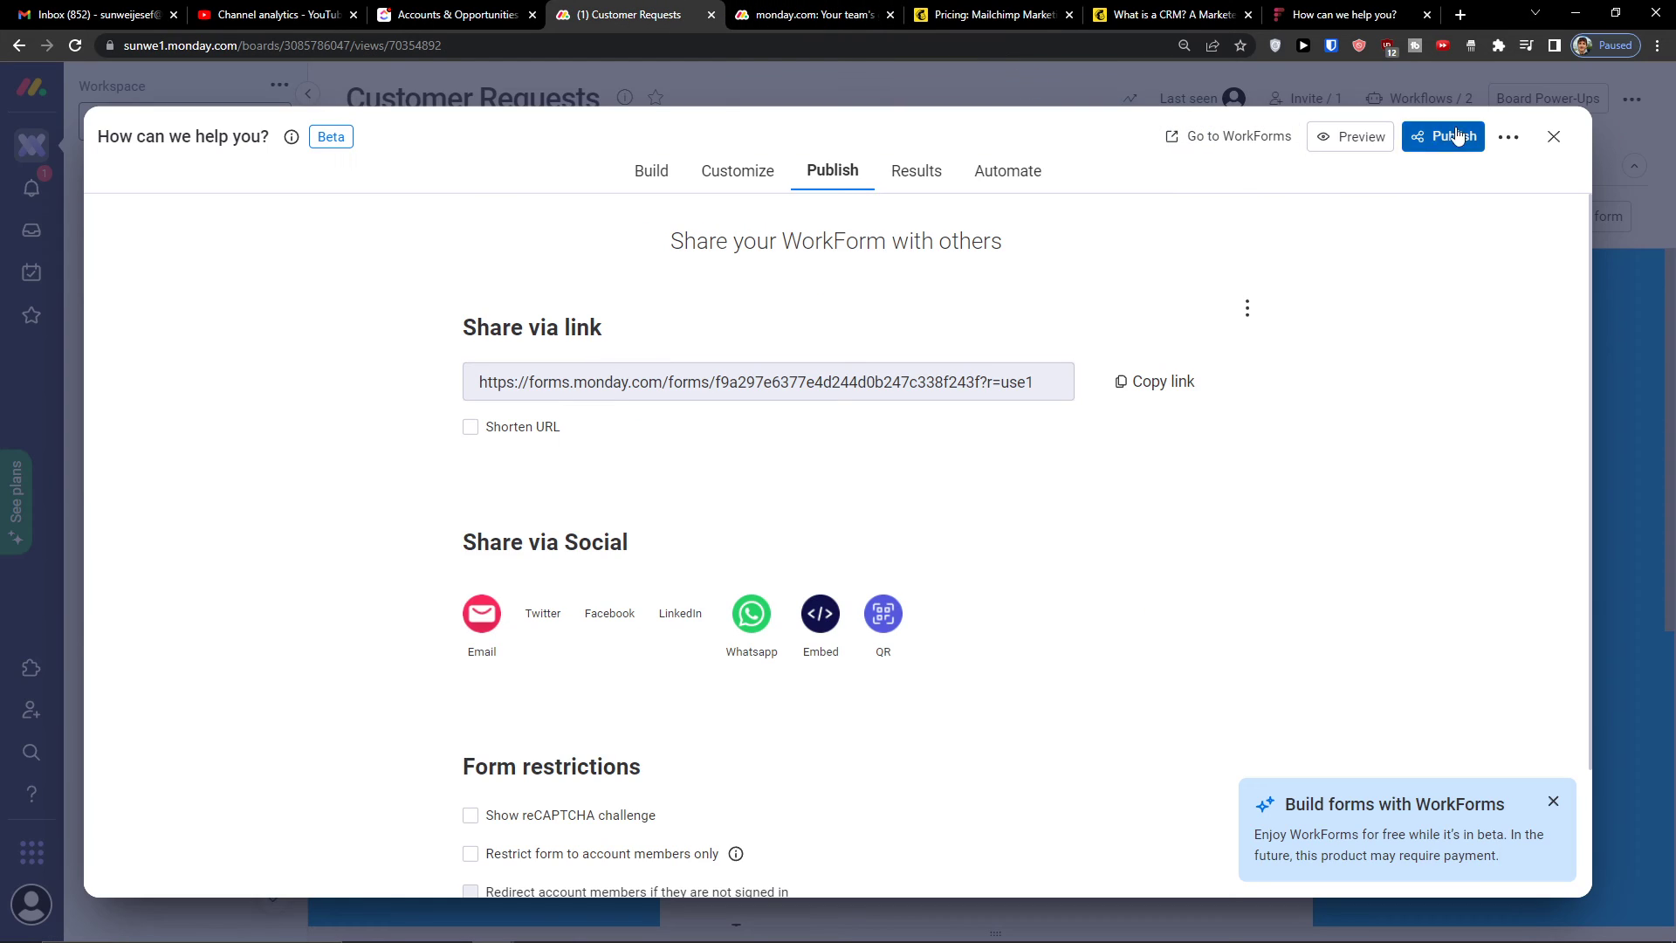
click(1554, 138)
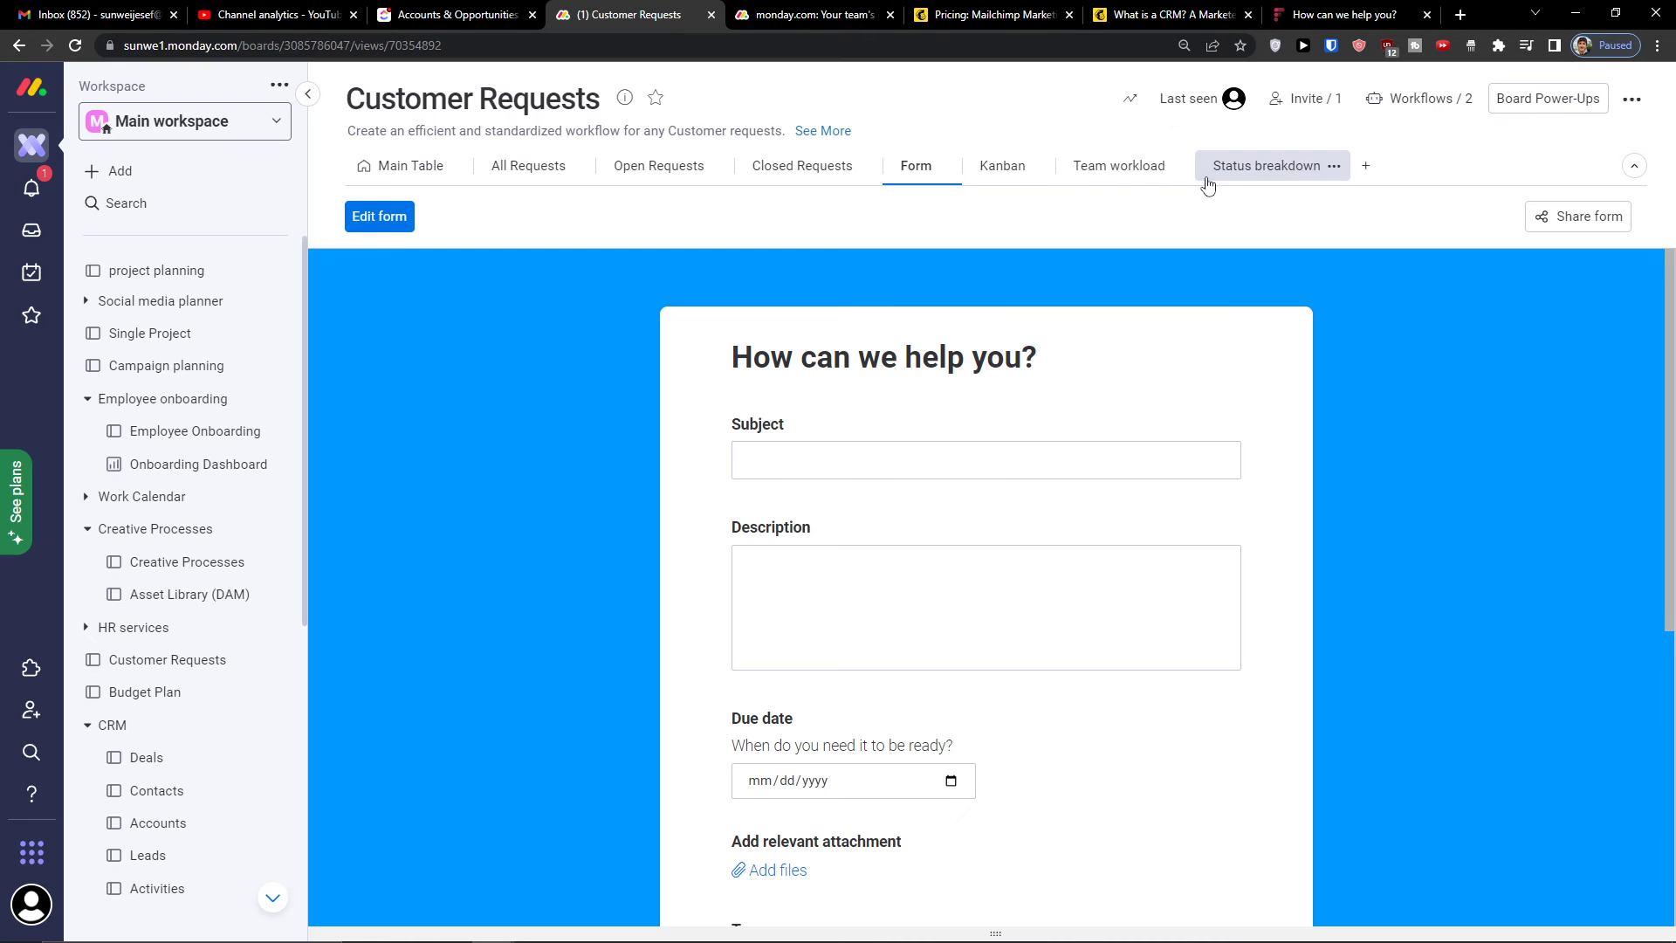
Step: In Kanban view, drag the Rebranding card from New into the green right-hand column
click(1015, 179)
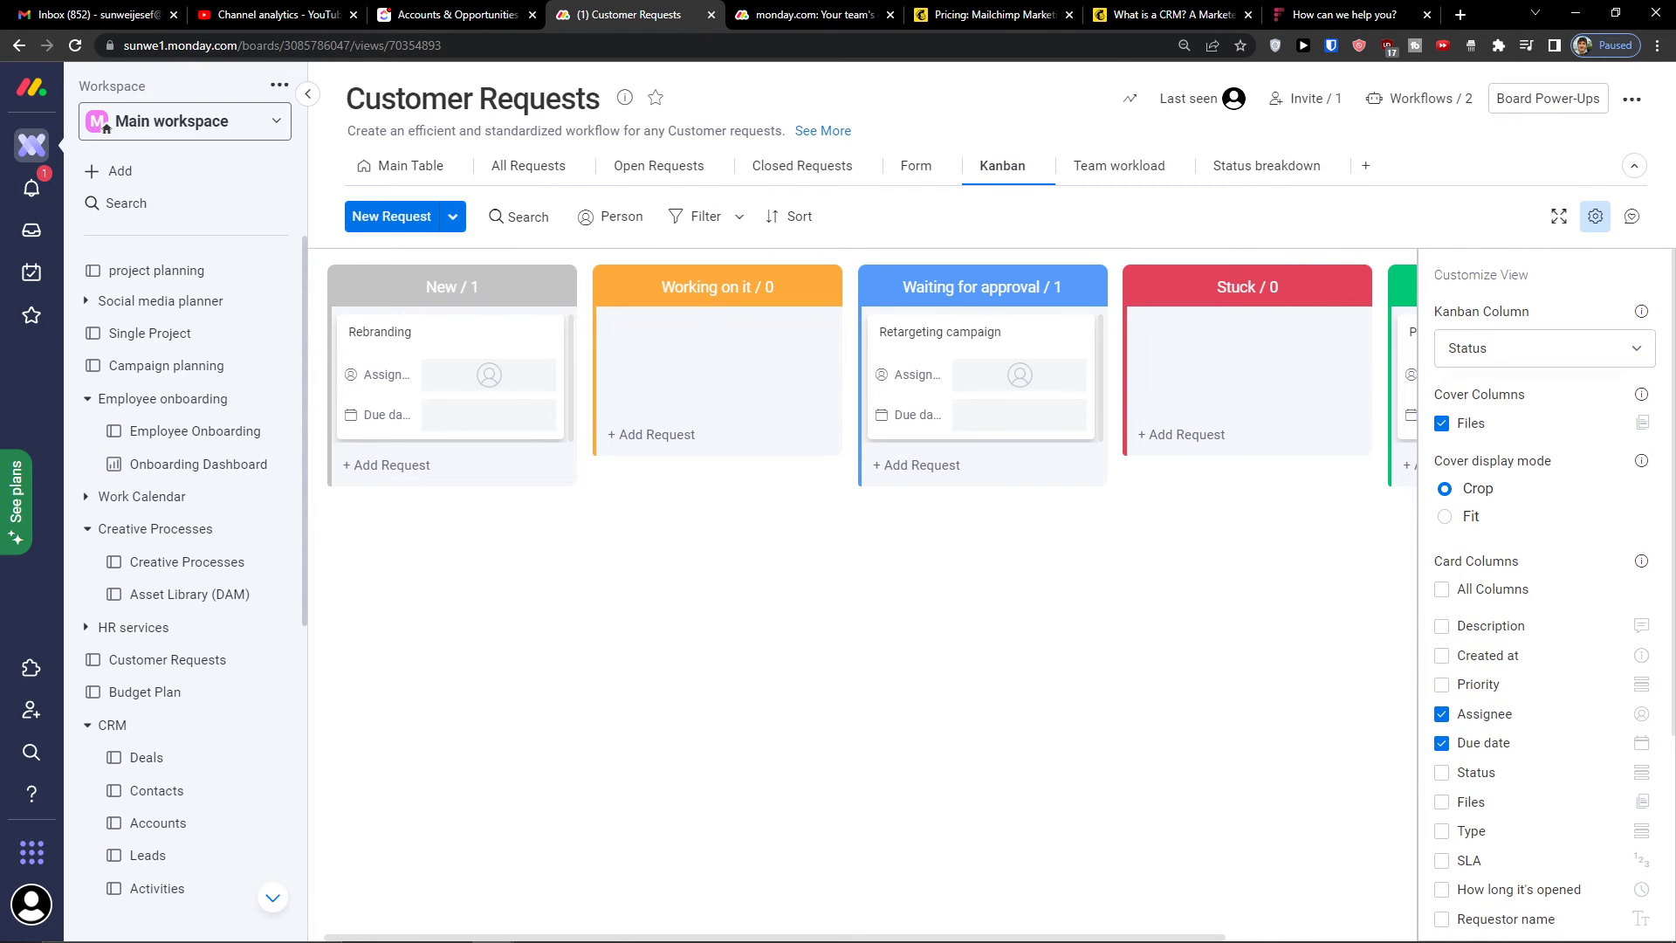
drag(543, 332, 1483, 403)
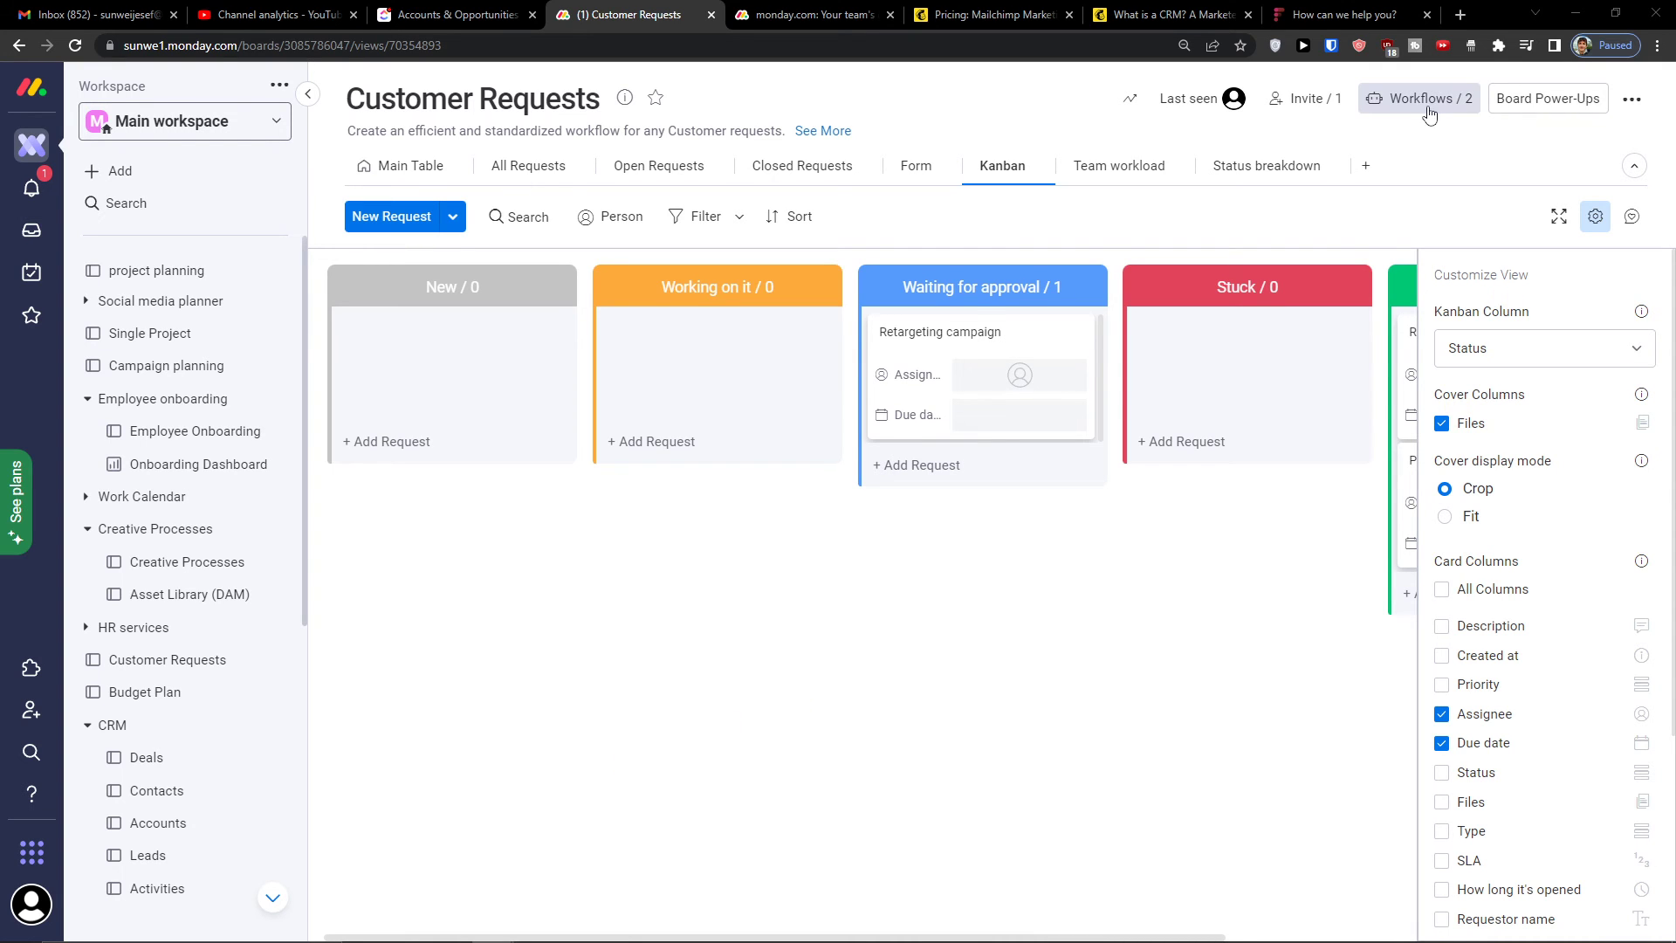
mouse_move(1190, 940)
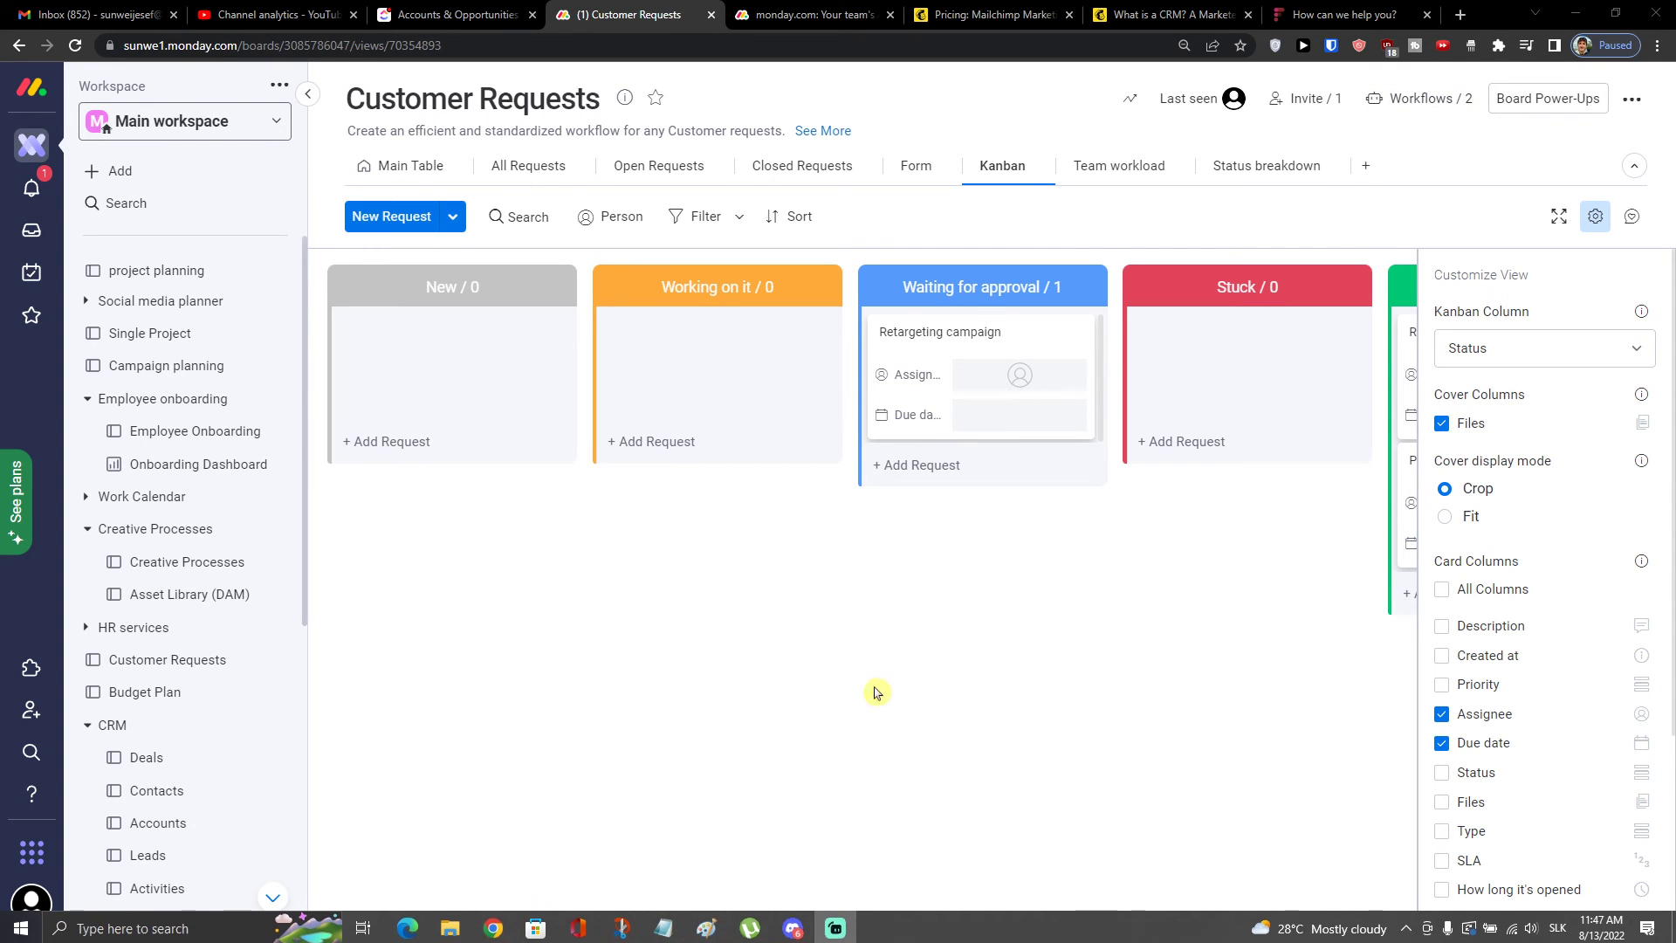
click(1406, 109)
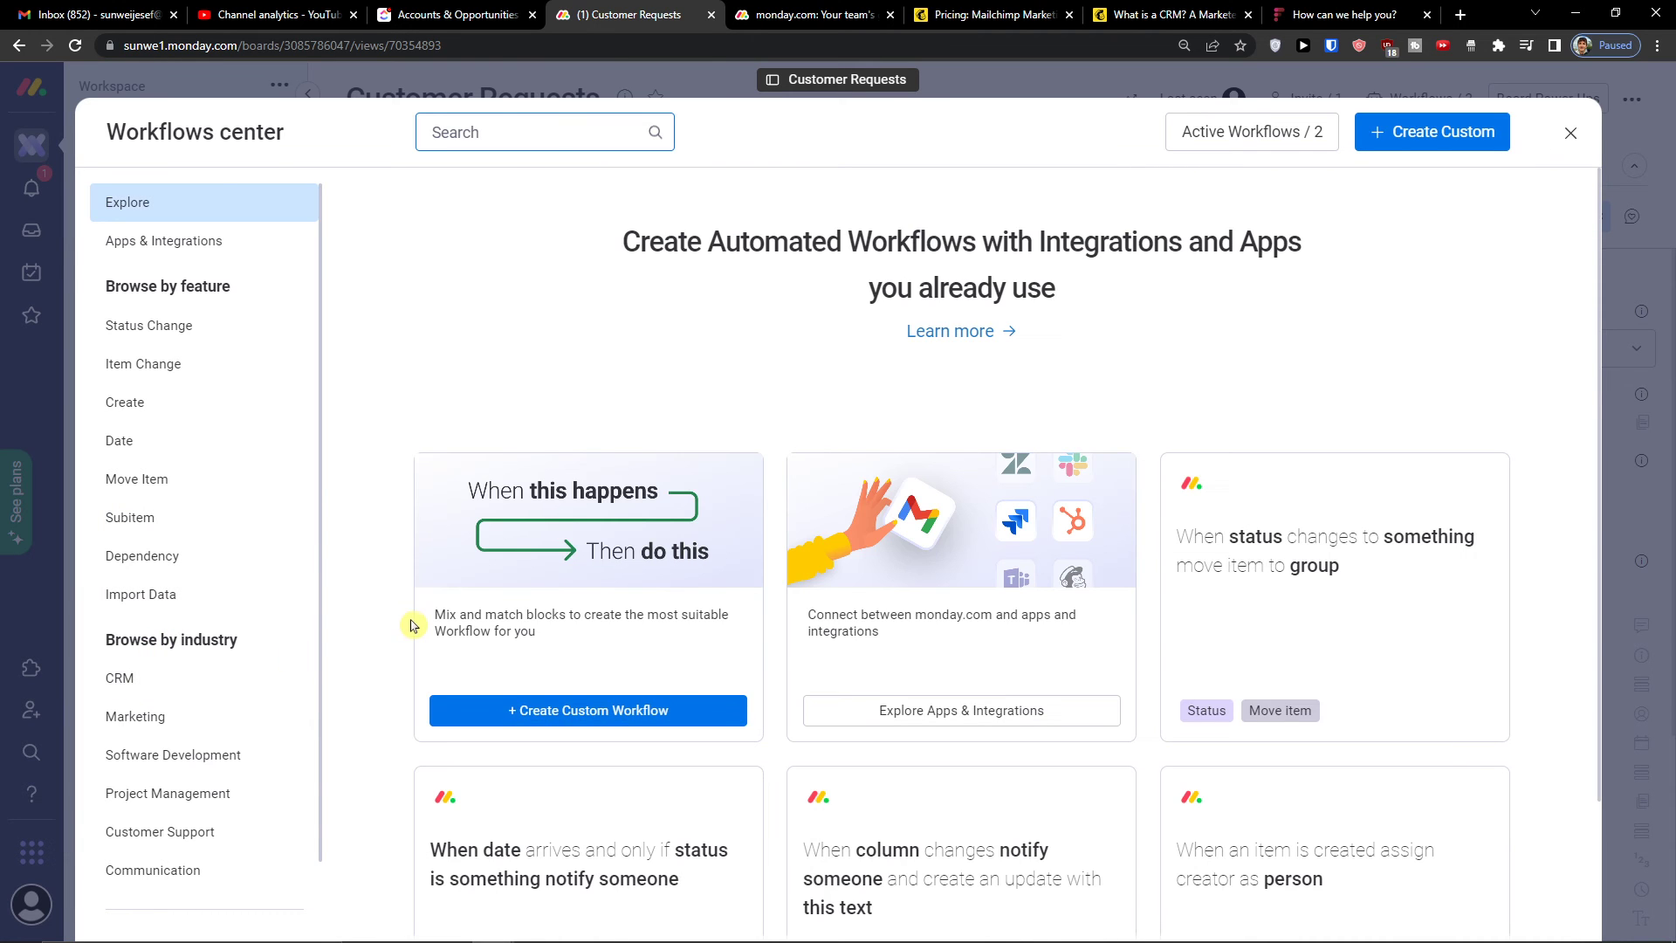
scroll(254, 628, down, 1)
click(254, 625)
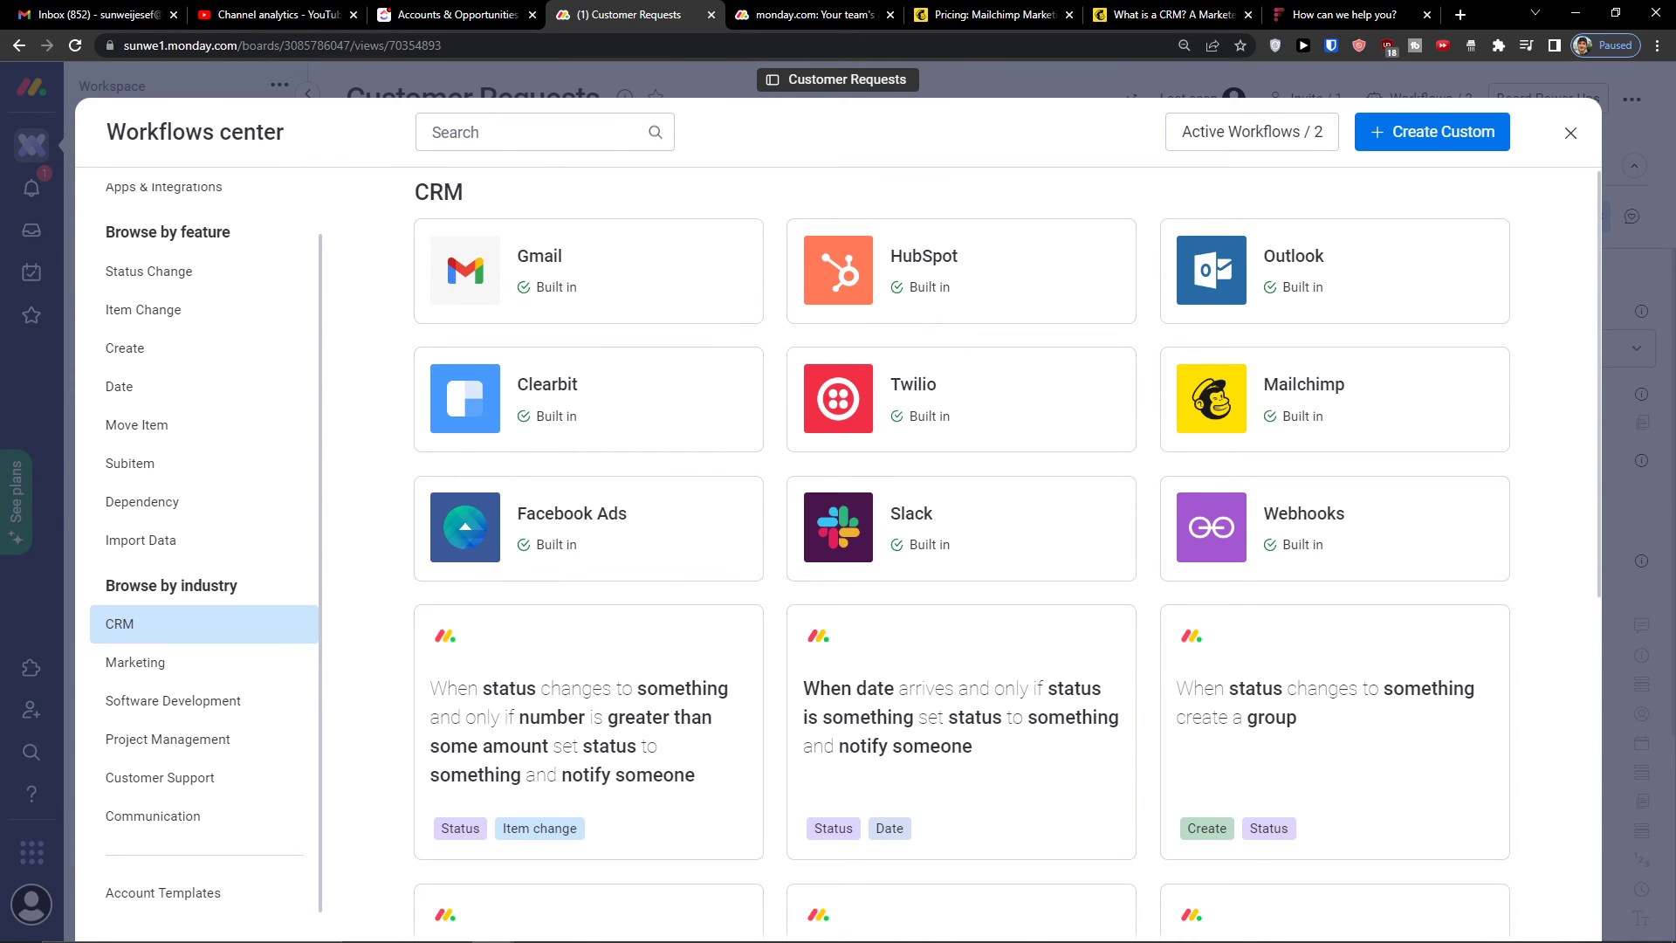
click(1572, 137)
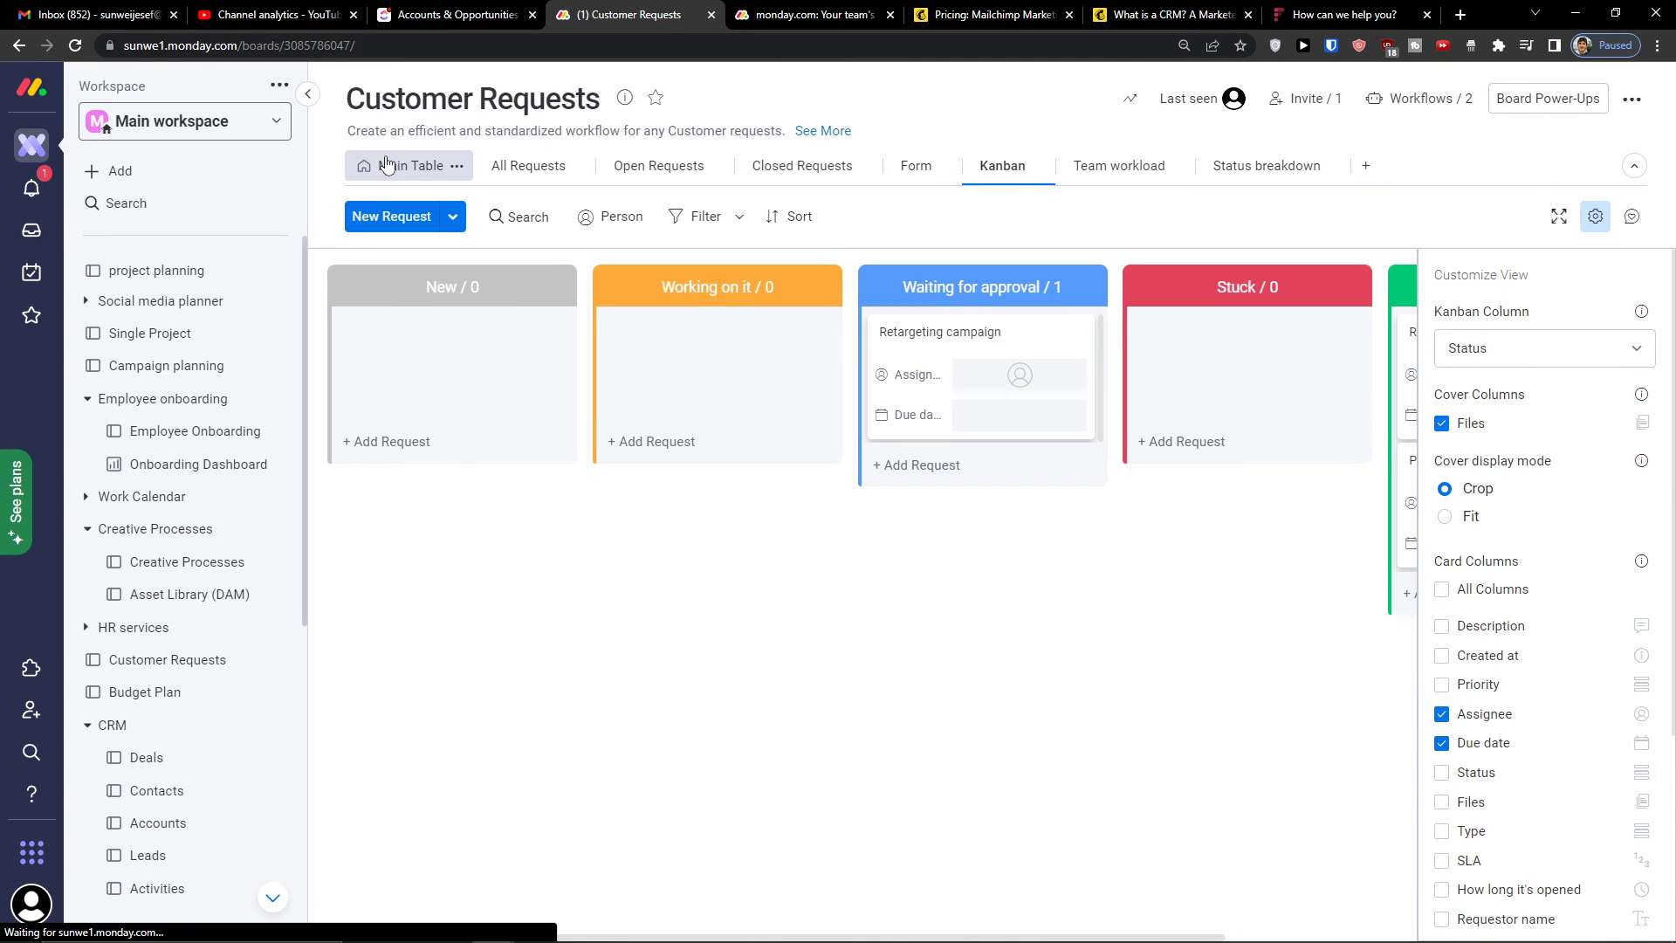
Step: Return to the Main Table and look across its columns, with Rebranding now under Done
click(397, 165)
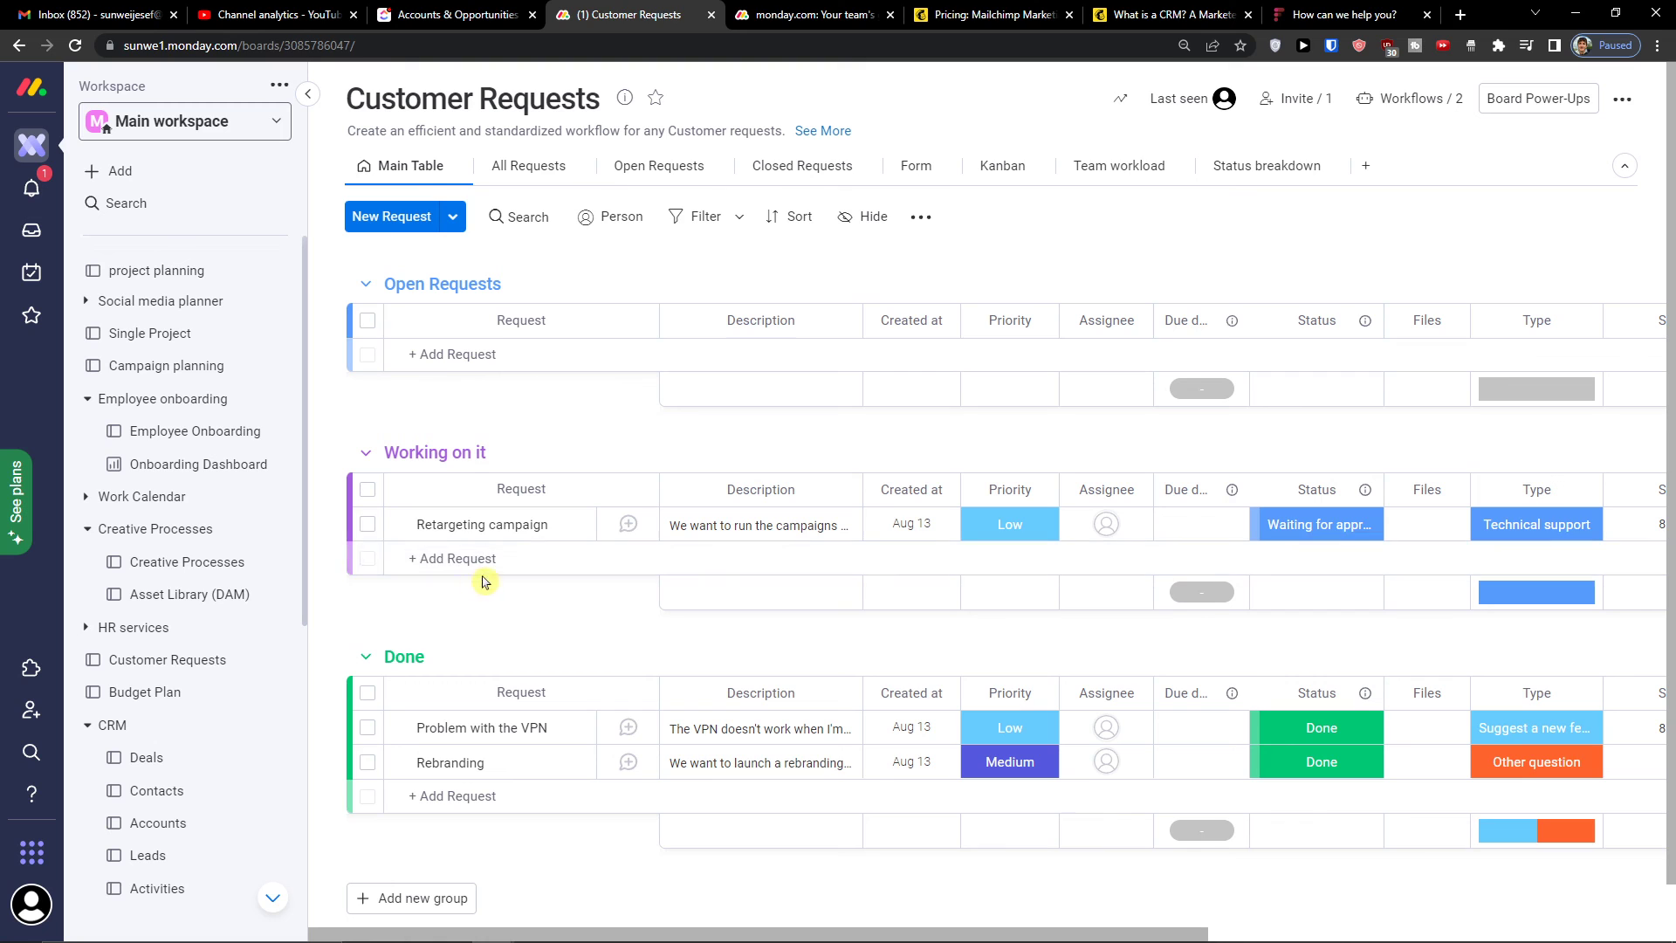
scroll(467, 668, down, 1)
scroll(437, 659, up, 1)
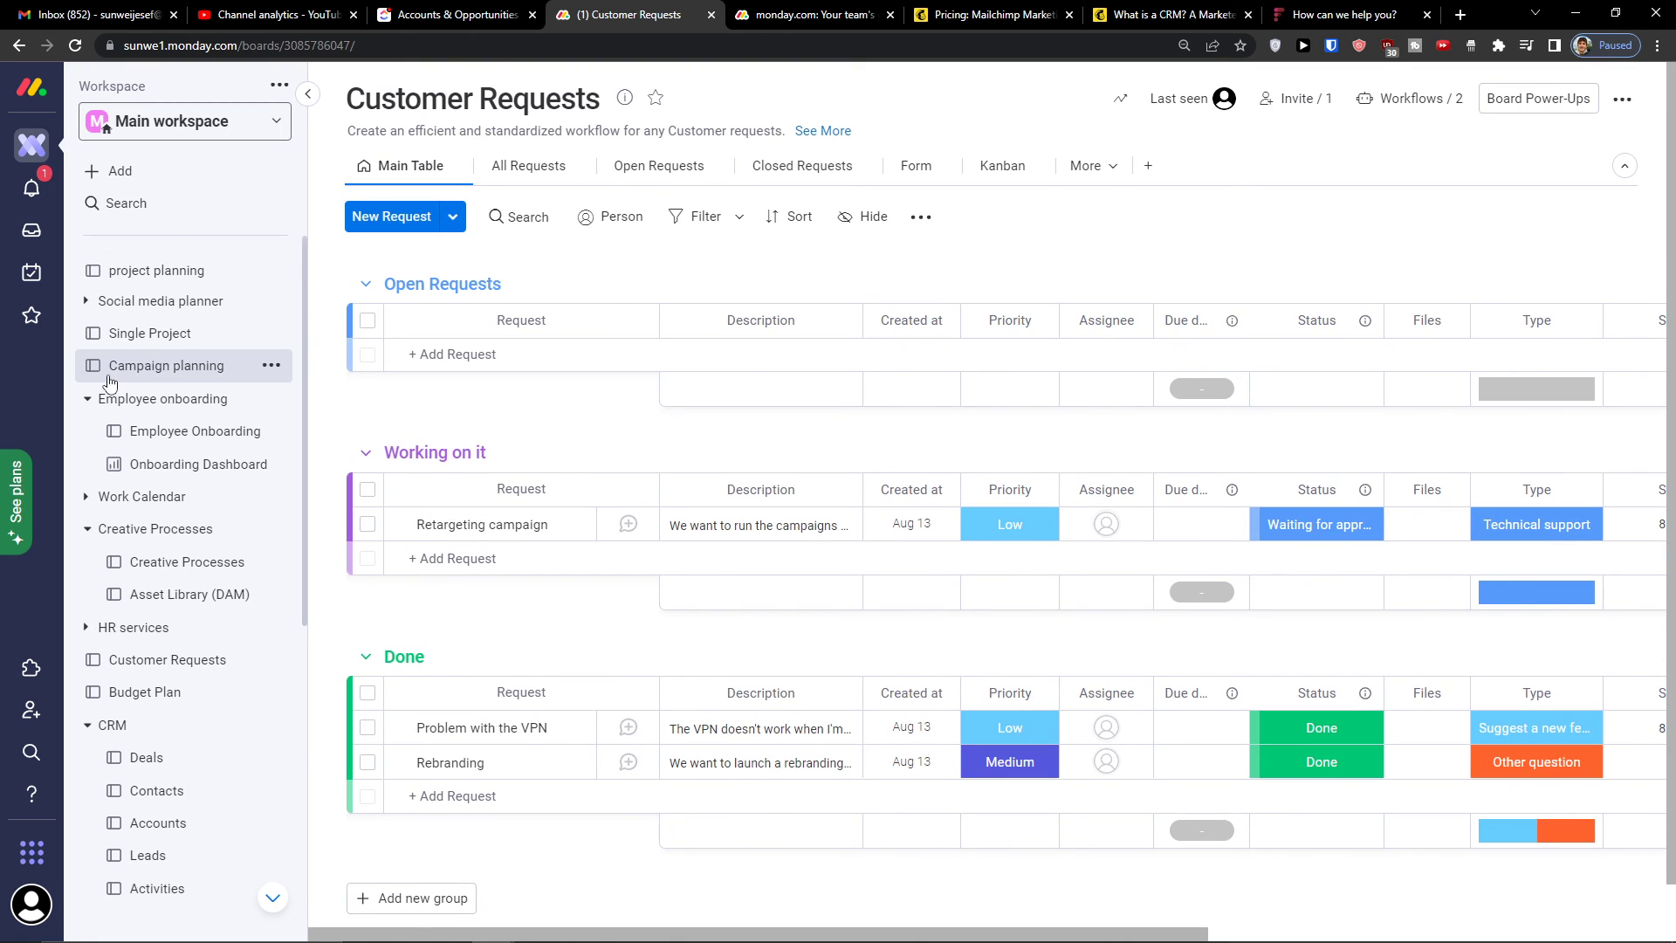
scroll(221, 513, down, 2)
scroll(227, 512, up, 2)
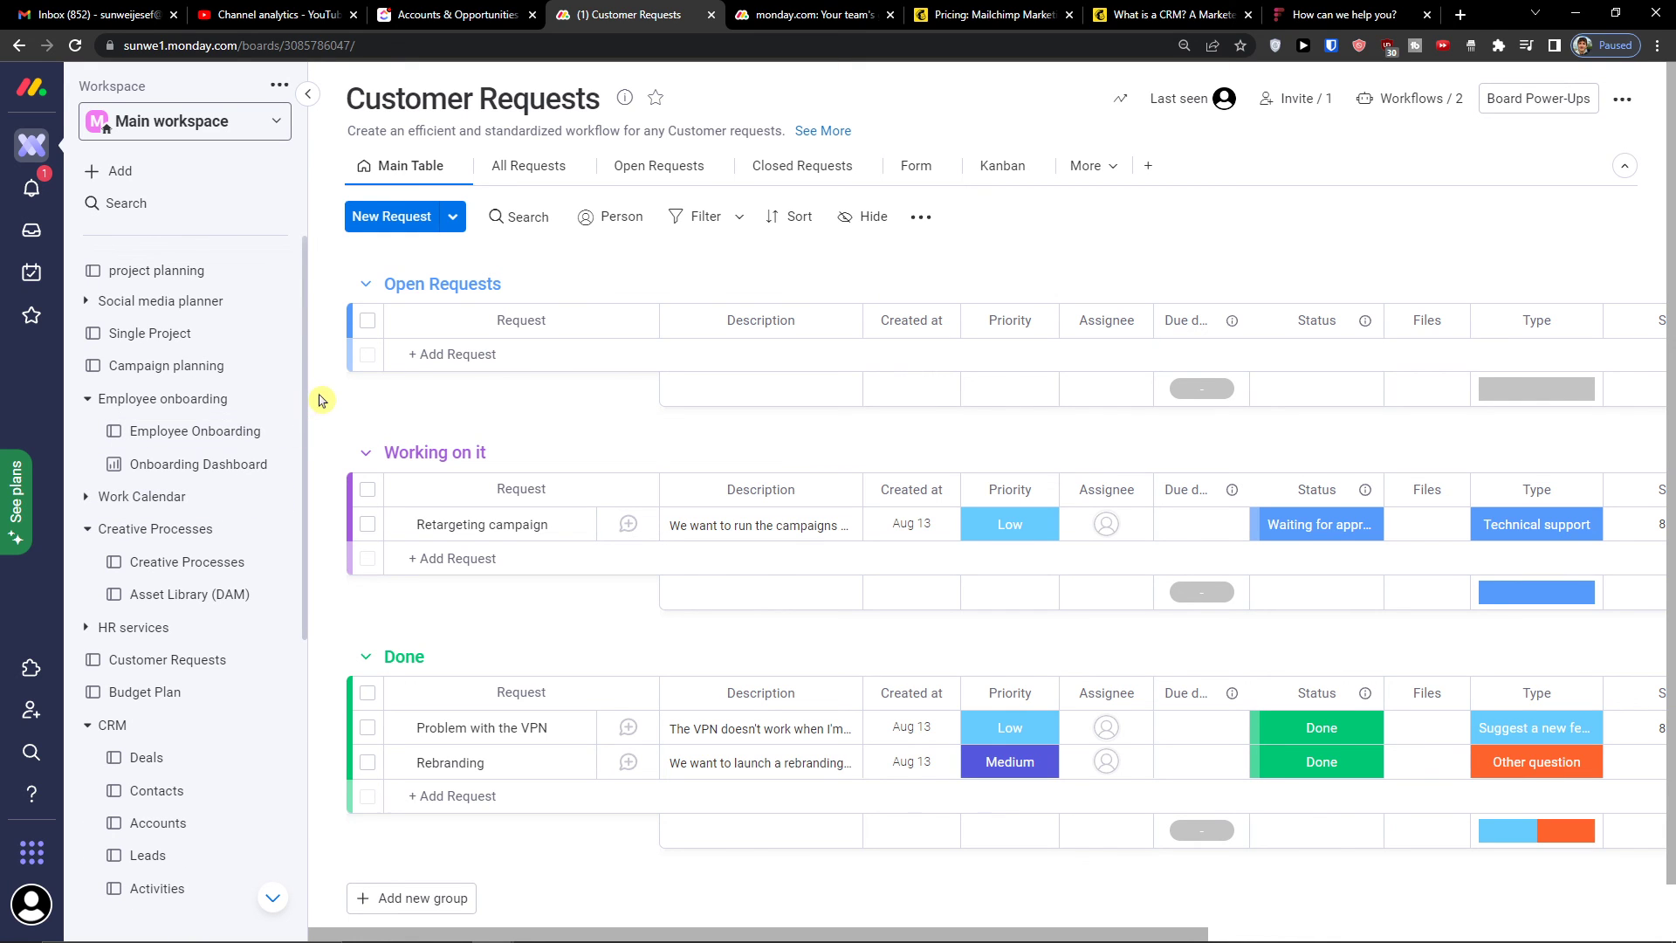
scroll(225, 520, down, 4)
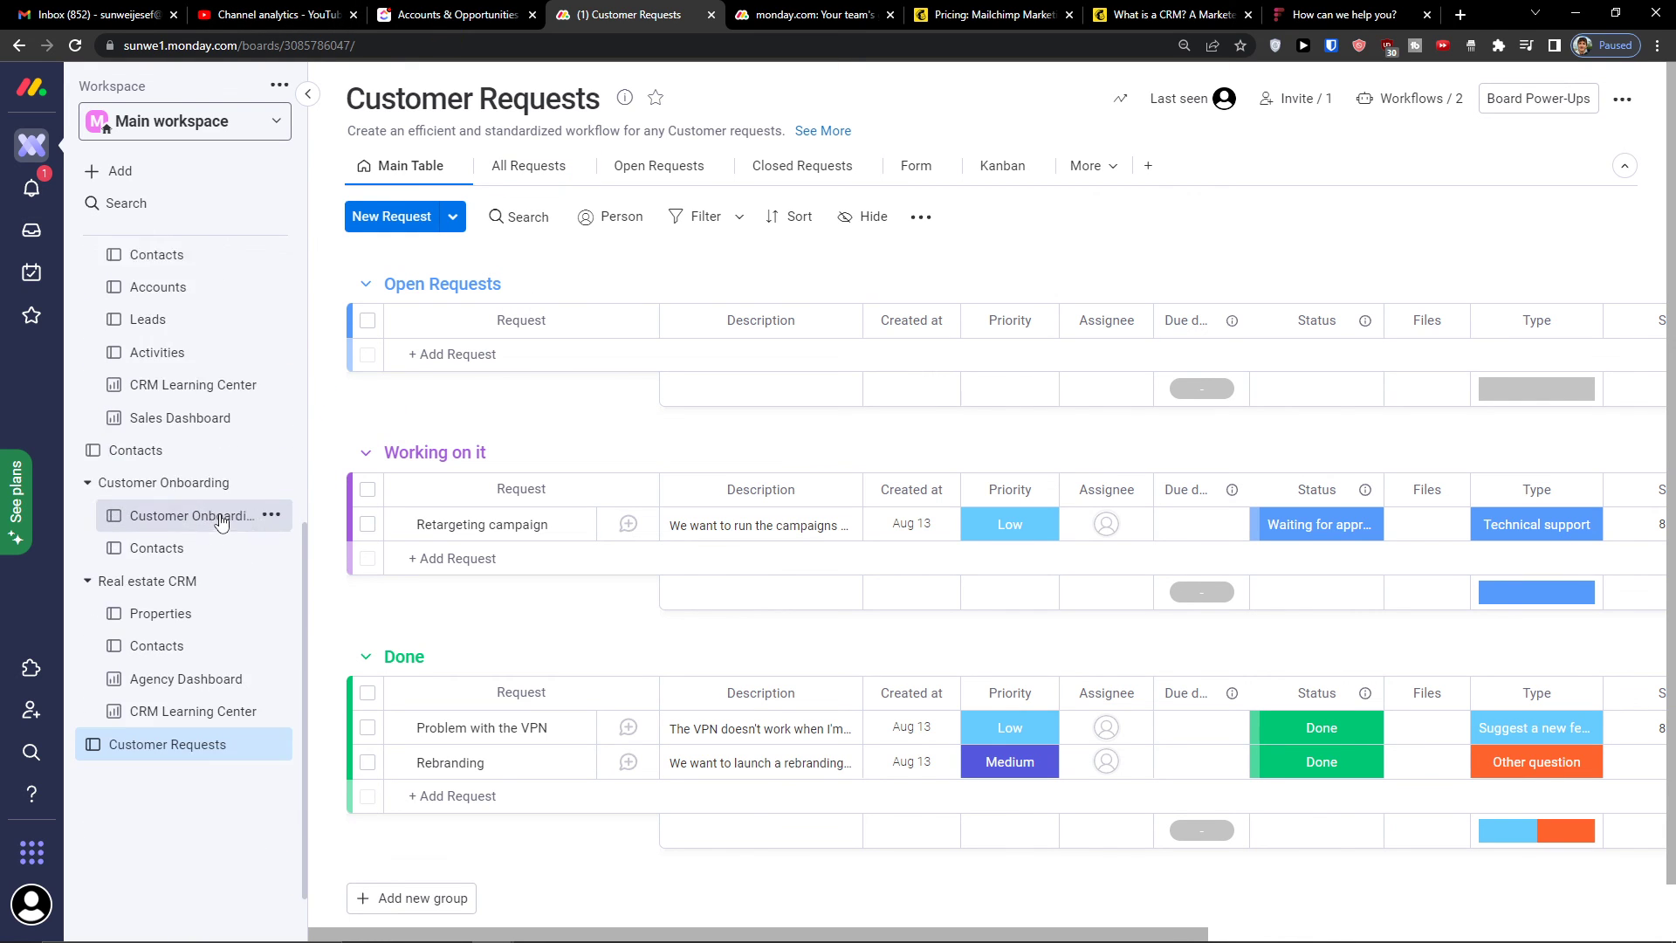
scroll(224, 531, up, 6)
scroll(755, 393, down, 1)
scroll(760, 410, up, 1)
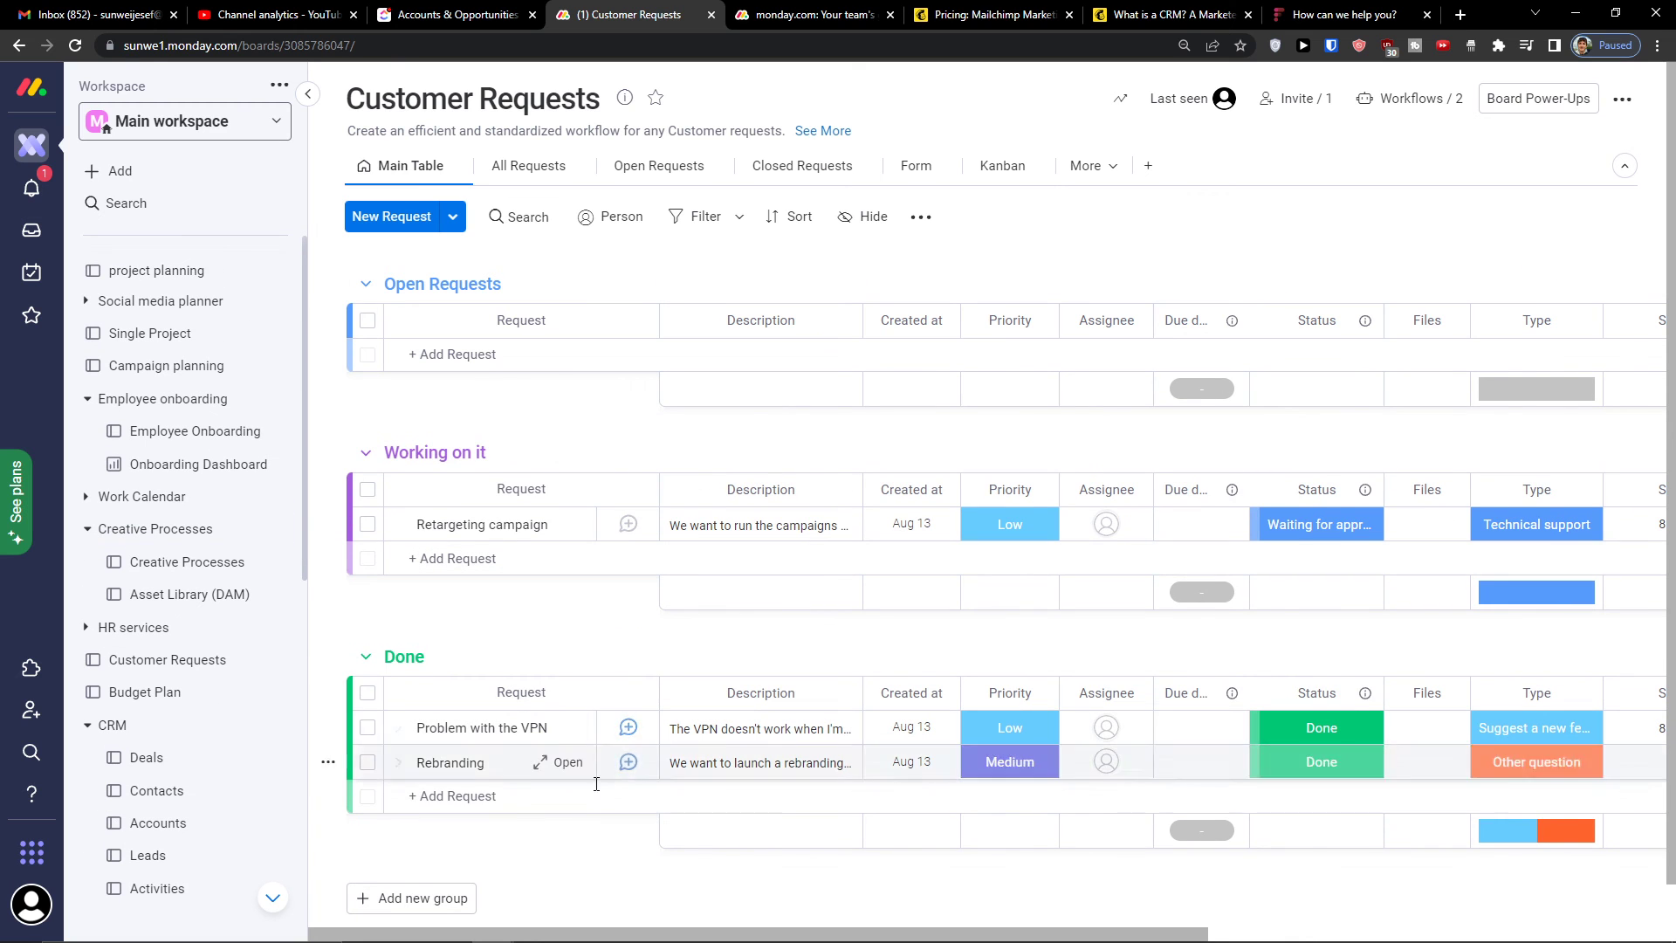
drag(515, 936, 495, 827)
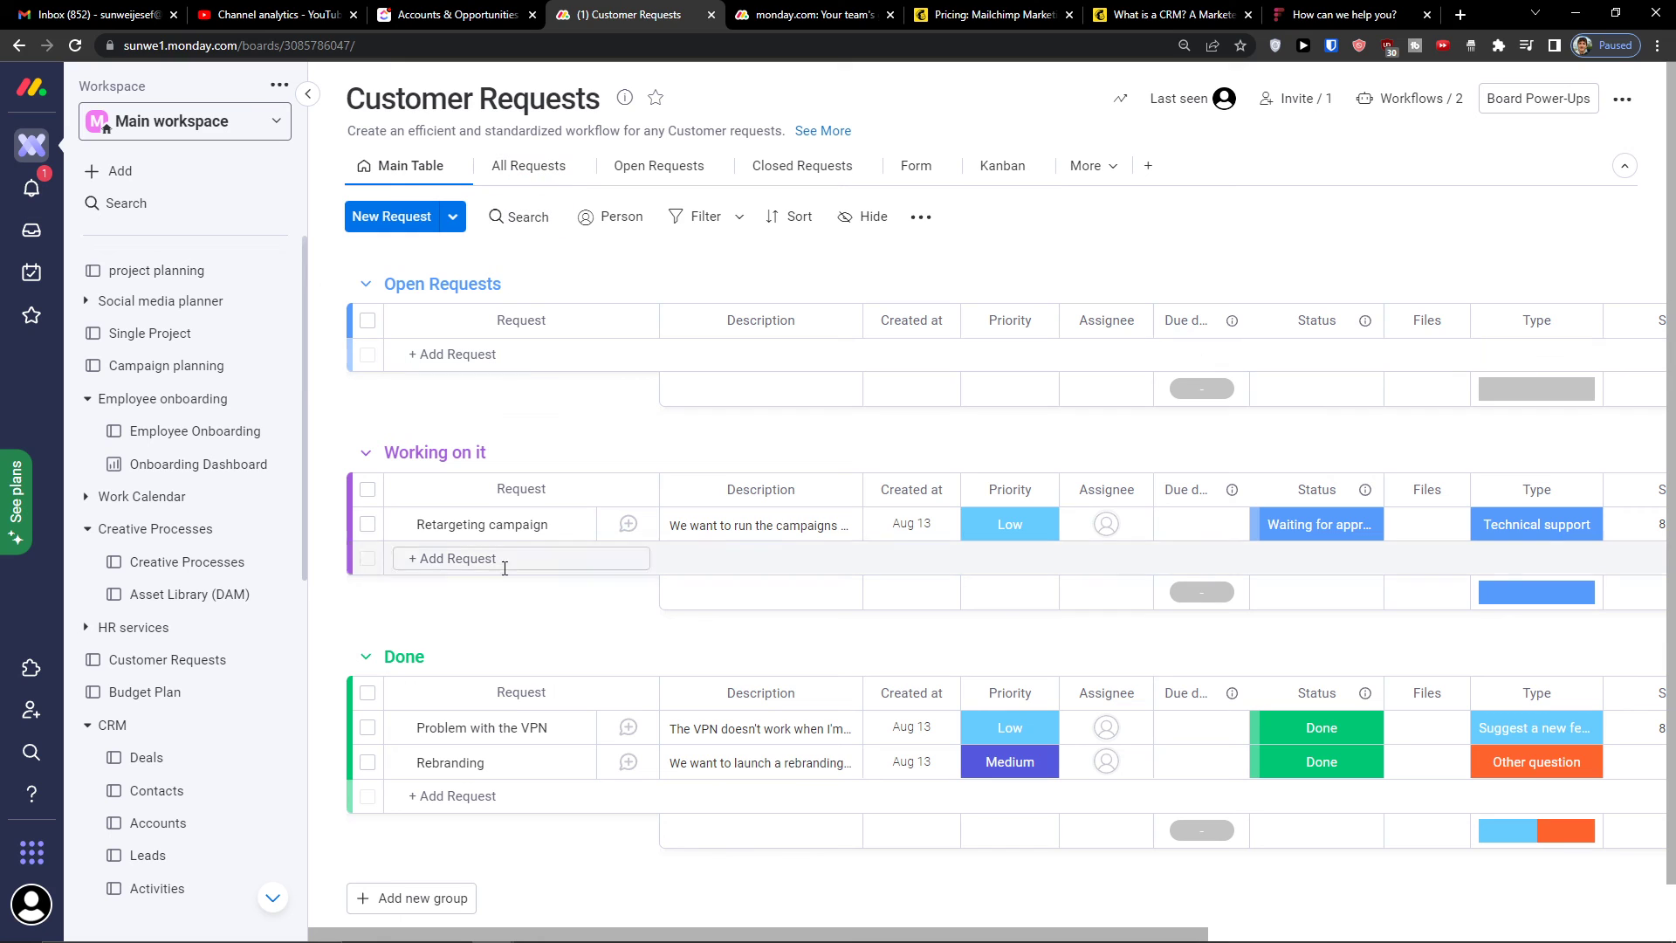
click(1412, 100)
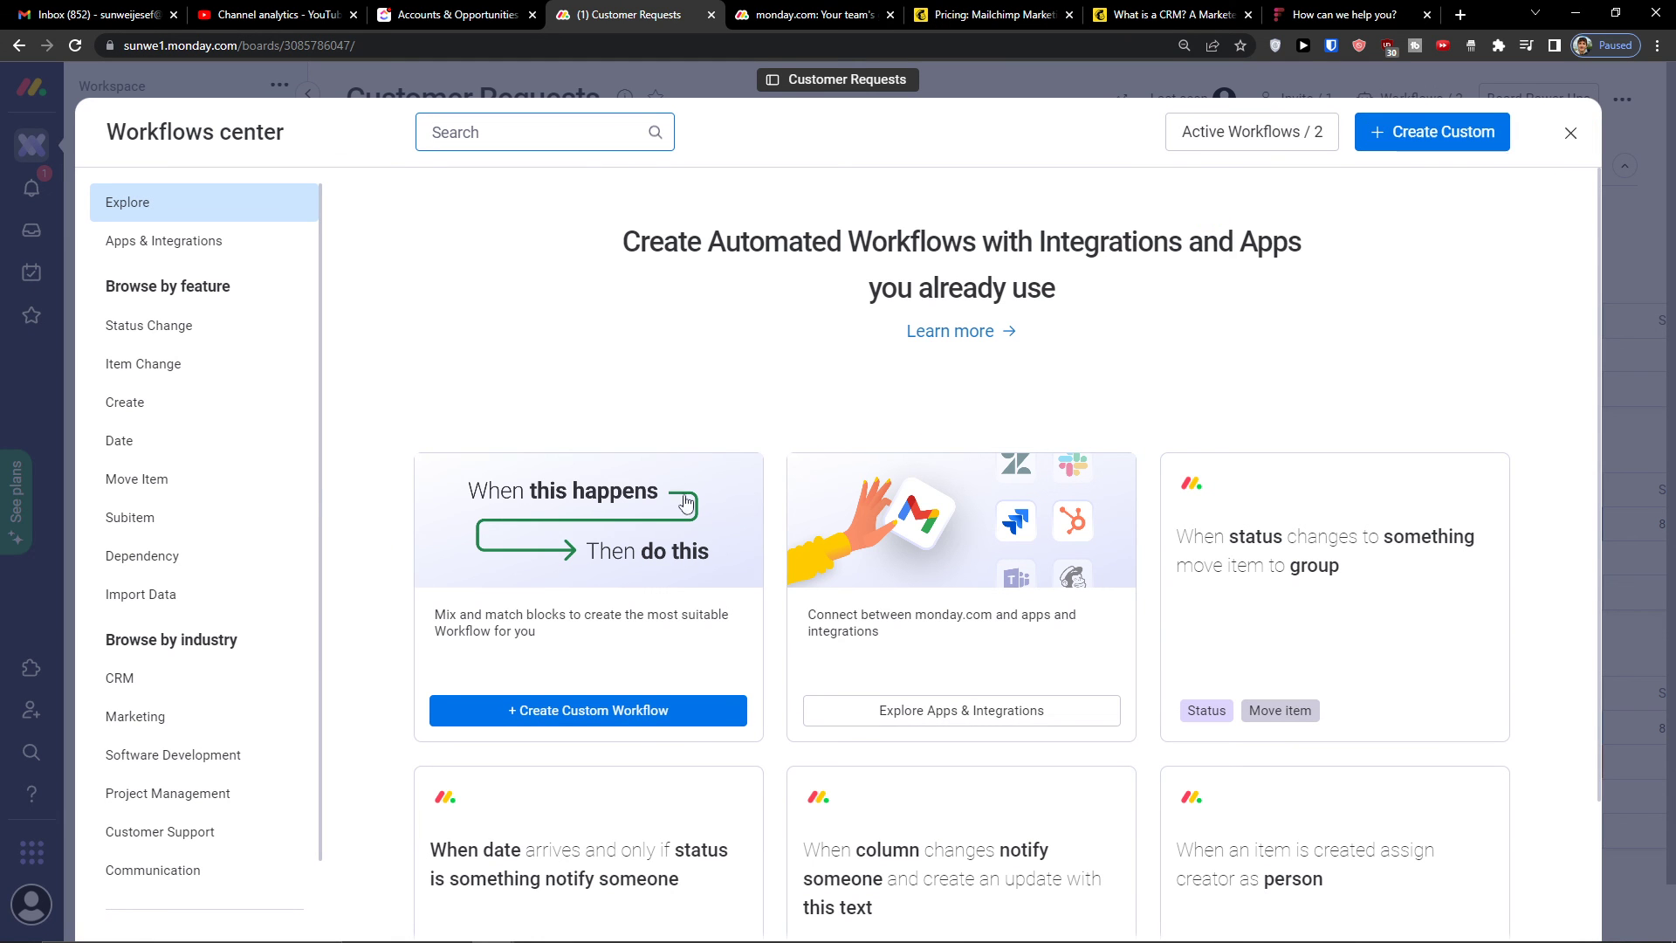
click(163, 240)
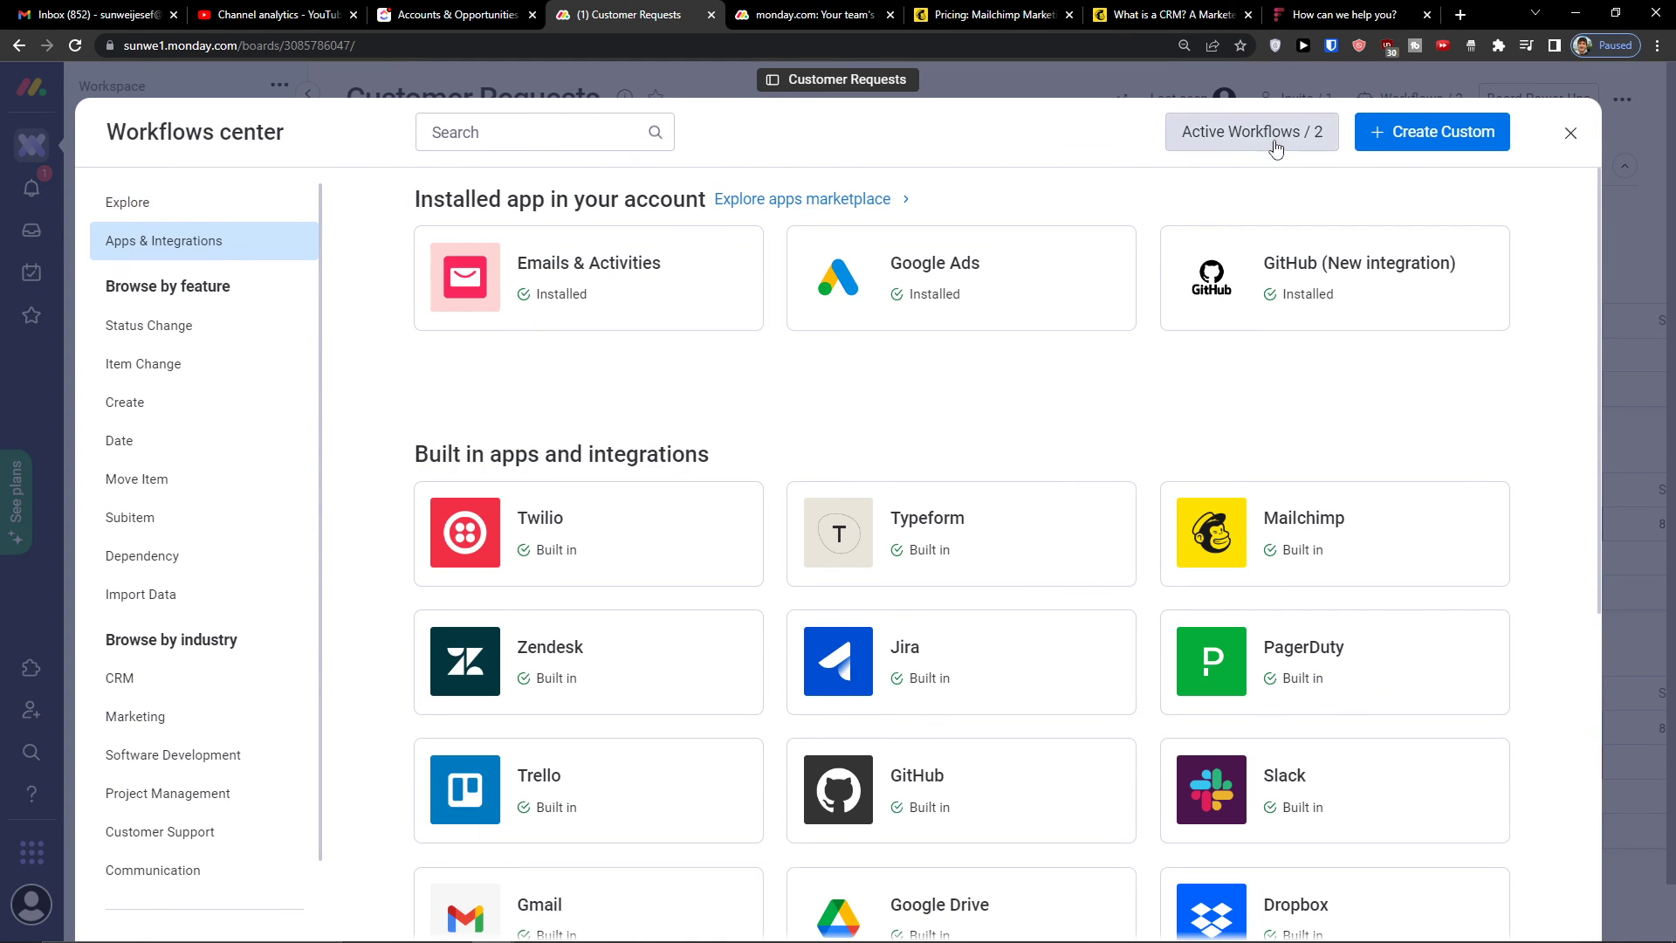
click(1218, 135)
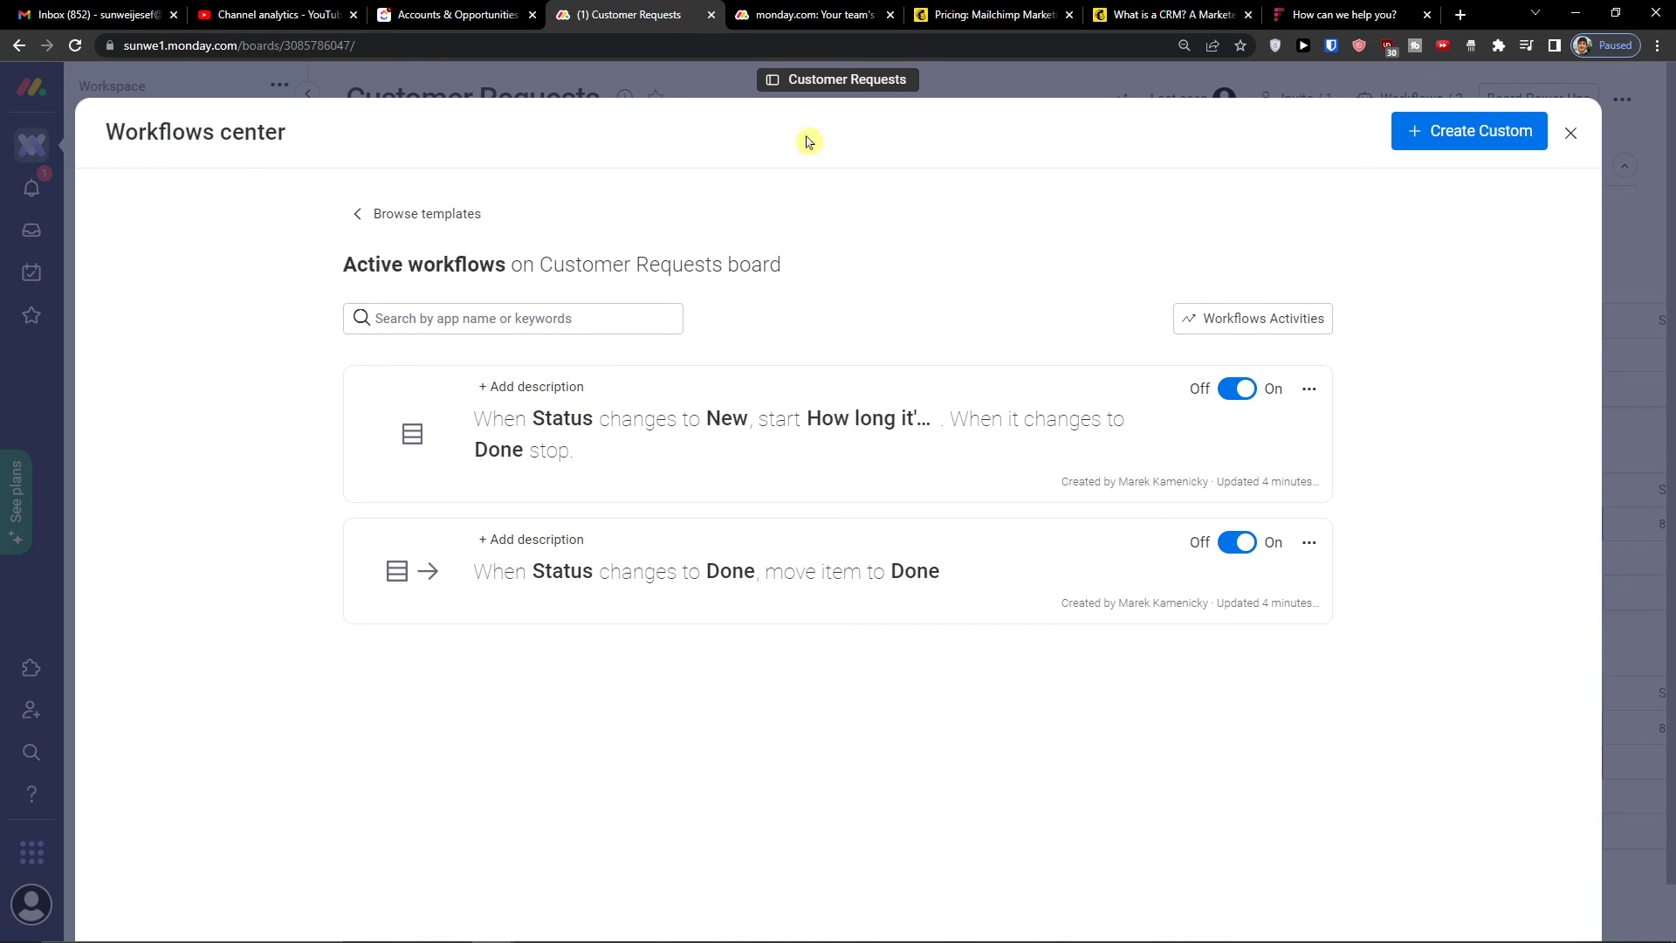
click(1570, 139)
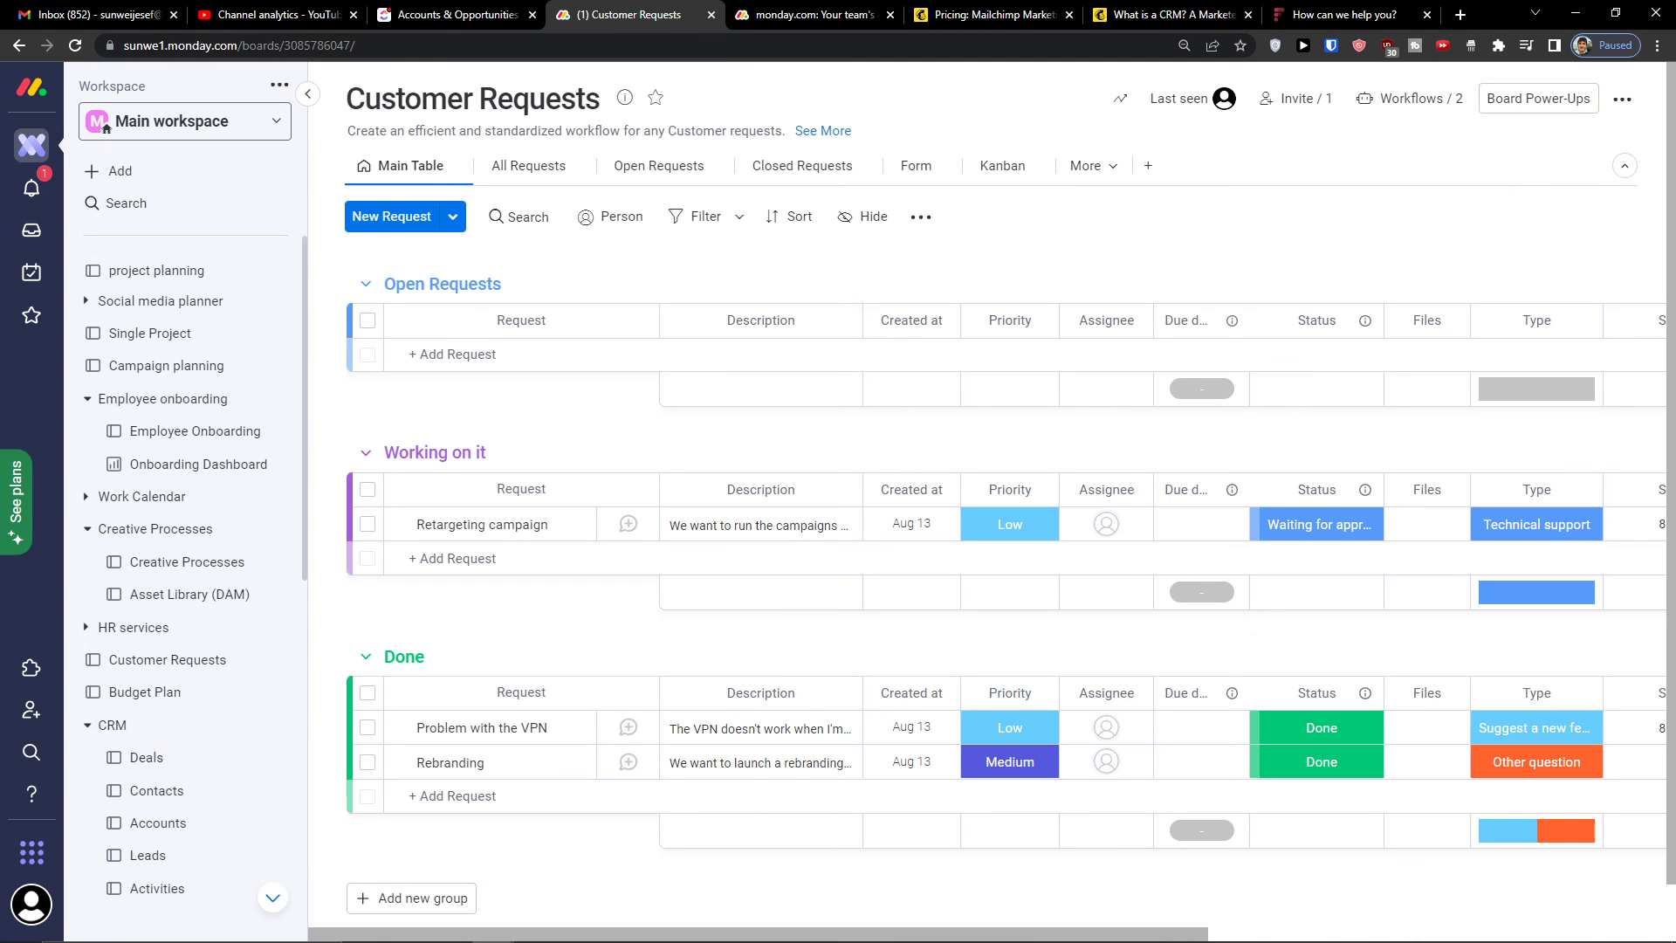